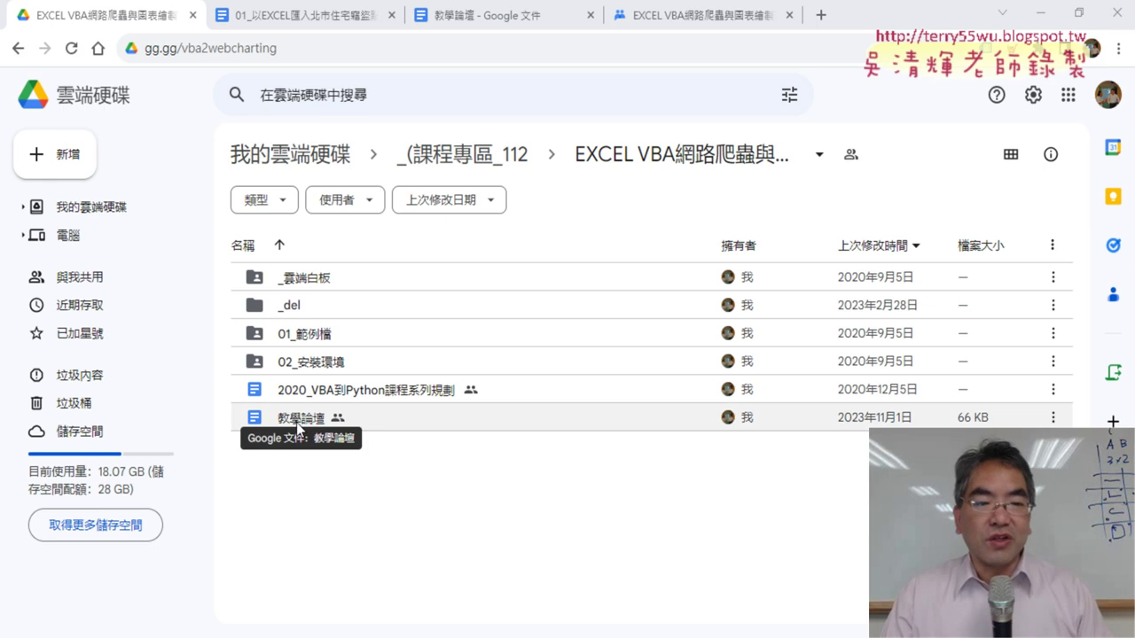
# - Open the 教學論壇 Google Doc from the course folder in Drive
pyautogui.click(296, 424)
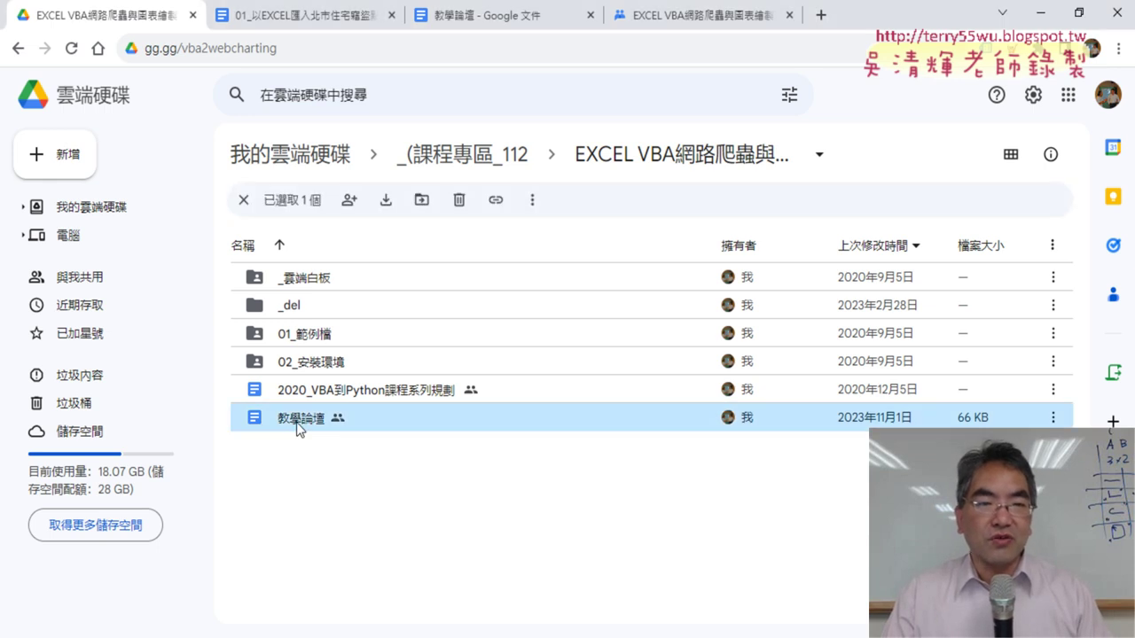
pyautogui.doubleClick(298, 424)
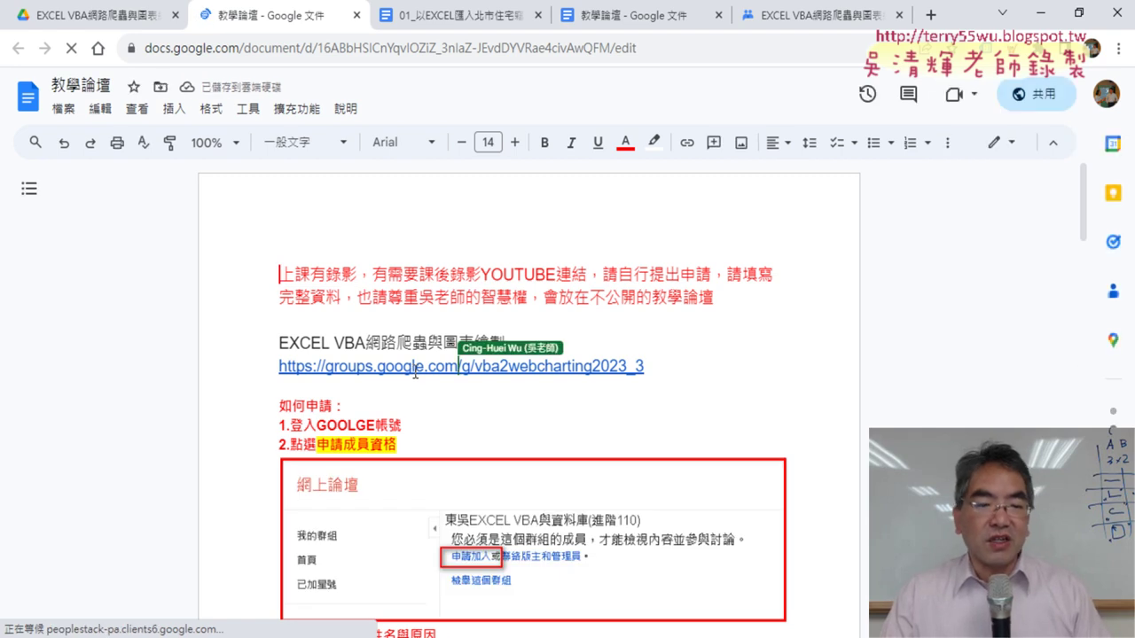
# - Follow the doc's groups.google.com link to the EXCEL VBA網路爬蟲與圖表繪製班2023_3 group
pyautogui.scroll(-3, 414, 372)
pyautogui.scroll(-2, 498, 366)
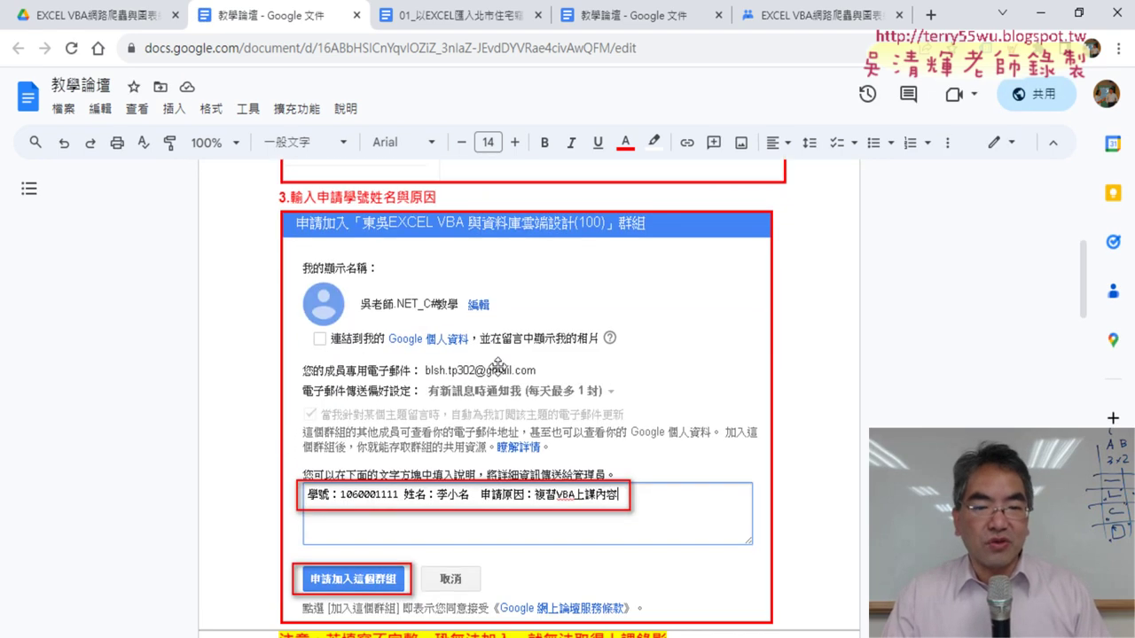
pyautogui.scroll(-2, 498, 366)
pyautogui.scroll(3, 498, 366)
pyautogui.scroll(5, 501, 343)
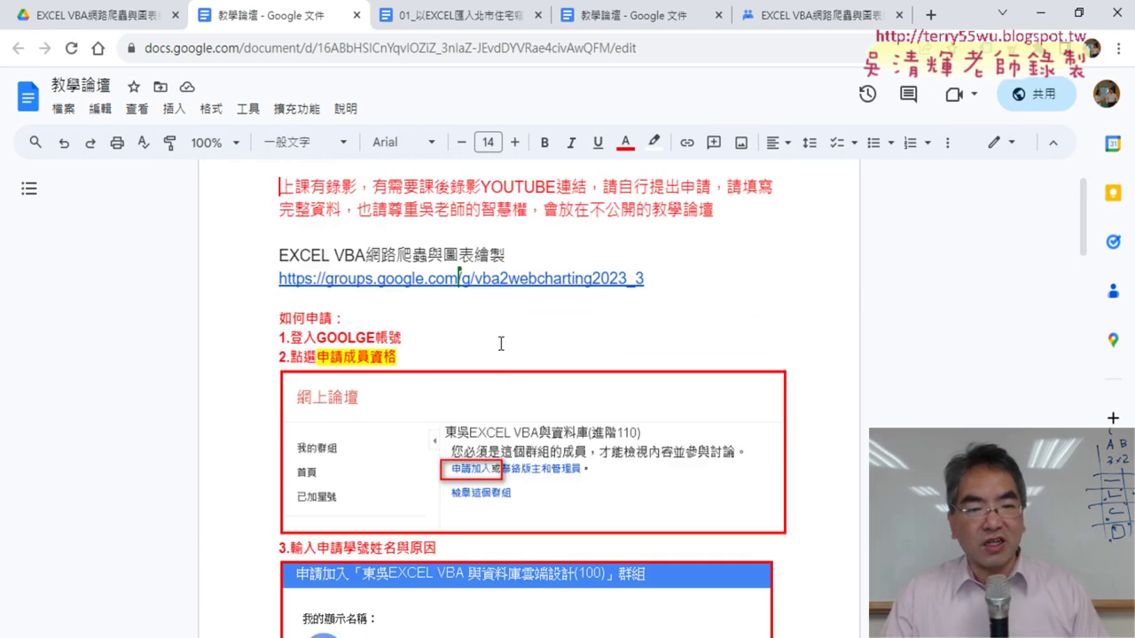
pyautogui.click(431, 281)
pyautogui.click(399, 304)
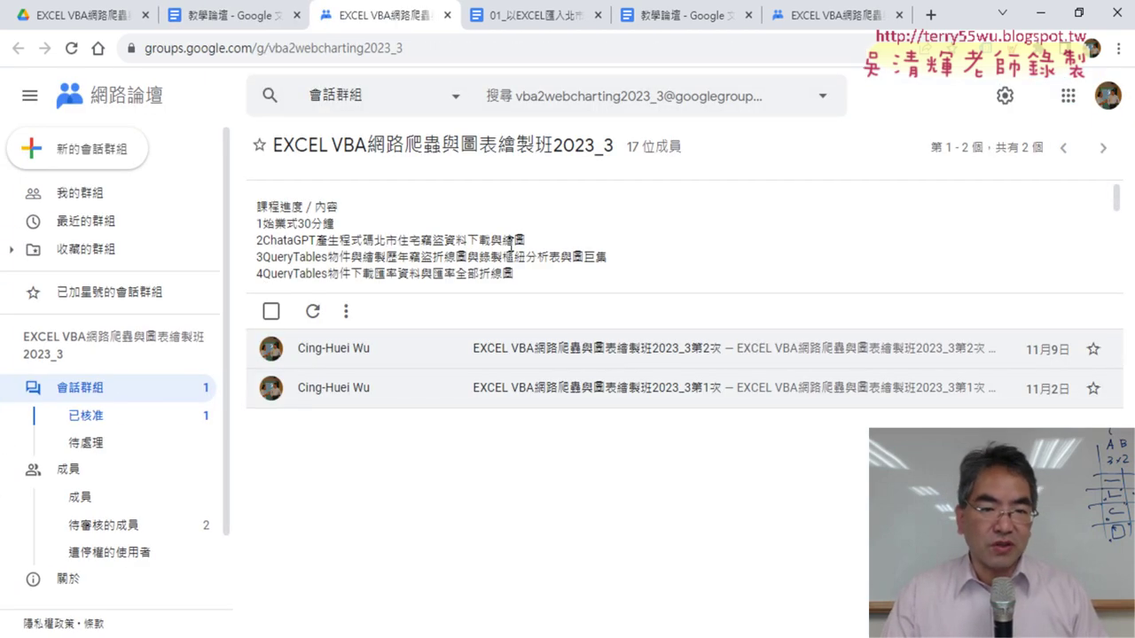
# - View the group's two pending join requests, then return to the conversation list
pyautogui.click(185, 525)
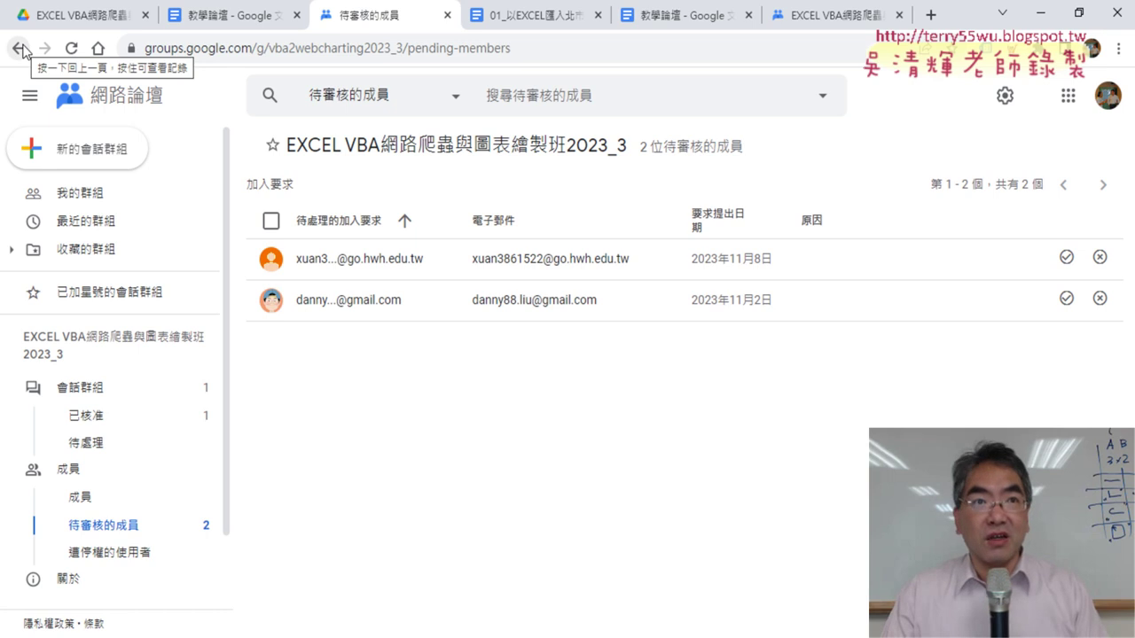
pyautogui.click(19, 48)
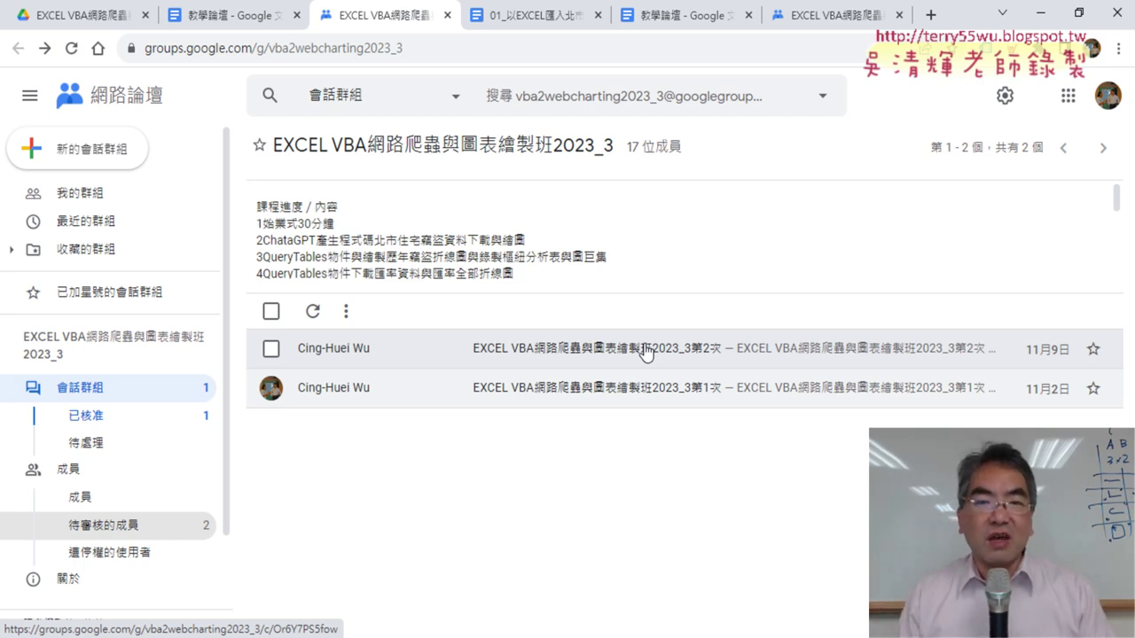
# - Open the 第2次 thread and enlarge the page for easier reading
pyautogui.click(577, 357)
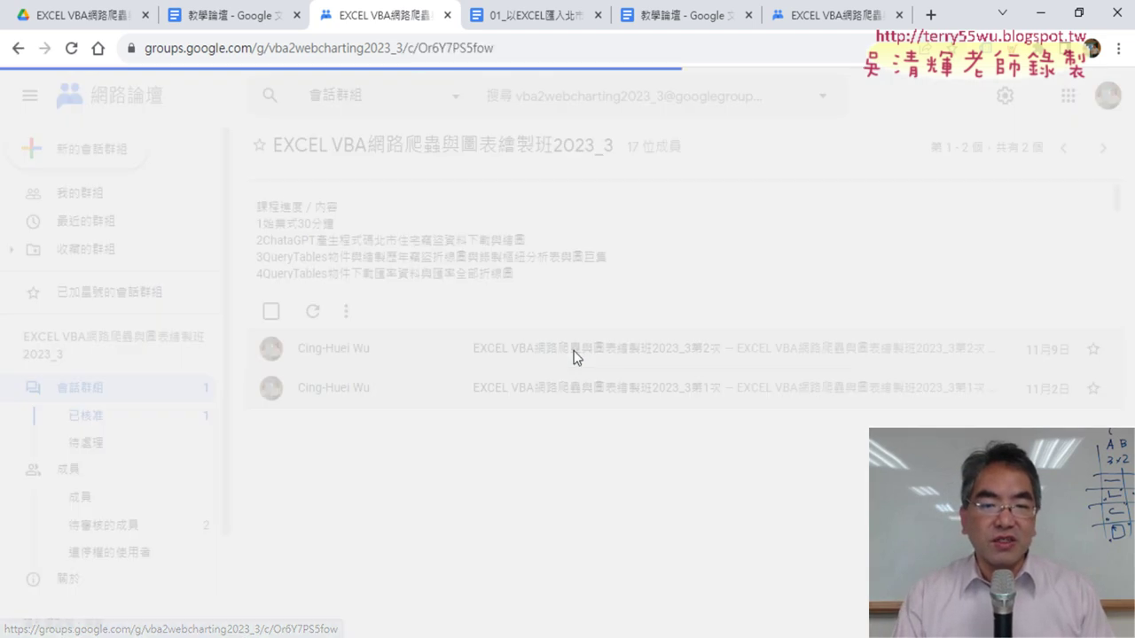
pyautogui.scroll(-1, 586, 345)
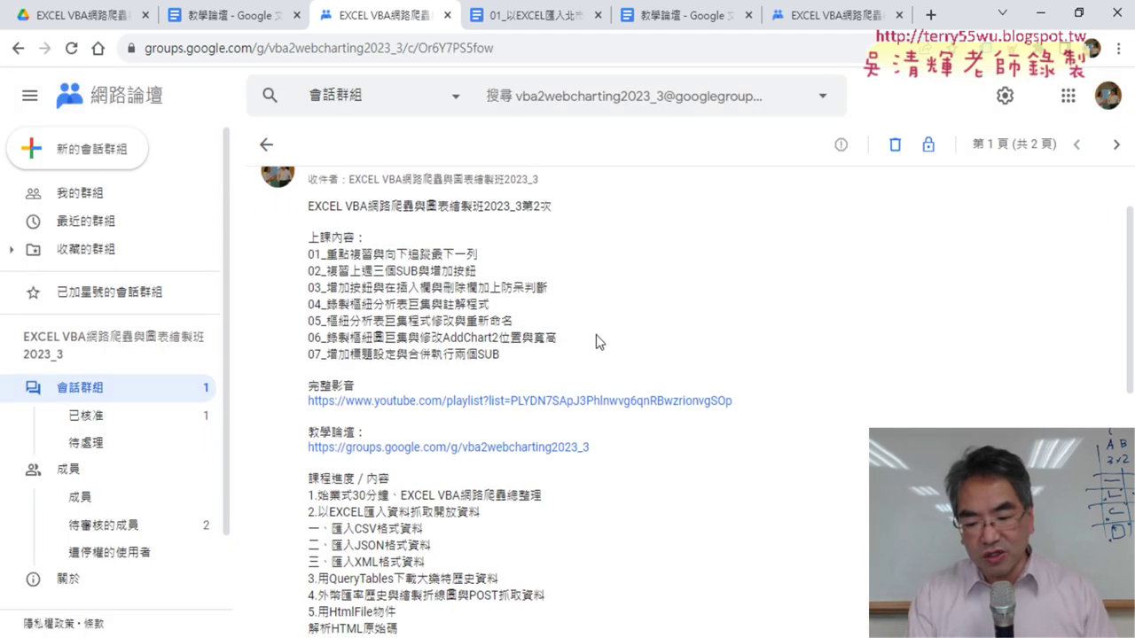
pyautogui.hotkey('ctrl', '+')
pyautogui.hotkey('ctrl', '+')
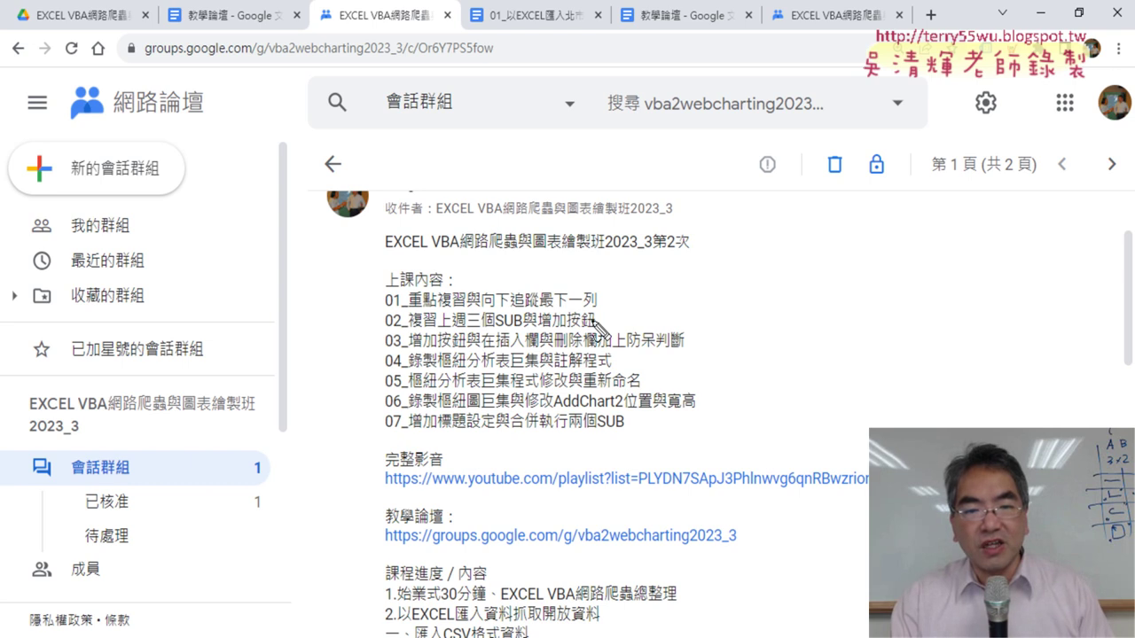
# - Underline 向下追蹤 and 上週三個 in red, clear the marks, and switch to the Excel workbook
pyautogui.moveTo(483, 312); pyautogui.dragTo(599, 311)
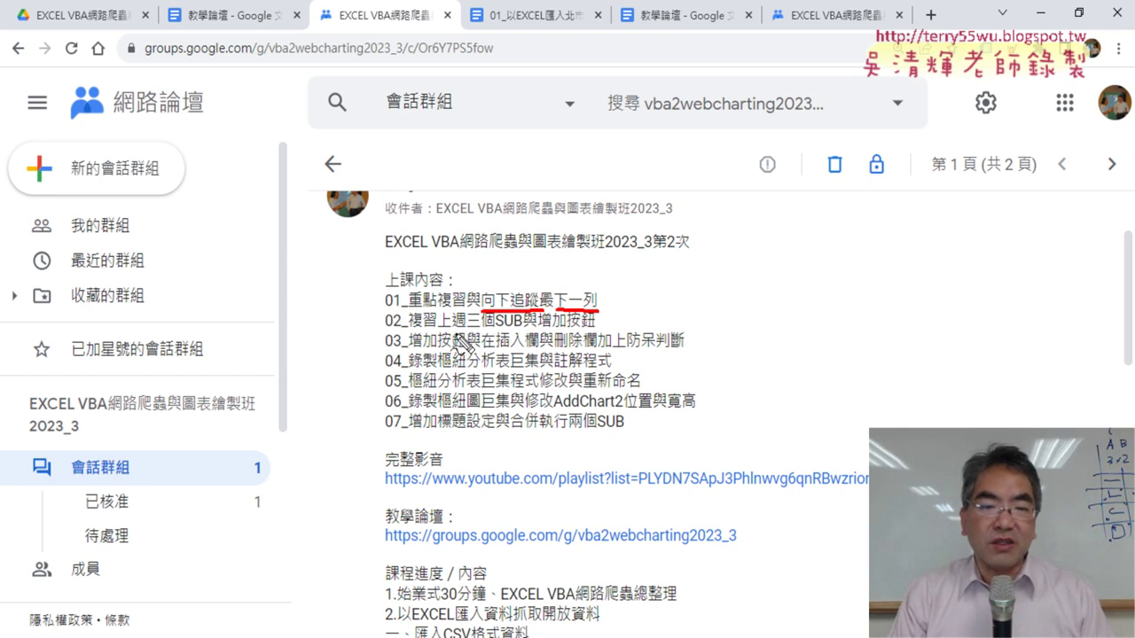
pyautogui.moveTo(455, 330); pyautogui.dragTo(597, 337)
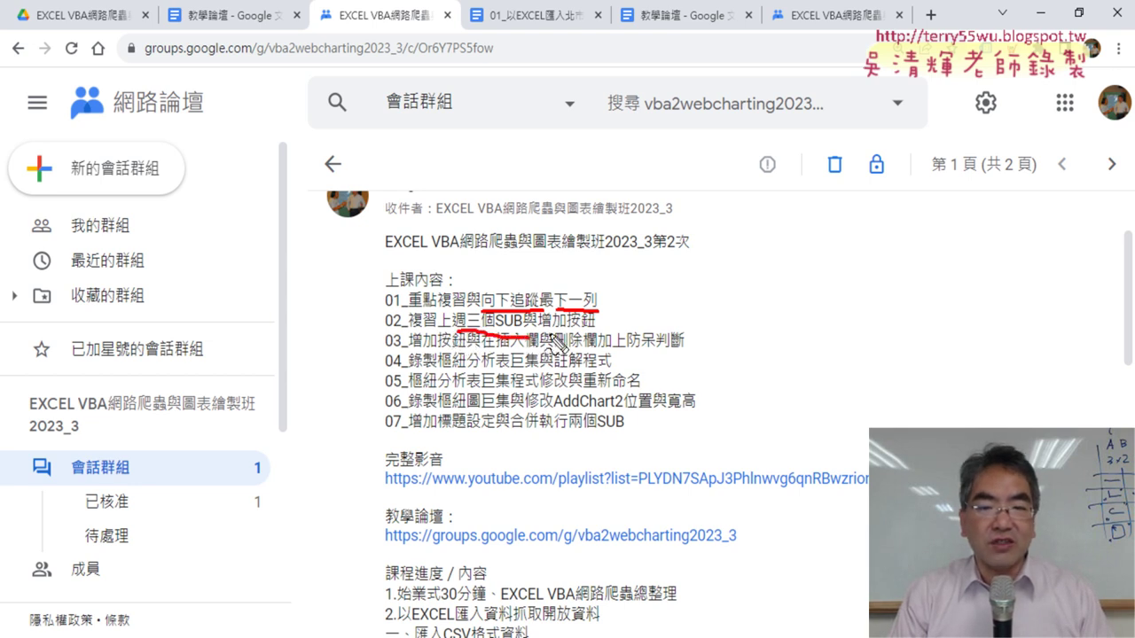
pyautogui.press('Escape')
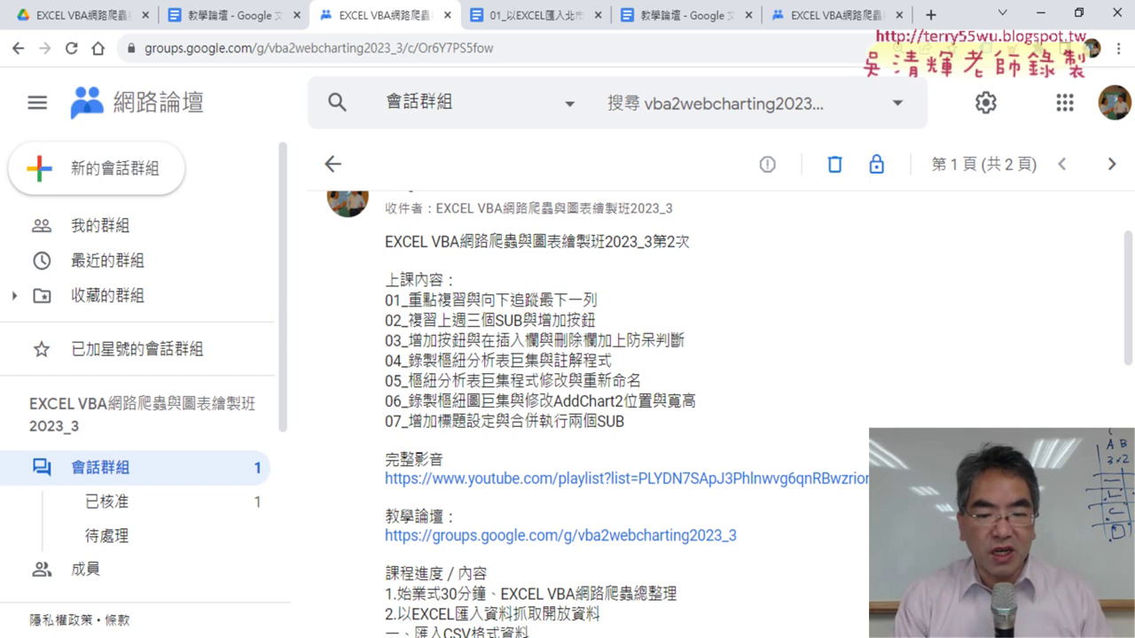
pyautogui.hotkey('alt', 'Tab')
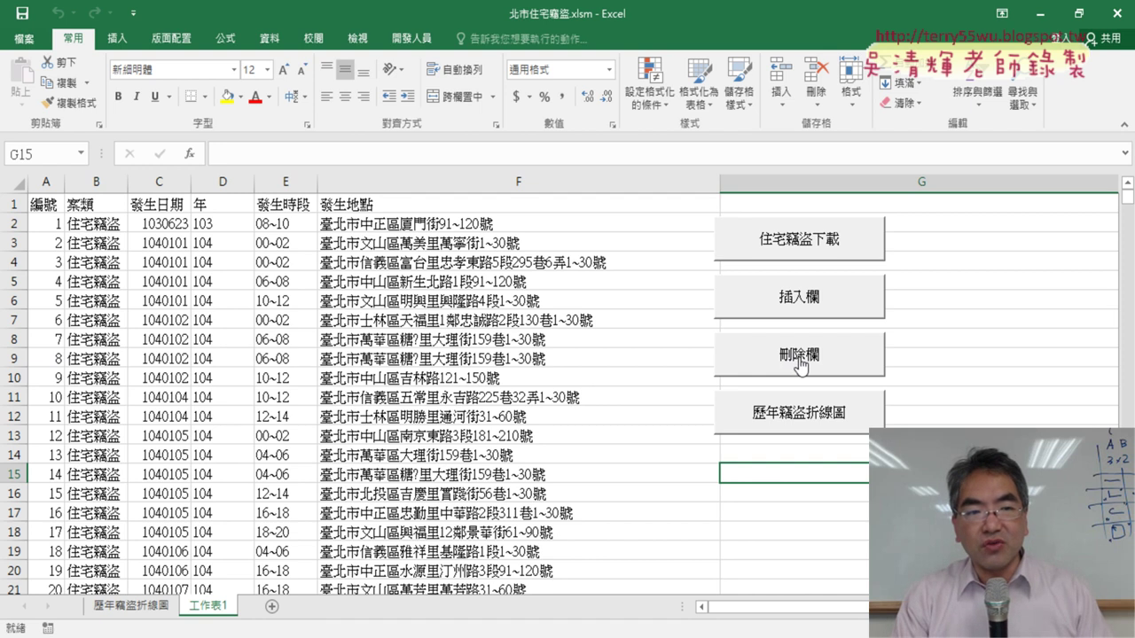
# - Delete and re-insert the 年 column twice with the 刪除欄 and 插入欄 buttons, selecting column D in between
pyautogui.click(801, 359)
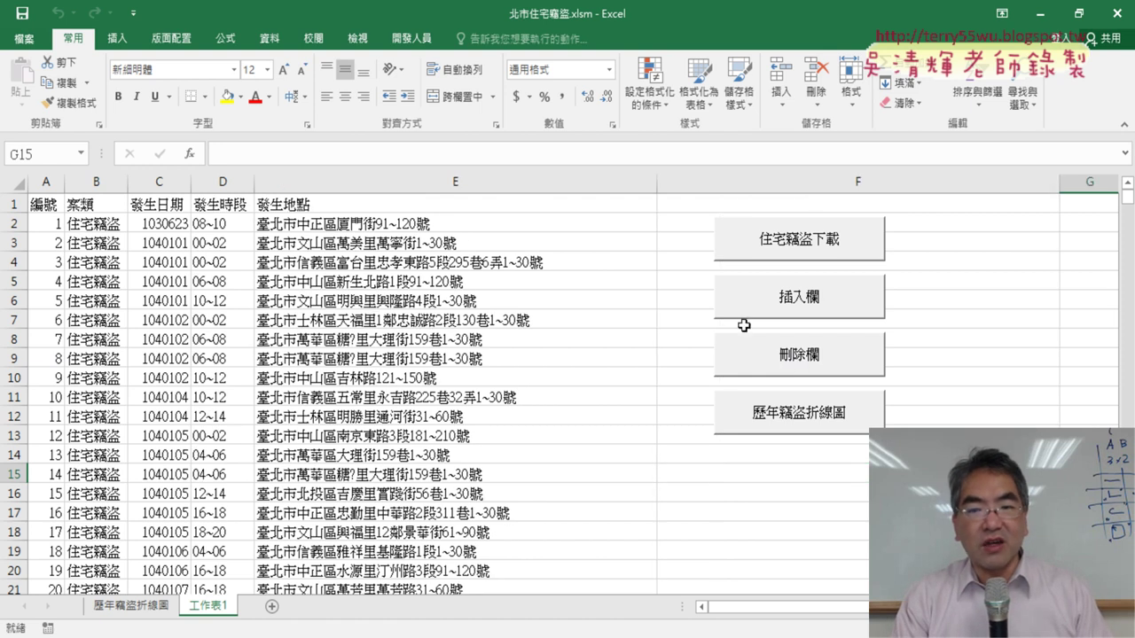
pyautogui.click(807, 307)
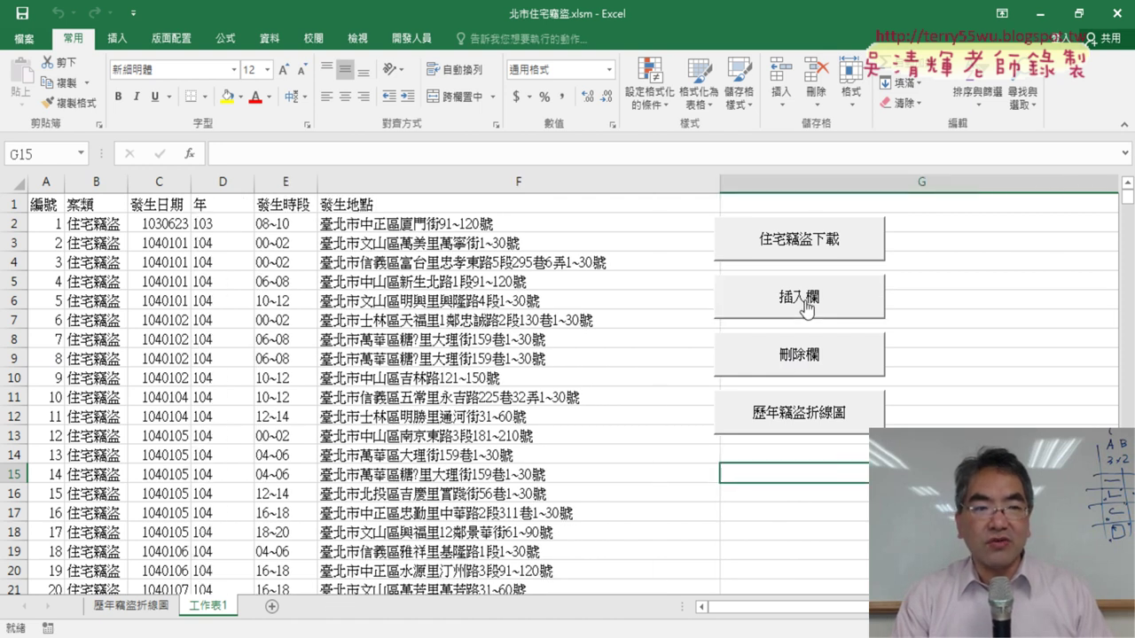
pyautogui.click(223, 184)
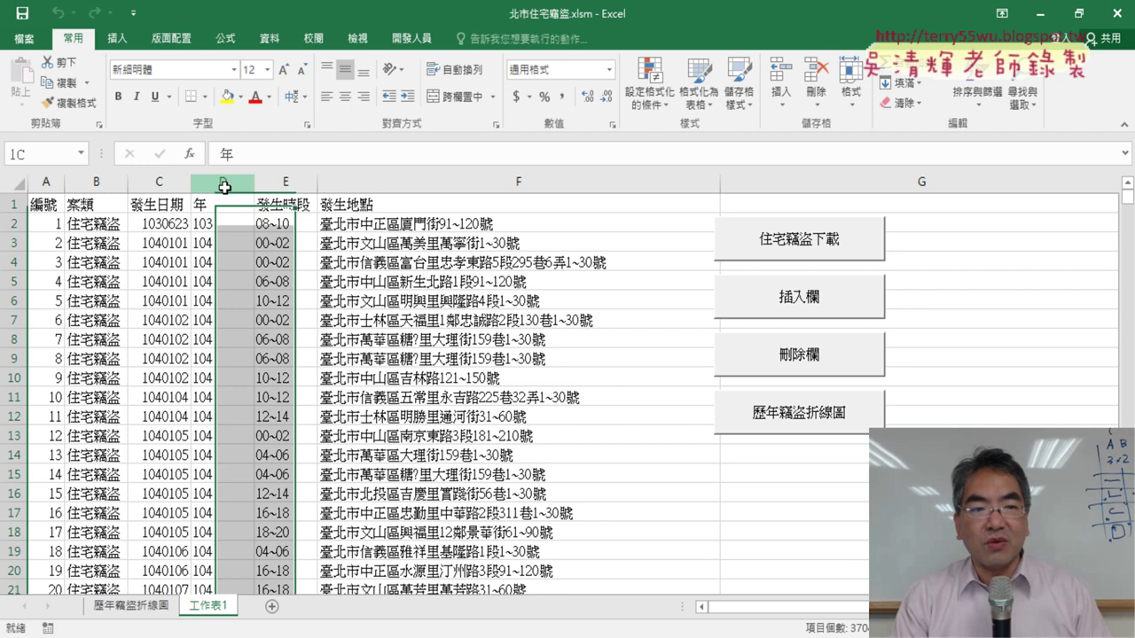
pyautogui.click(780, 365)
pyautogui.click(803, 303)
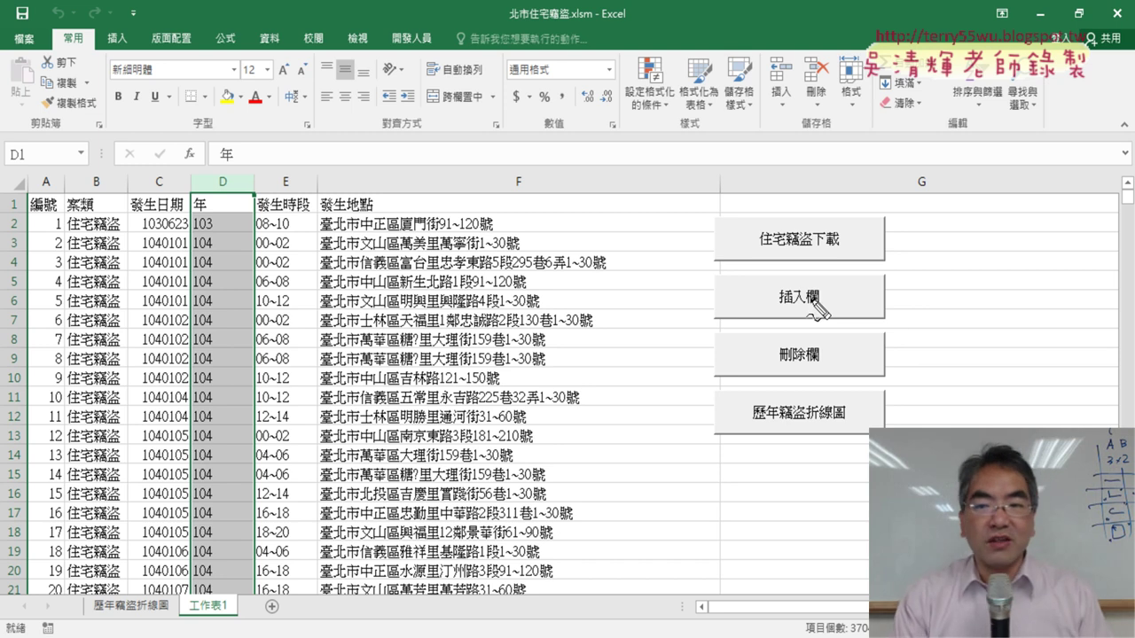
pyautogui.moveTo(838, 308)
pyautogui.mouseDown()
pyautogui.moveTo(772, 310)
pyautogui.moveTo(842, 292)
pyautogui.mouseUp()
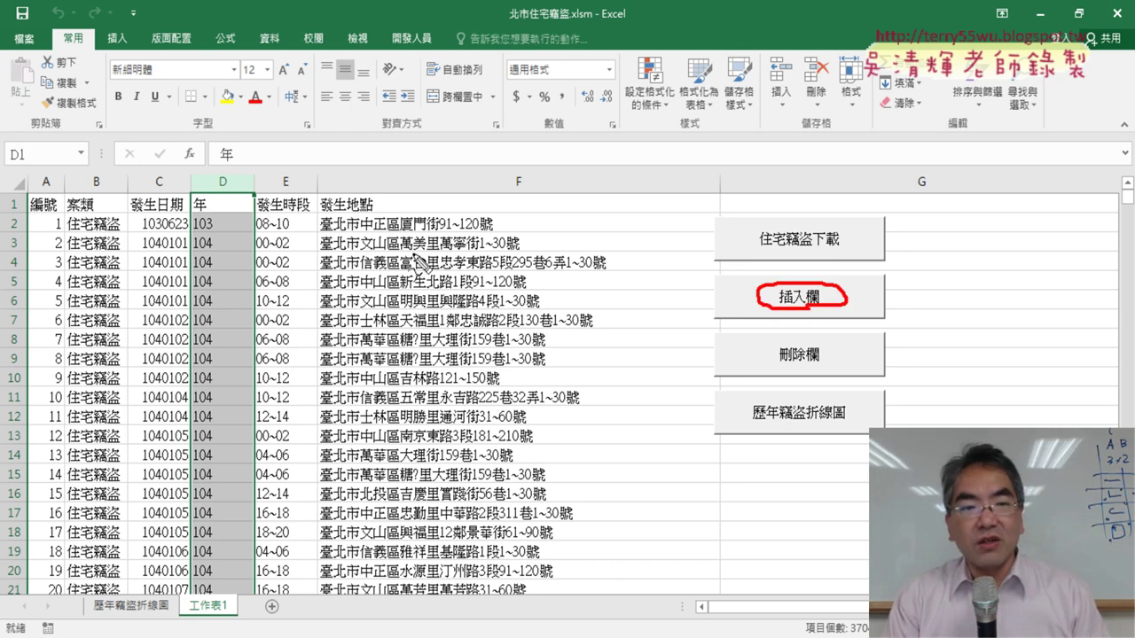
pyautogui.moveTo(215, 227)
pyautogui.mouseDown()
pyautogui.moveTo(190, 188)
pyautogui.moveTo(216, 225)
pyautogui.mouseUp()
pyautogui.moveTo(162, 91)
pyautogui.mouseDown()
pyautogui.moveTo(190, 133)
pyautogui.moveTo(202, 182)
pyautogui.mouseUp()
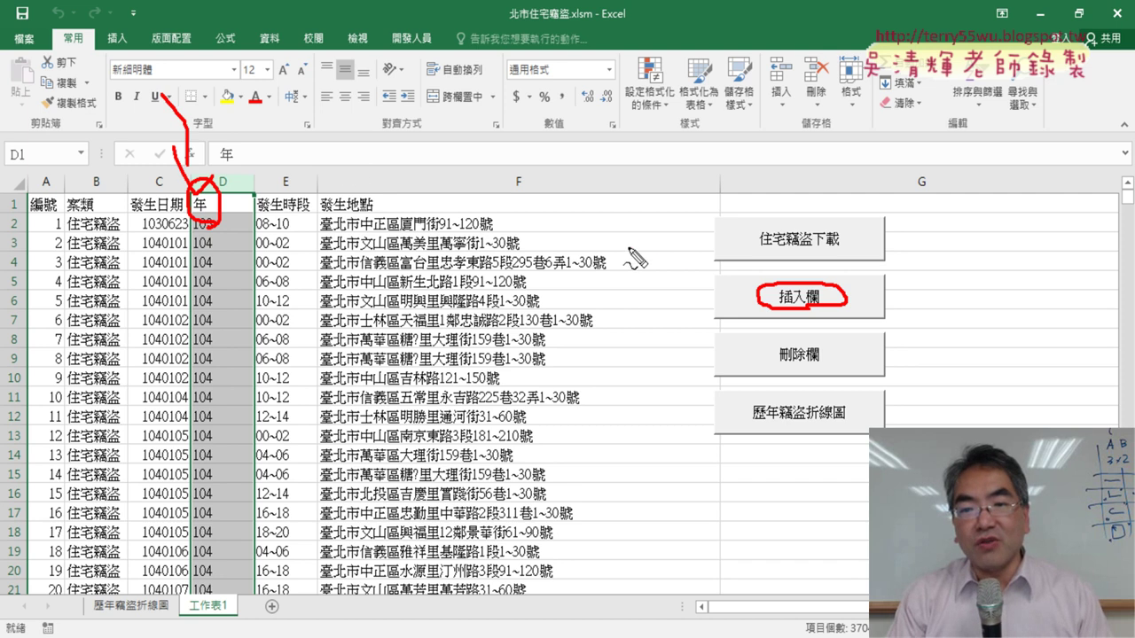
pyautogui.moveTo(621, 246); pyautogui.dragTo(739, 294)
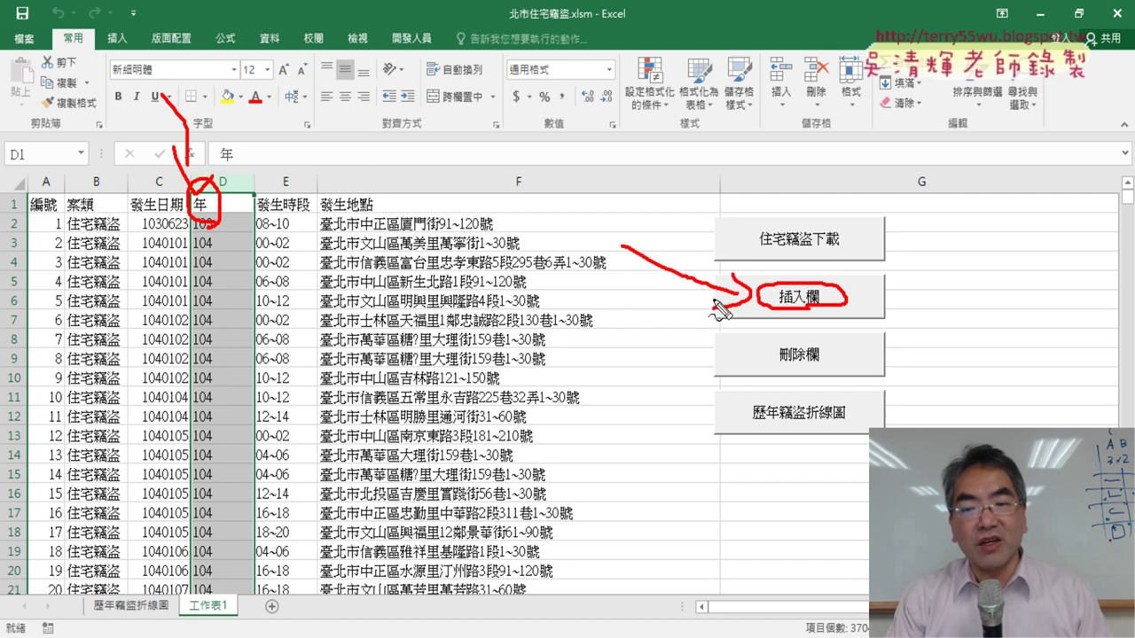
pyautogui.press('Escape')
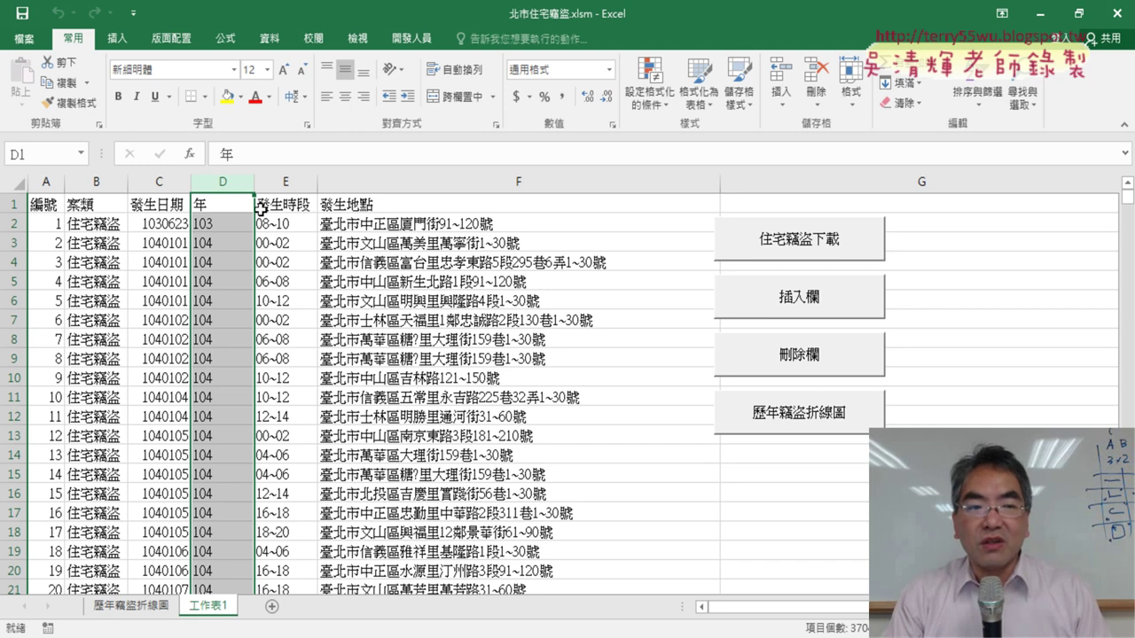
pyautogui.click(229, 204)
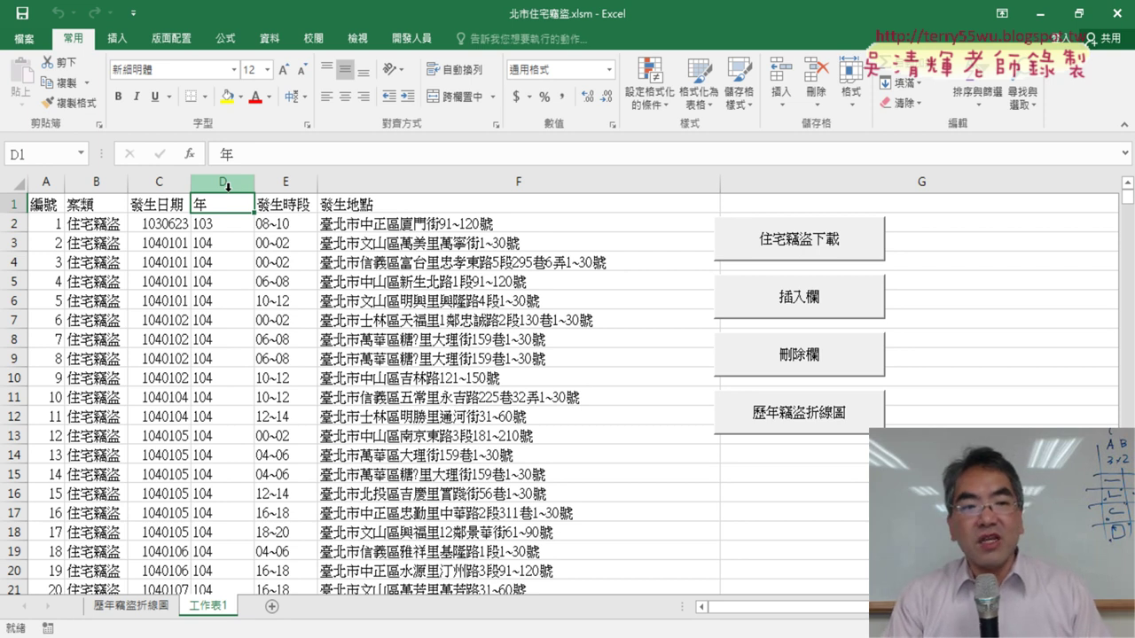
pyautogui.click(228, 185)
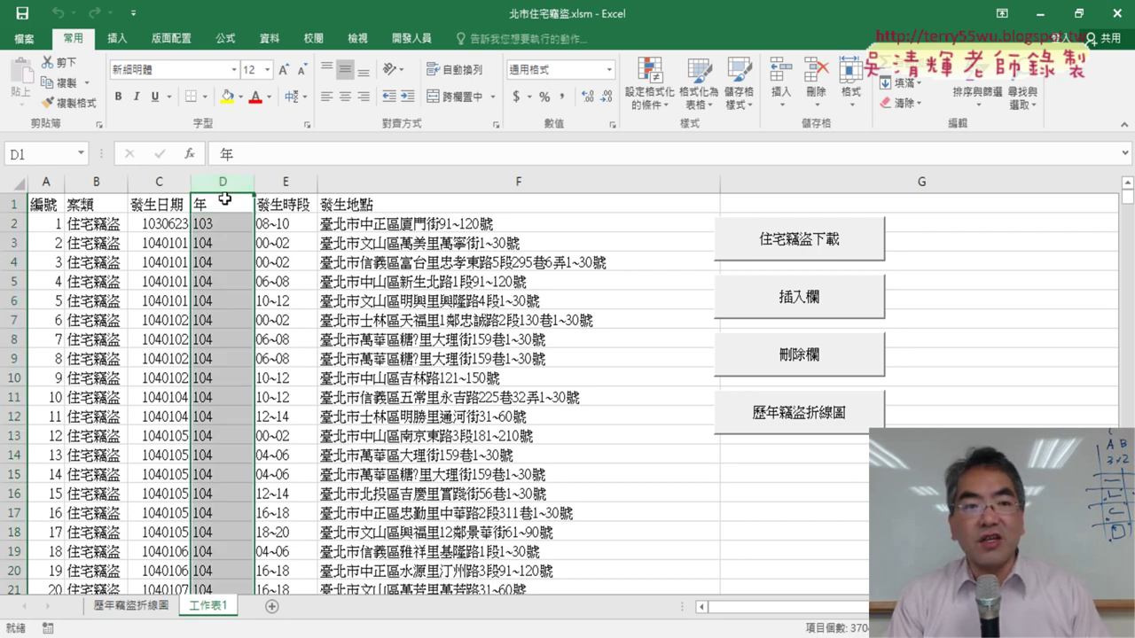
pyautogui.click(226, 199)
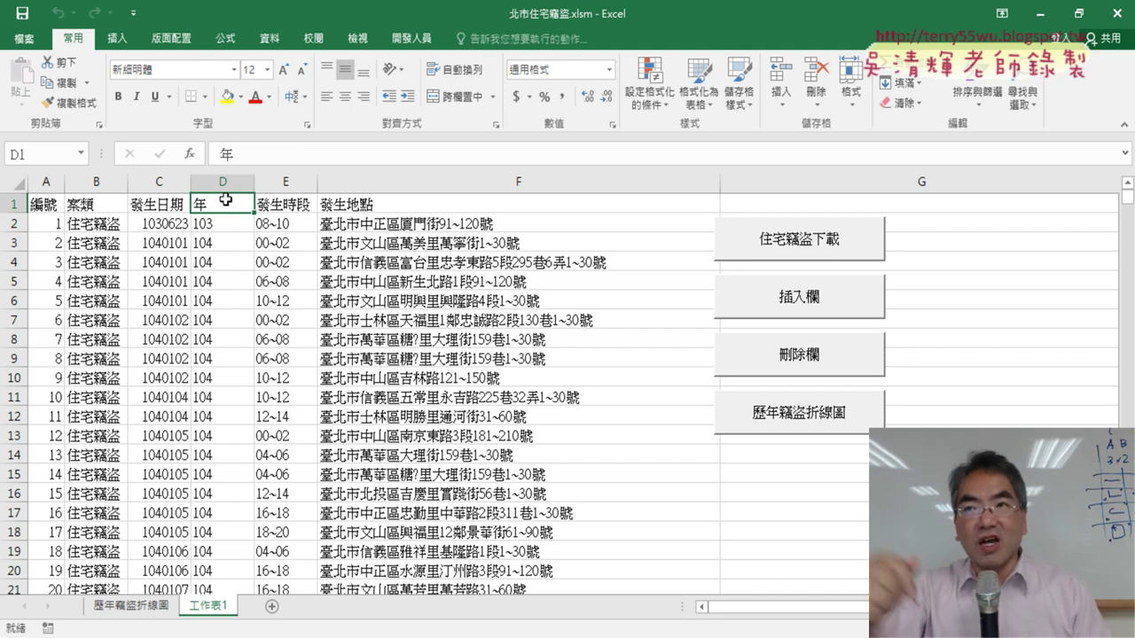
# - Open the 插入欄 button's assigned macro code in the VBA editor and show all of it
pyautogui.rightClick(829, 303)
pyautogui.click(877, 444)
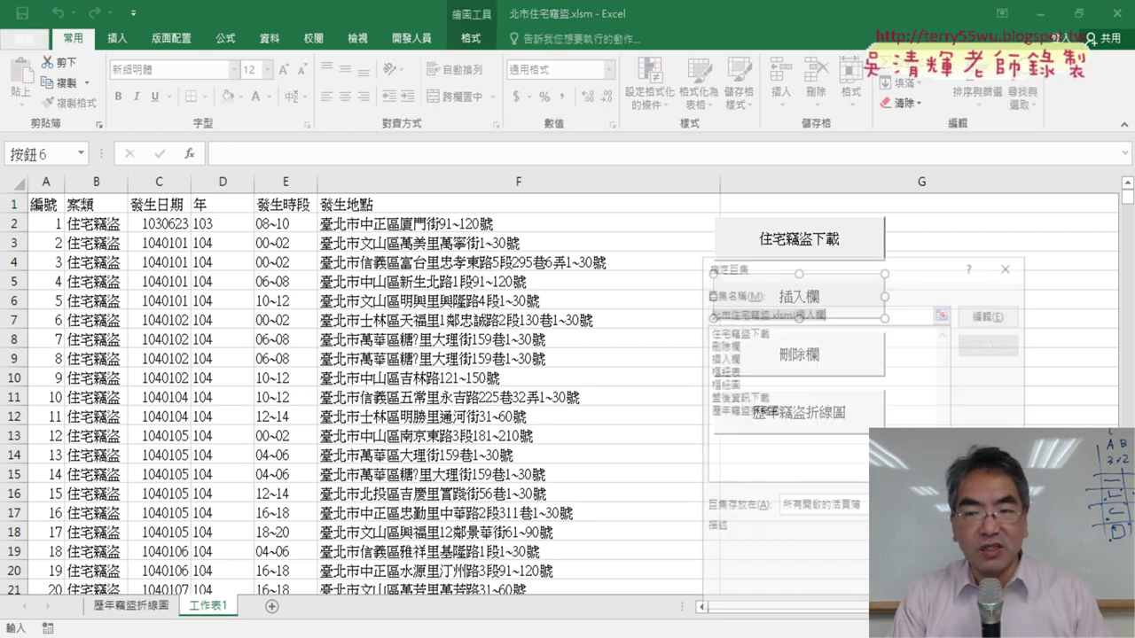
pyautogui.click(986, 318)
pyautogui.moveTo(823, 69); pyautogui.dragTo(479, 33)
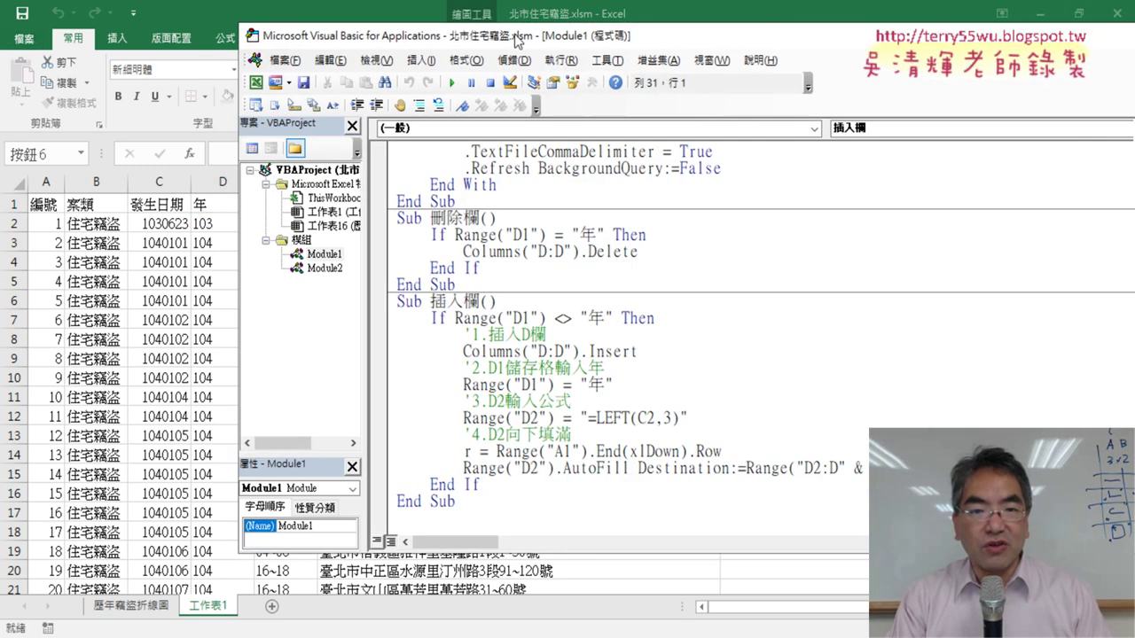
# - Mark up the If Range("D1") <> "年" test and =LEFT(C2,3) formula, then return to the data sheet
pyautogui.moveTo(633, 320); pyautogui.dragTo(337, 307)
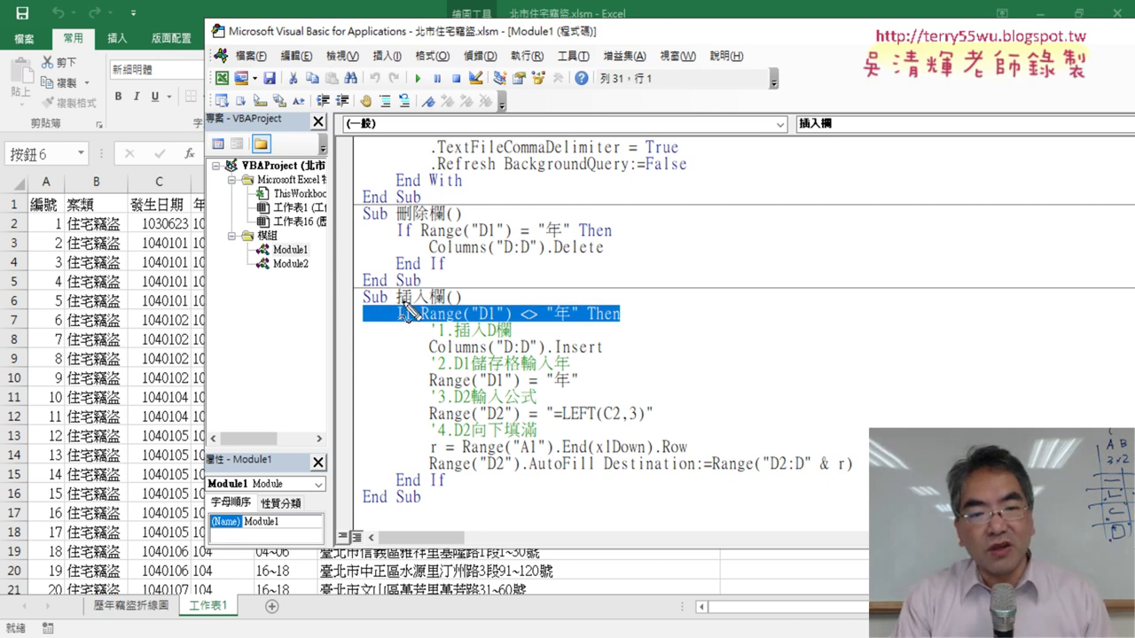
pyautogui.moveTo(425, 324)
pyautogui.mouseDown()
pyautogui.moveTo(572, 326)
pyautogui.moveTo(579, 302)
pyautogui.moveTo(427, 298)
pyautogui.moveTo(423, 326)
pyautogui.moveTo(394, 324)
pyautogui.mouseUp()
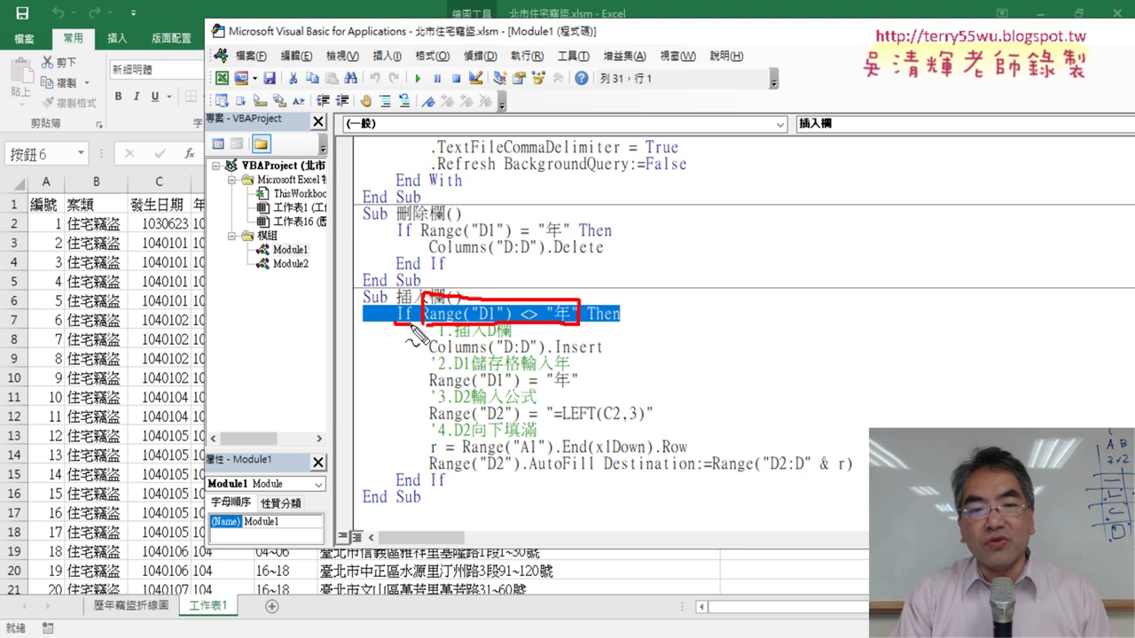
pyautogui.moveTo(585, 322); pyautogui.dragTo(621, 325)
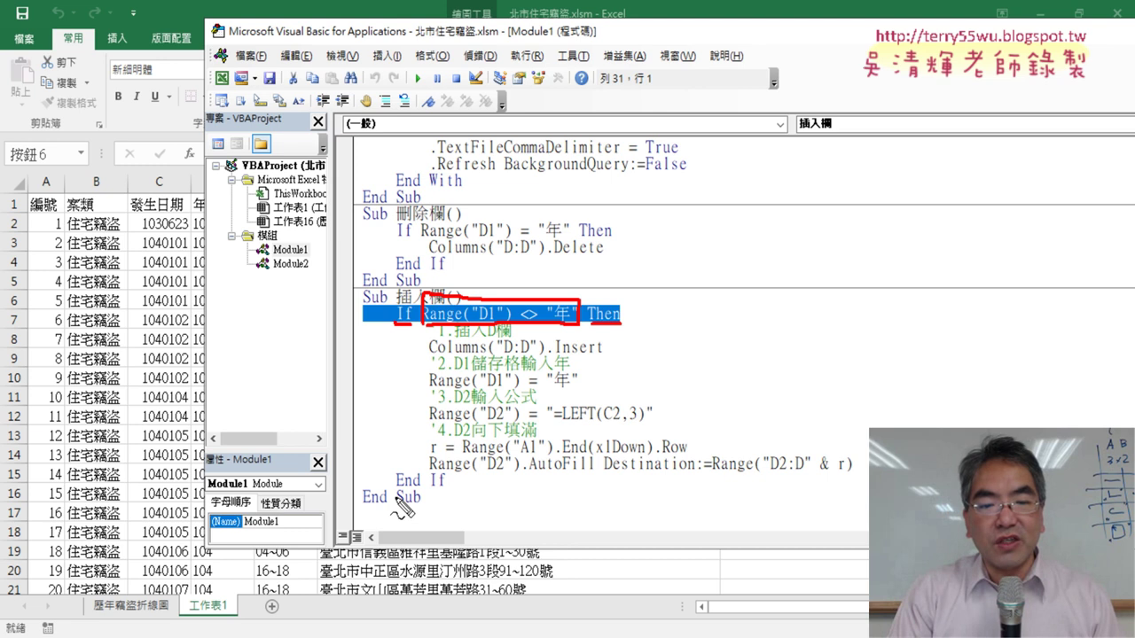
pyautogui.moveTo(394, 499)
pyautogui.mouseDown()
pyautogui.moveTo(470, 495)
pyautogui.moveTo(410, 497)
pyautogui.mouseUp()
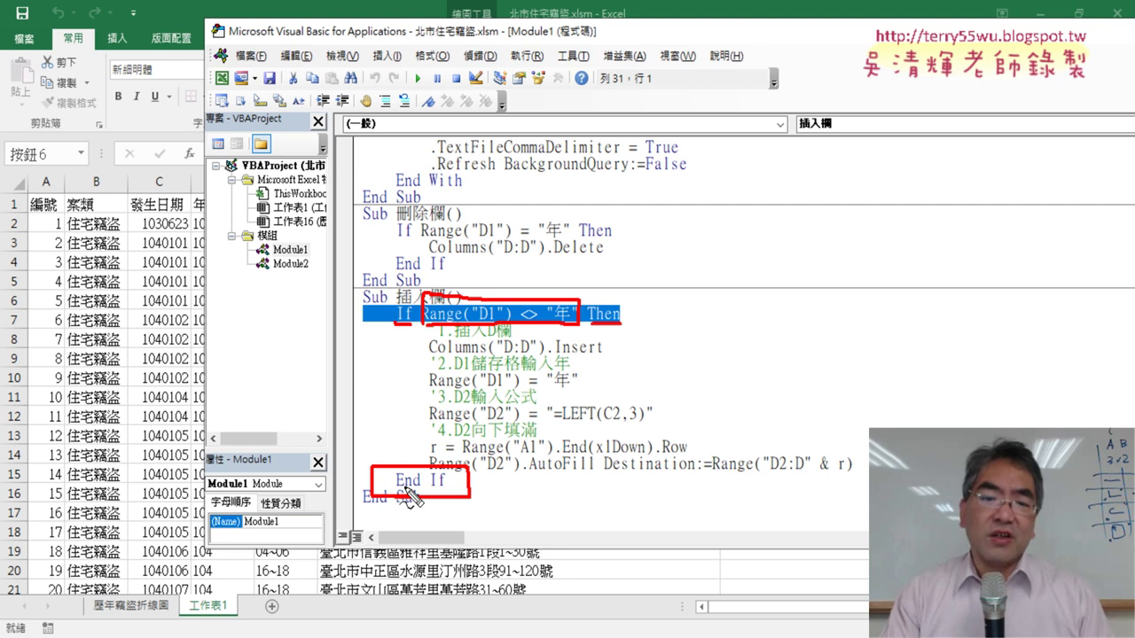
pyautogui.moveTo(642, 319)
pyautogui.mouseDown()
pyautogui.moveTo(644, 383)
pyautogui.moveTo(658, 359)
pyautogui.mouseUp()
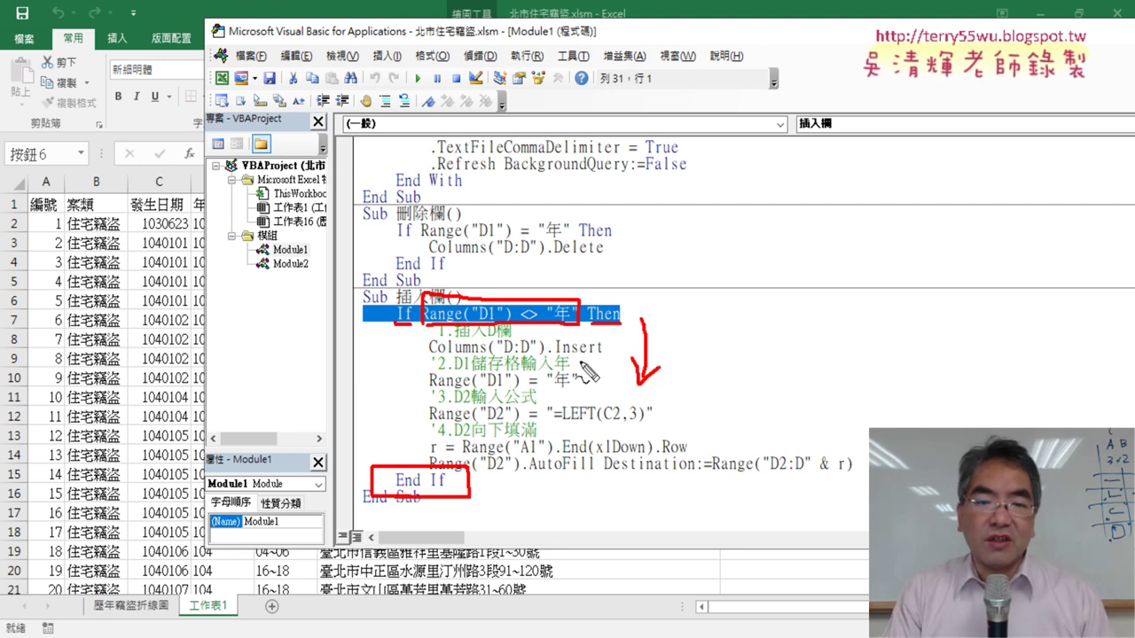
pyautogui.moveTo(546, 387); pyautogui.dragTo(579, 386)
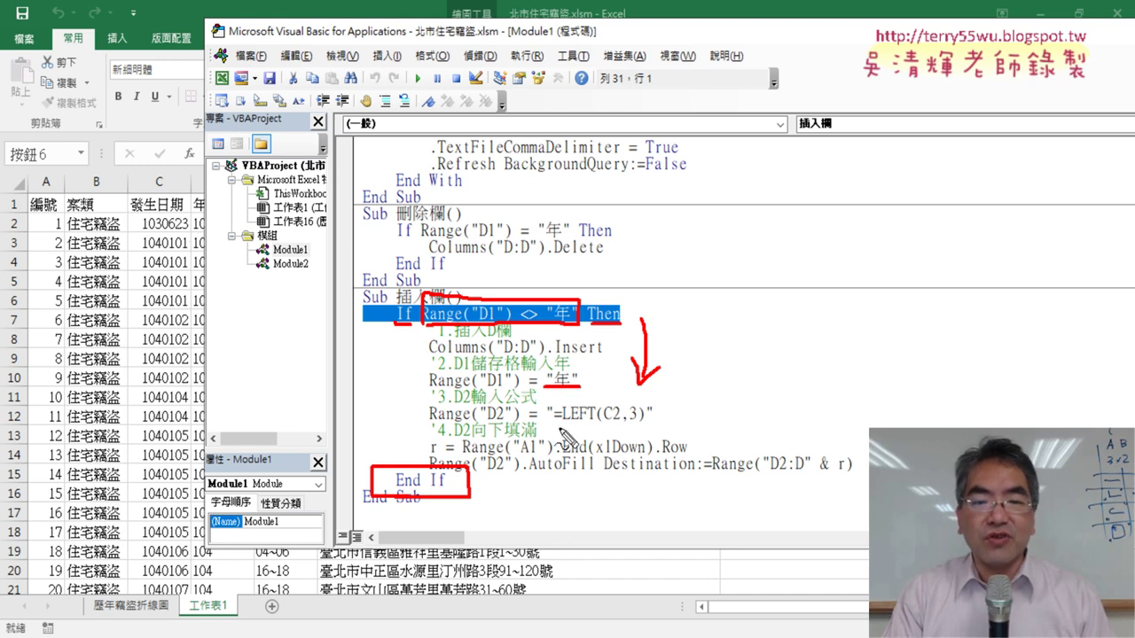
pyautogui.moveTo(561, 429); pyautogui.dragTo(640, 431)
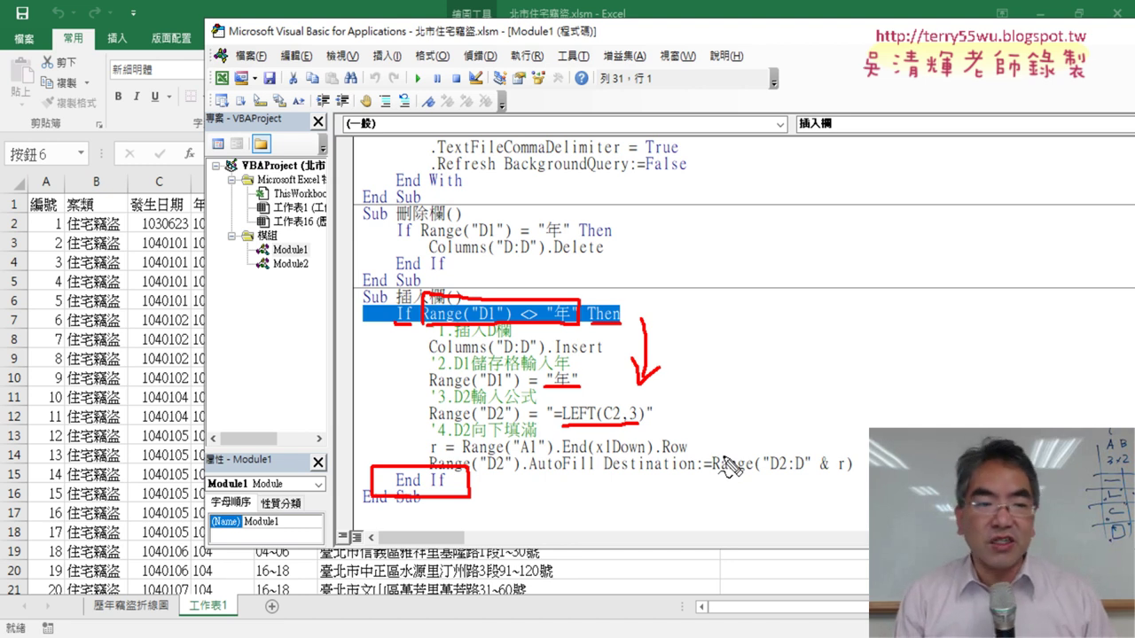
pyautogui.press('Escape')
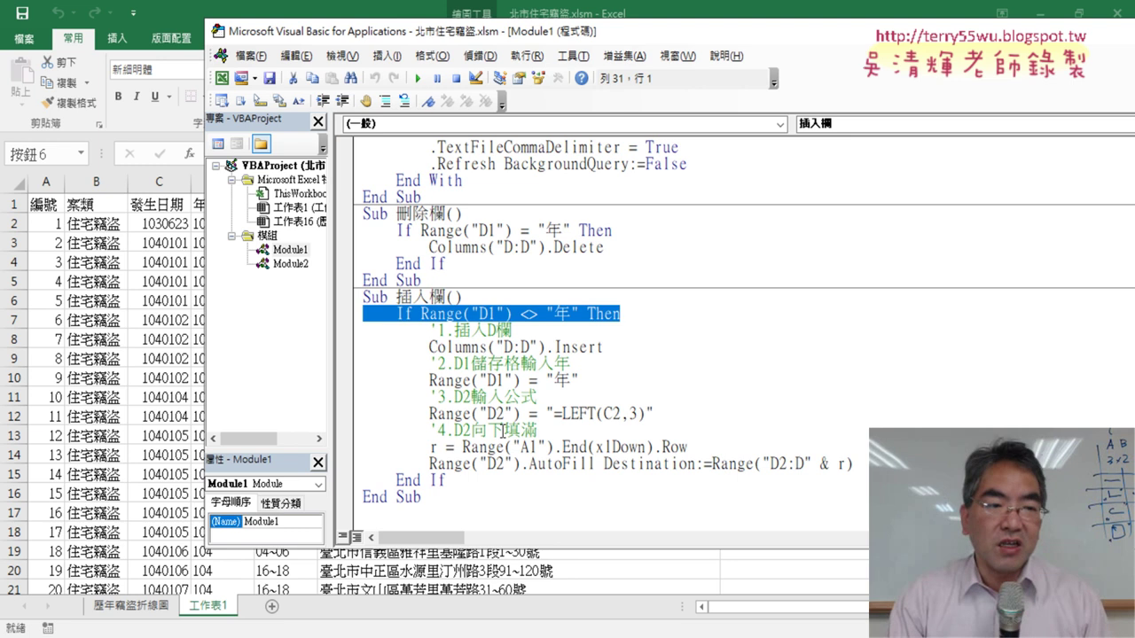
pyautogui.click(165, 337)
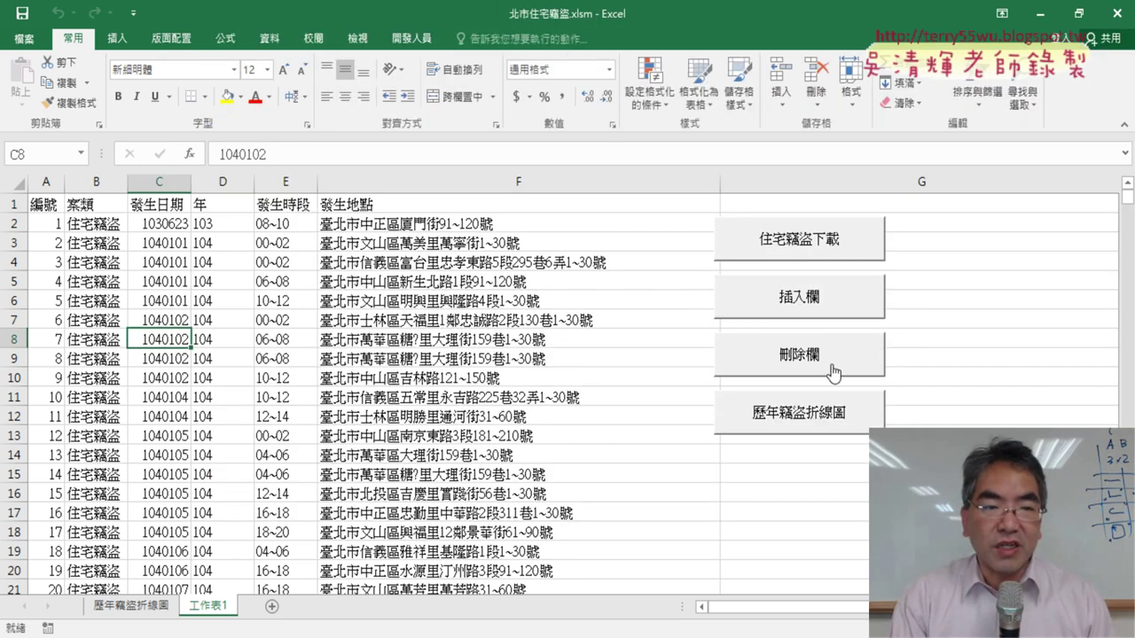
# - Delete the 年 column, re-insert it with year values like 104, then check 刪除欄's assigned macro
pyautogui.click(779, 367)
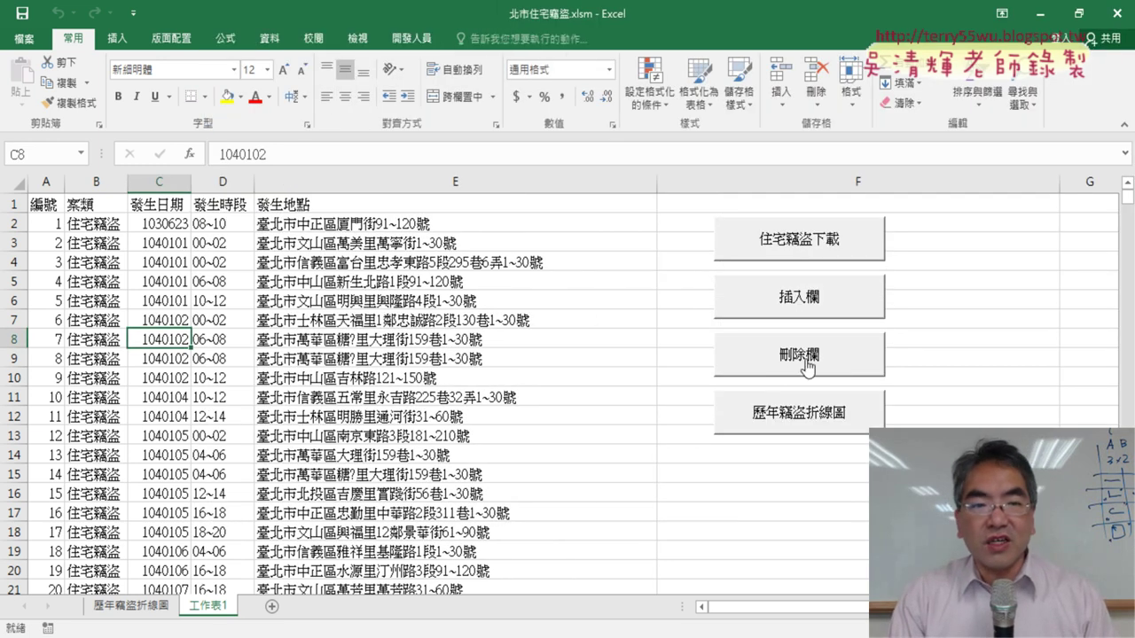
pyautogui.click(211, 180)
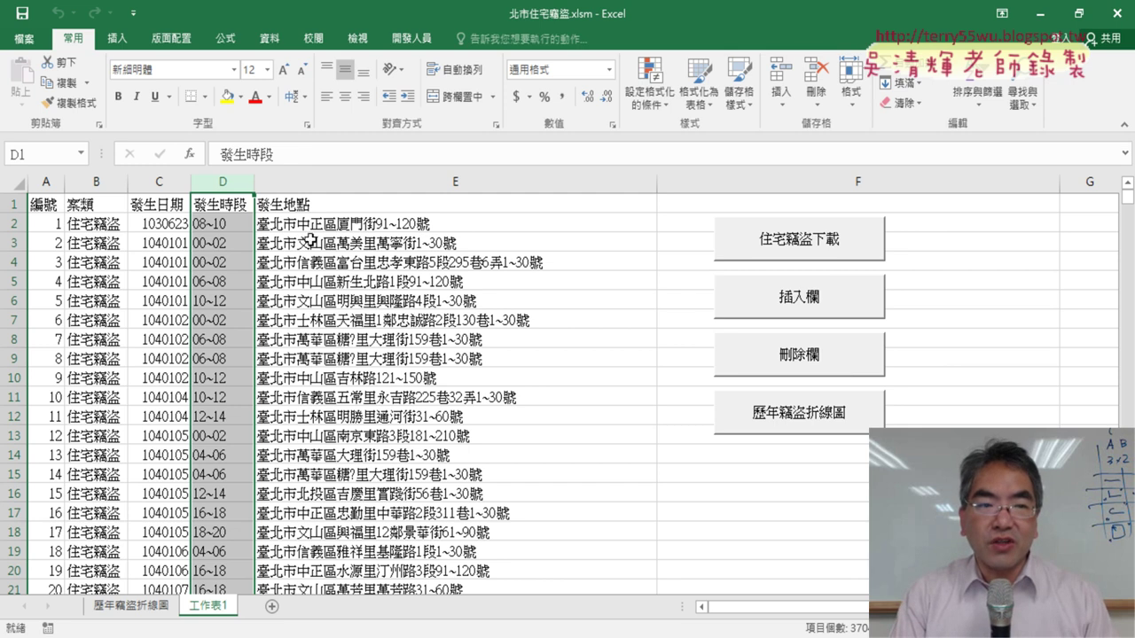
pyautogui.click(200, 203)
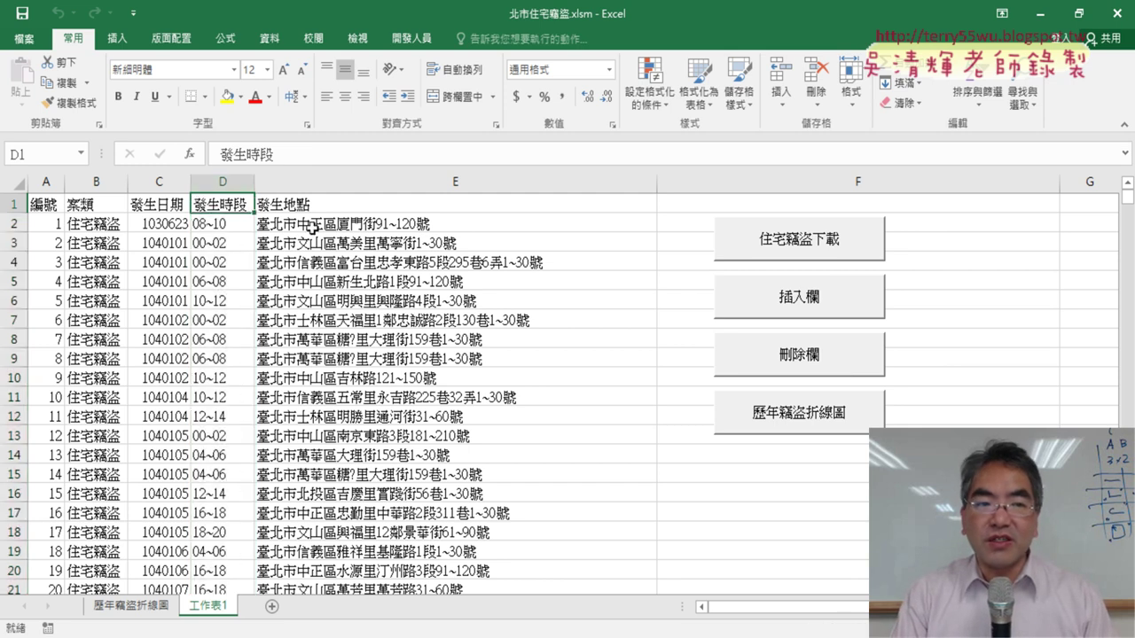
pyautogui.click(802, 298)
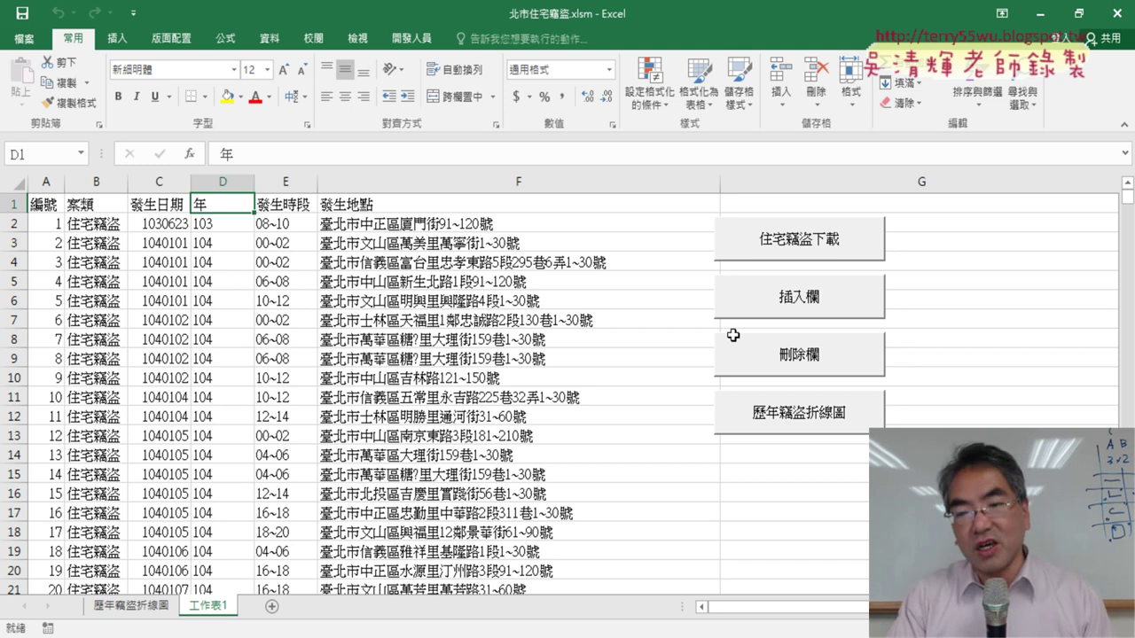
pyautogui.rightClick(773, 359)
# - Open the 刪除欄 macro code and select its D1 = 年 condition and last-row lookup expression
pyautogui.click(802, 475)
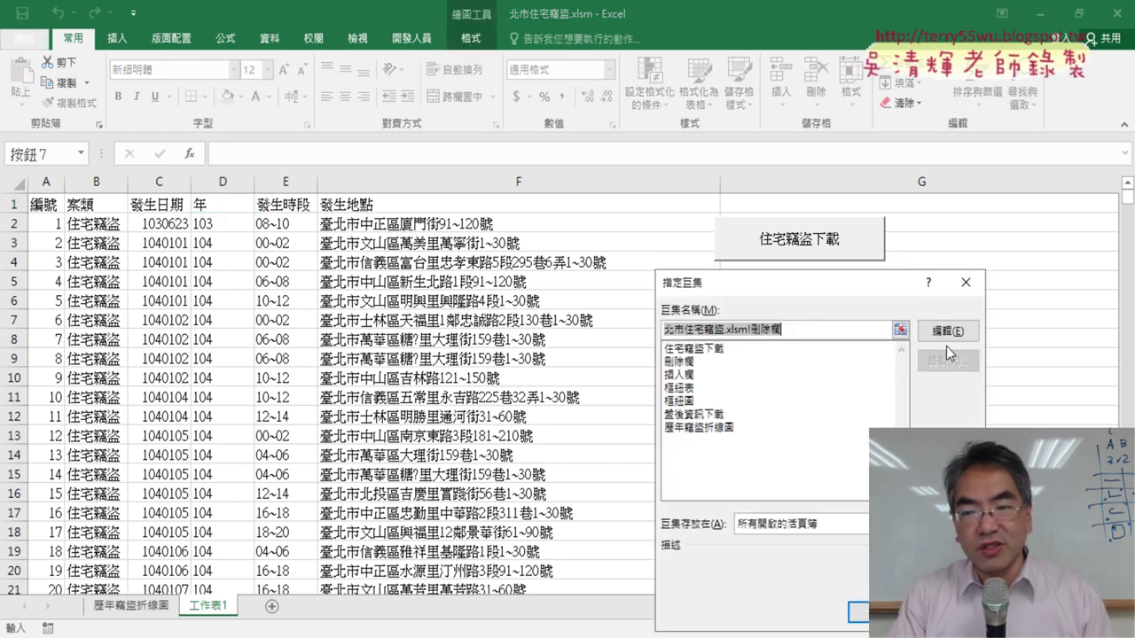
pyautogui.click(953, 332)
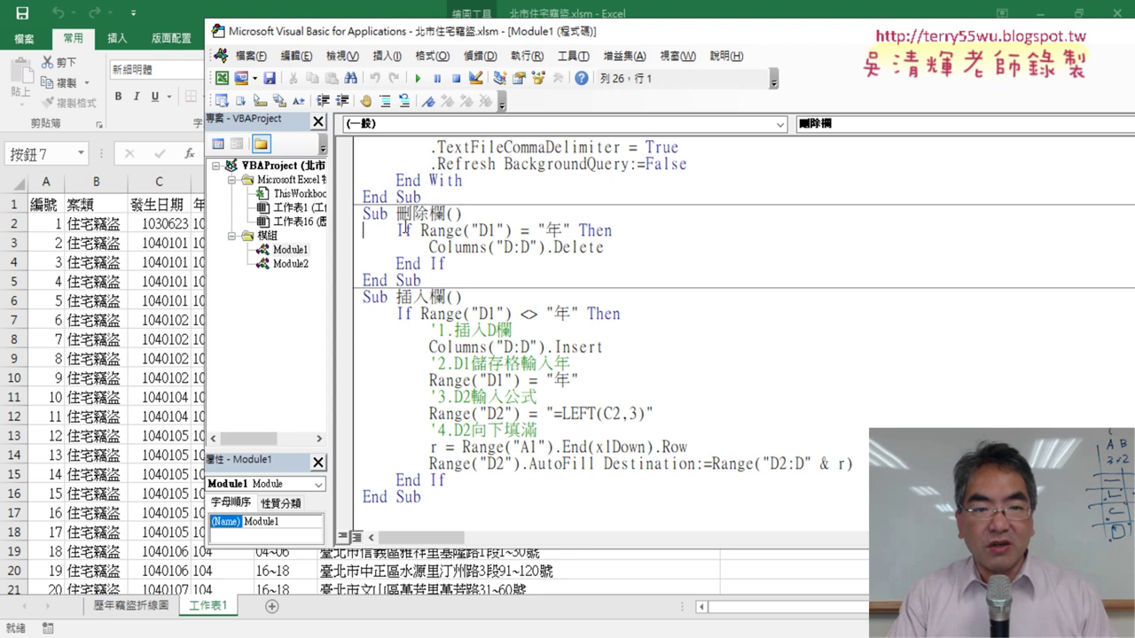
pyautogui.moveTo(422, 230); pyautogui.dragTo(566, 231)
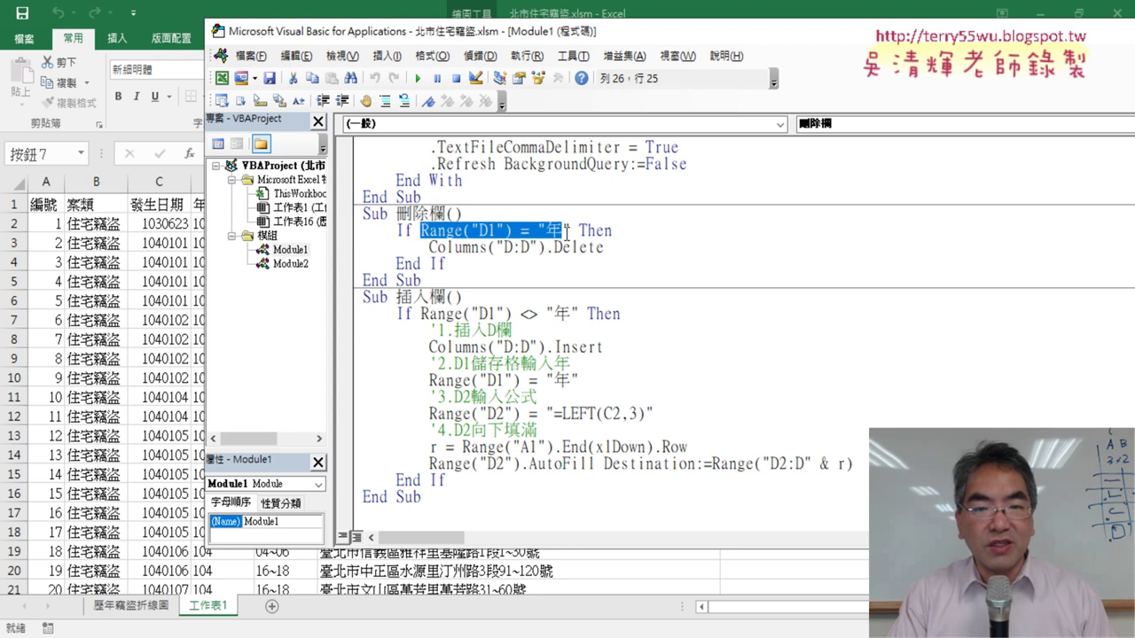
pyautogui.moveTo(596, 40); pyautogui.dragTo(726, 40)
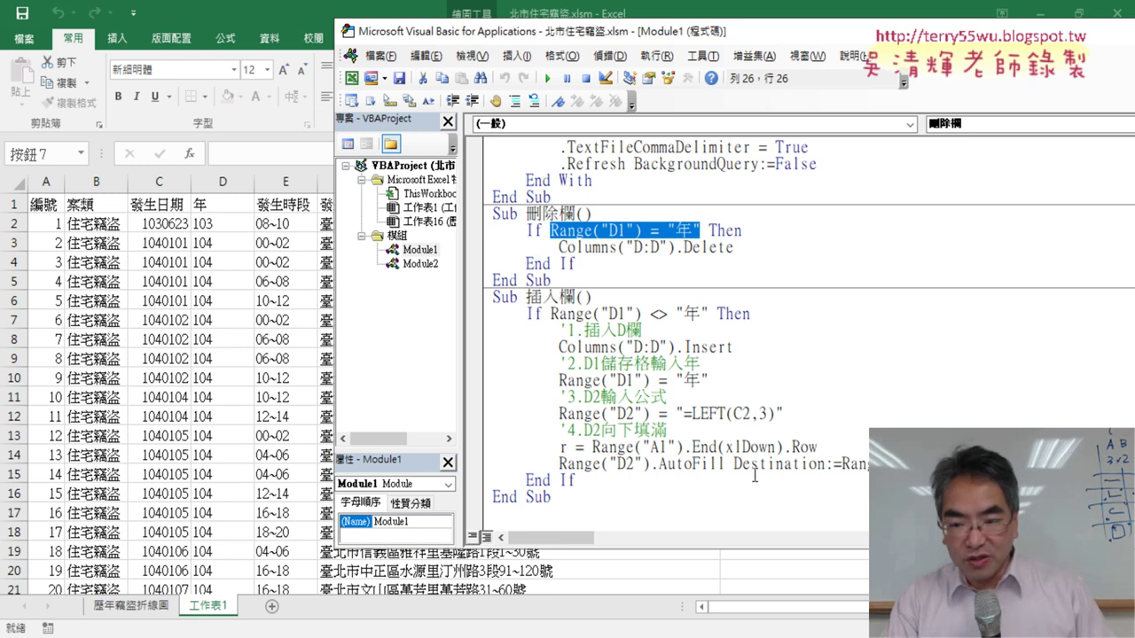
pyautogui.moveTo(816, 447); pyautogui.dragTo(593, 447)
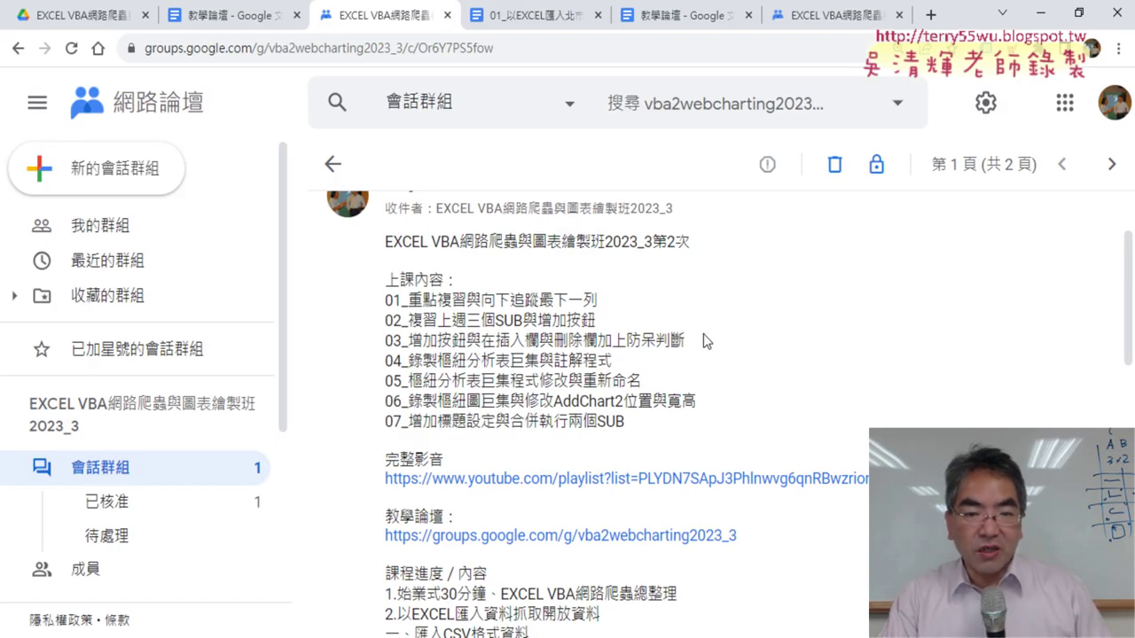
# - Highlight outline items 01–04, including 錄製樞紐分析表巨集 and 註解程式, then minimise Chrome
pyautogui.moveTo(703, 337); pyautogui.dragTo(390, 299)
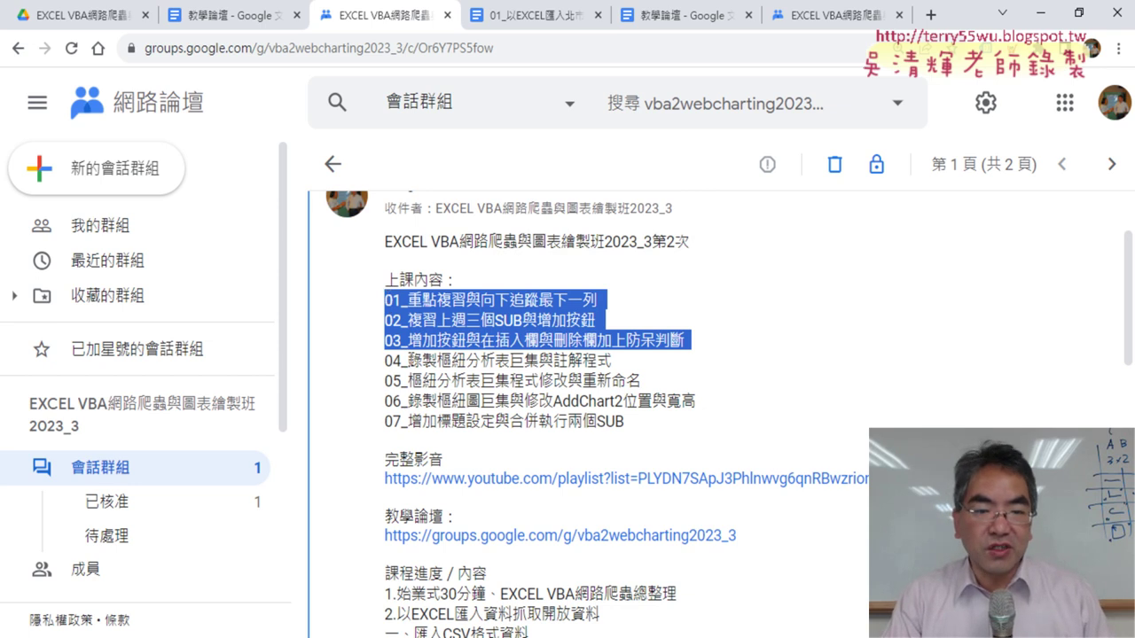
pyautogui.moveTo(408, 360); pyautogui.dragTo(538, 363)
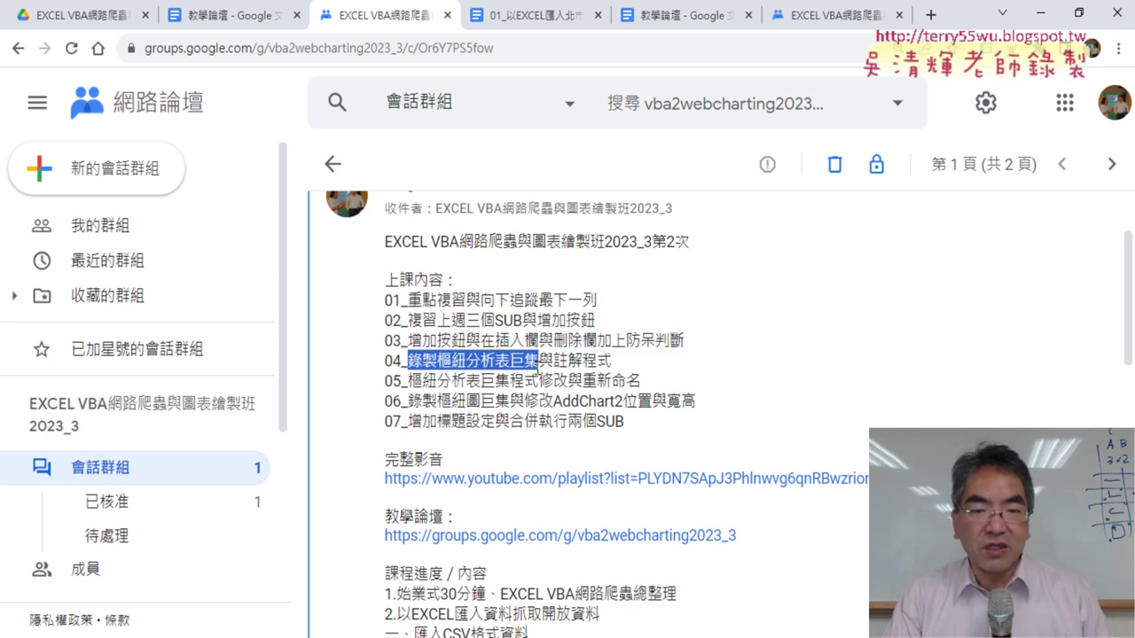
pyautogui.moveTo(619, 363); pyautogui.dragTo(553, 362)
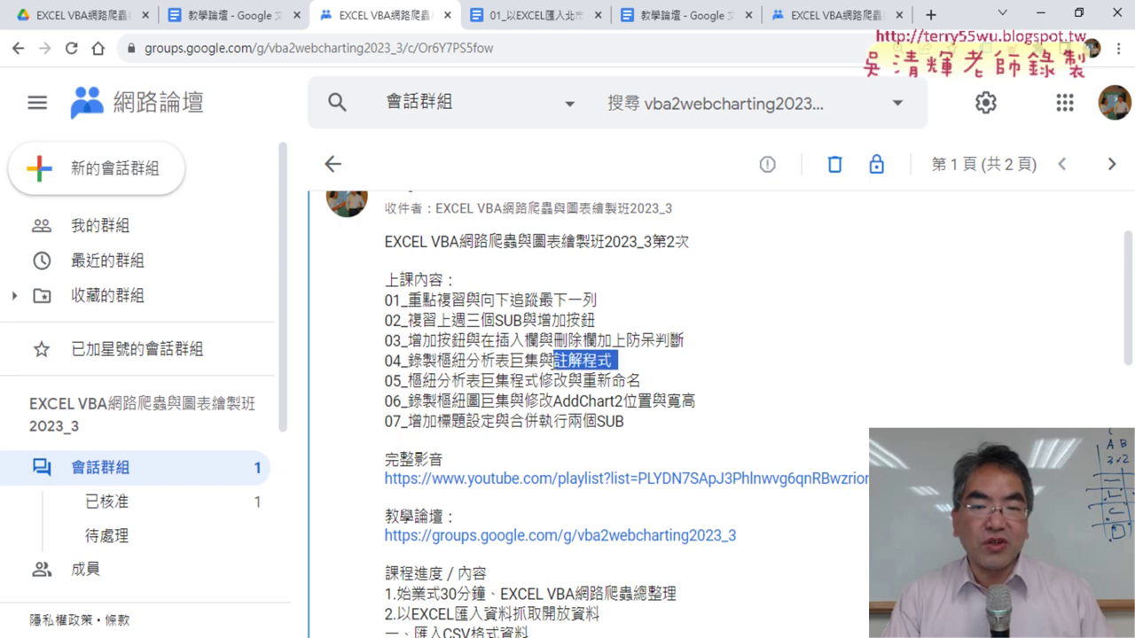
pyautogui.click(1040, 14)
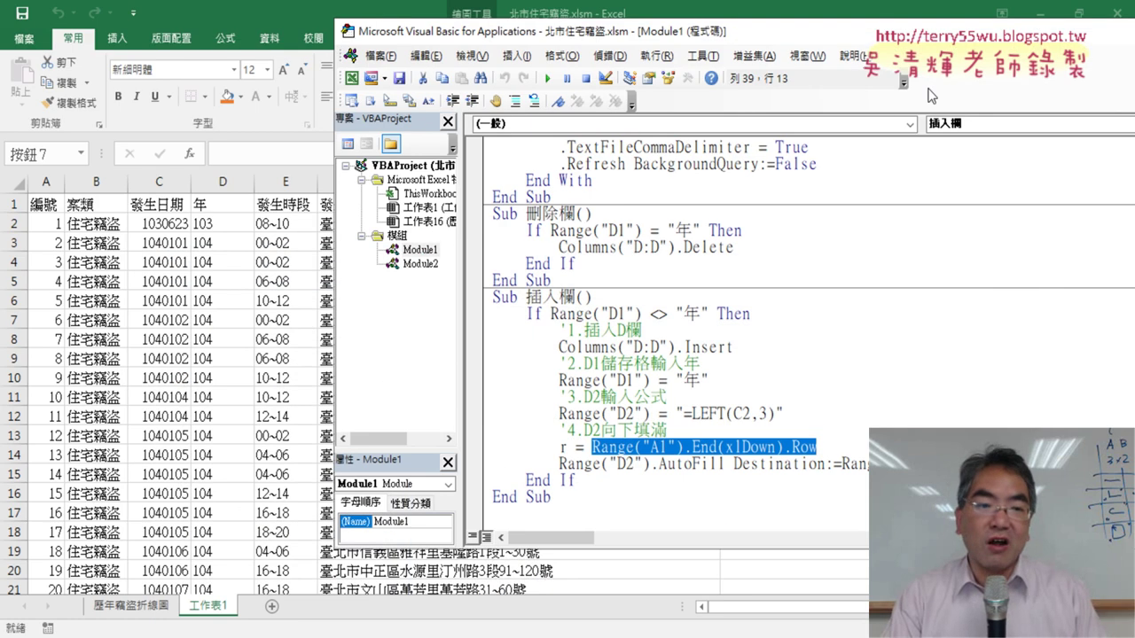
# - Go to the 歷年竊盜折線圖 sheet and circle its 104–111 yearly pivot table and line chart
pyautogui.click(192, 377)
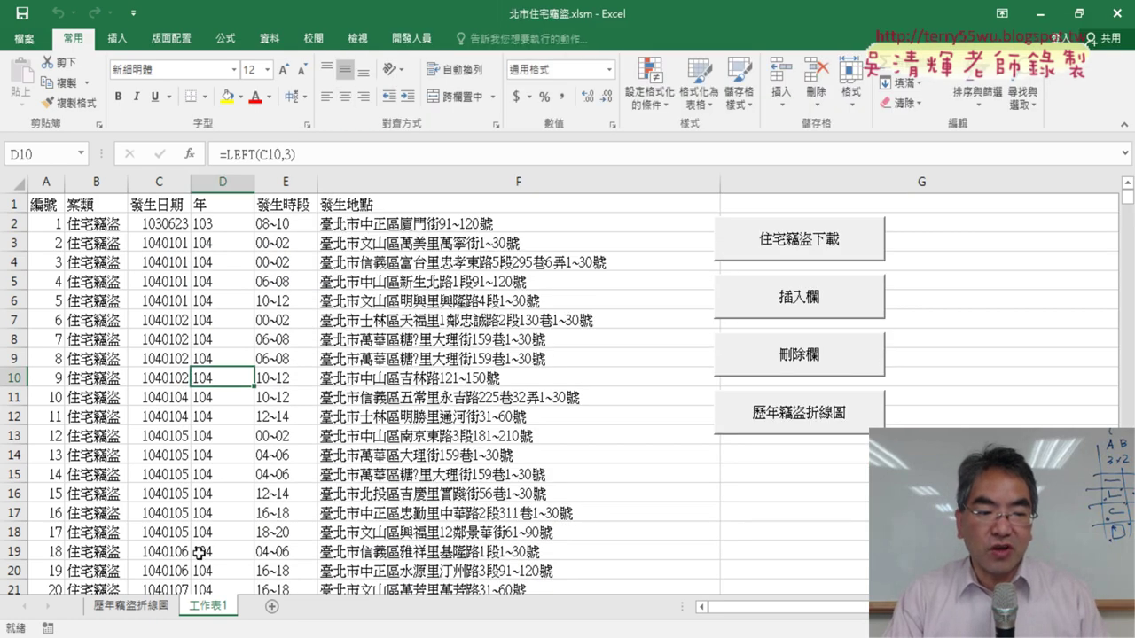
pyautogui.click(133, 605)
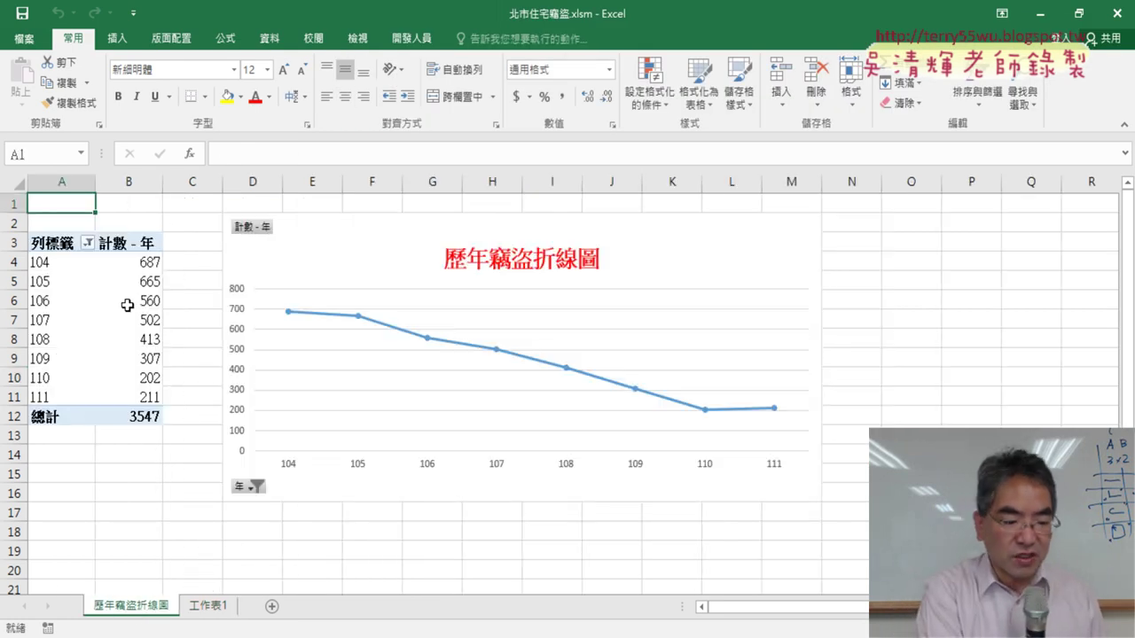
pyautogui.moveTo(87, 457)
pyautogui.mouseDown()
pyautogui.moveTo(5, 383)
pyautogui.moveTo(75, 457)
pyautogui.mouseUp()
pyautogui.moveTo(97, 291); pyautogui.dragTo(99, 379)
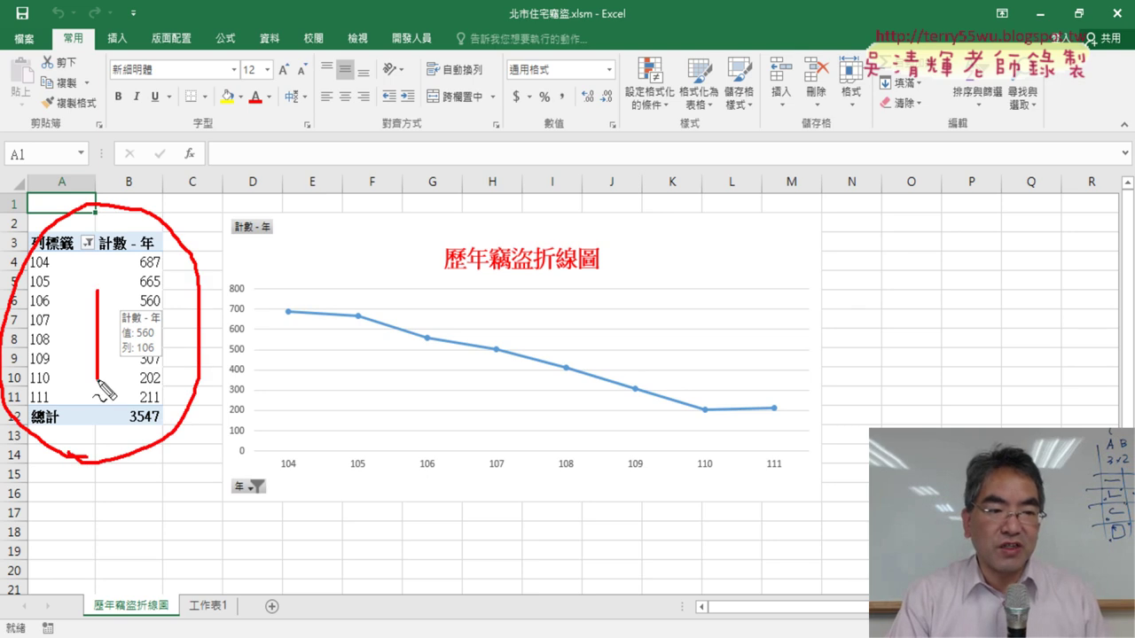
pyautogui.moveTo(528, 548)
pyautogui.mouseDown()
pyautogui.moveTo(915, 415)
pyautogui.moveTo(483, 544)
pyautogui.mouseUp()
pyautogui.moveTo(530, 342); pyautogui.dragTo(643, 401)
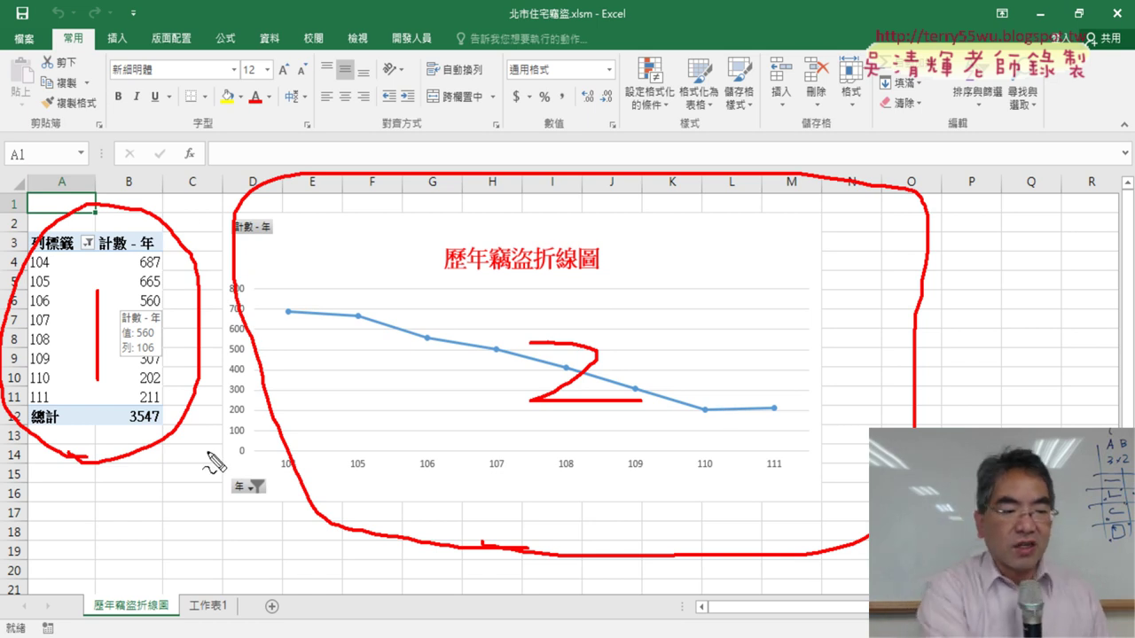
pyautogui.press('Escape')
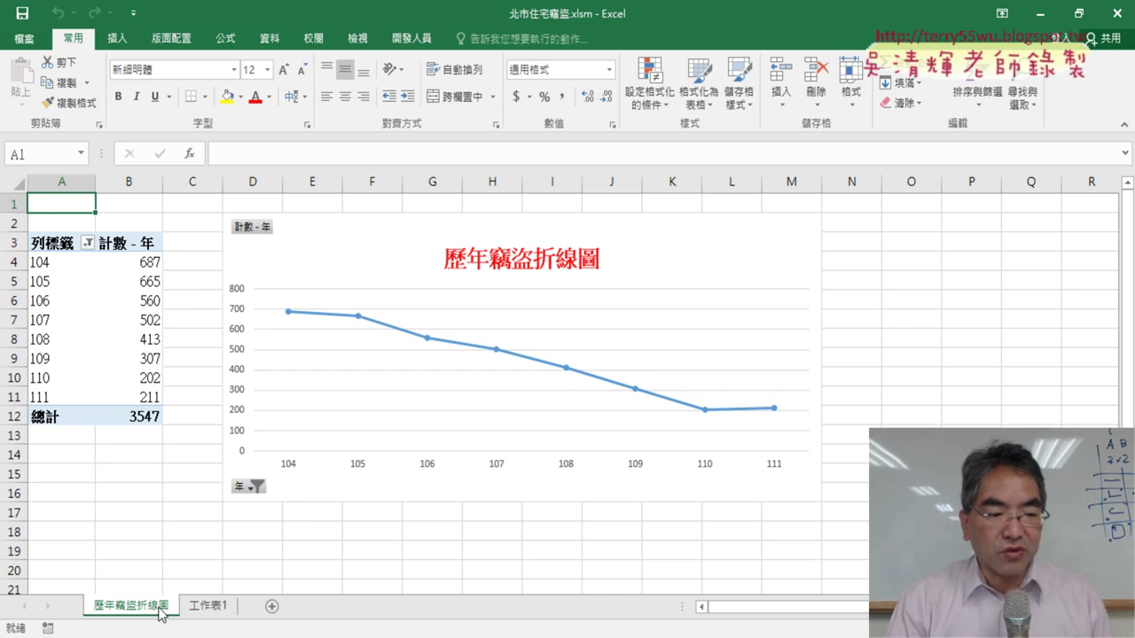
# - Delete the 歷年竊盜折線圖 sheet from the workbook
pyautogui.rightClick(156, 614)
pyautogui.click(184, 428)
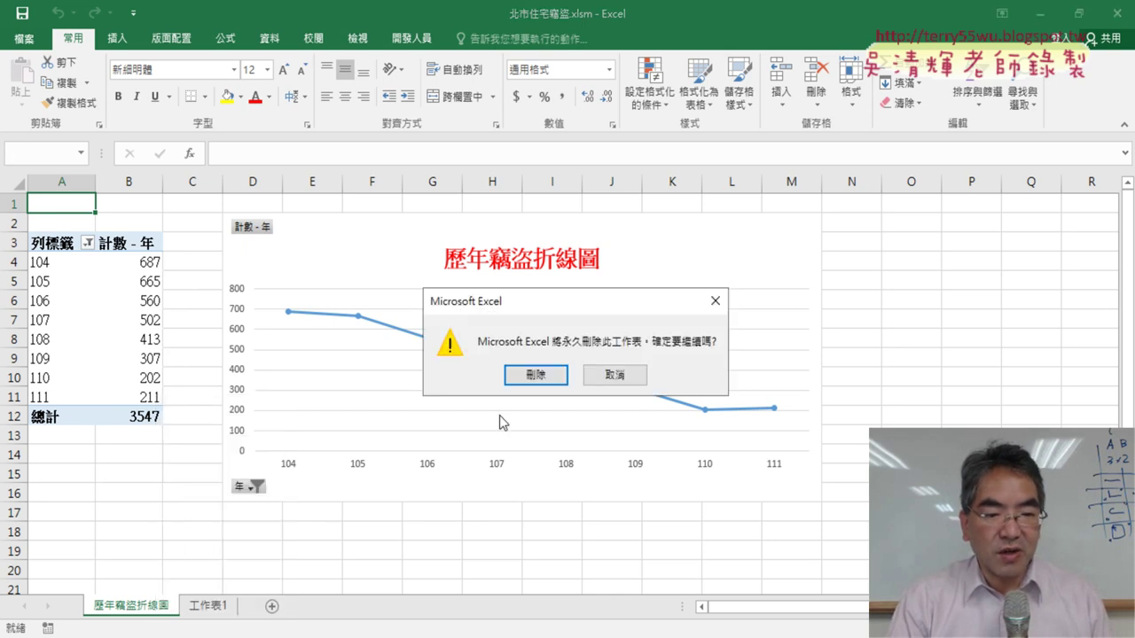
pyautogui.click(535, 375)
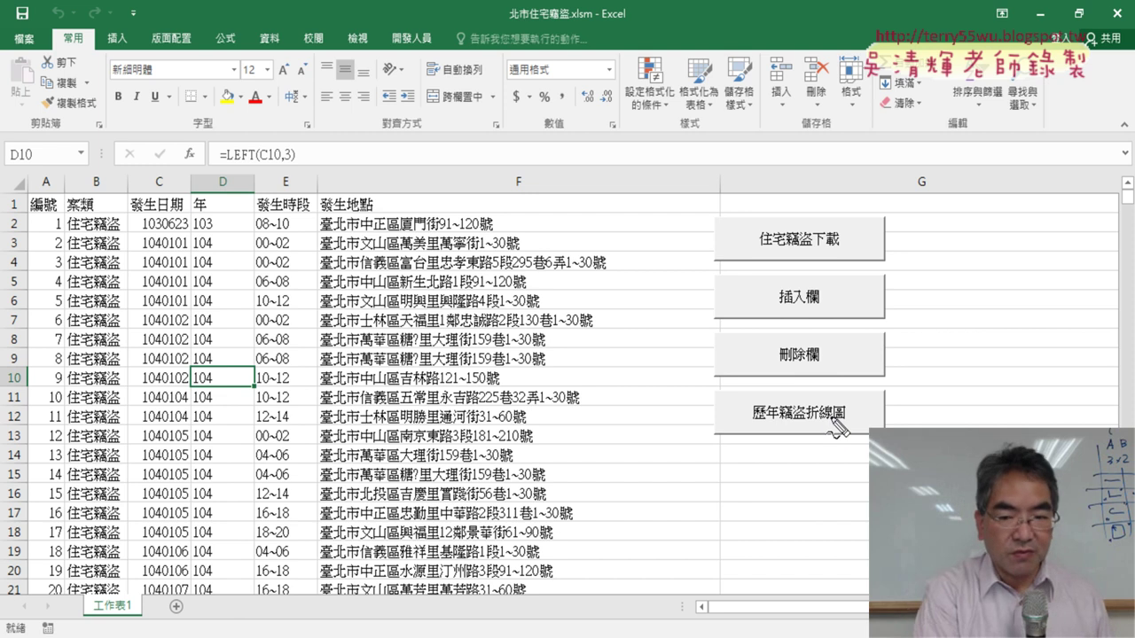
# - Run the 歷年竊盜折線圖 macro button to rebuild the chart sheet, then return to 工作表1
pyautogui.moveTo(851, 417); pyautogui.dragTo(855, 457)
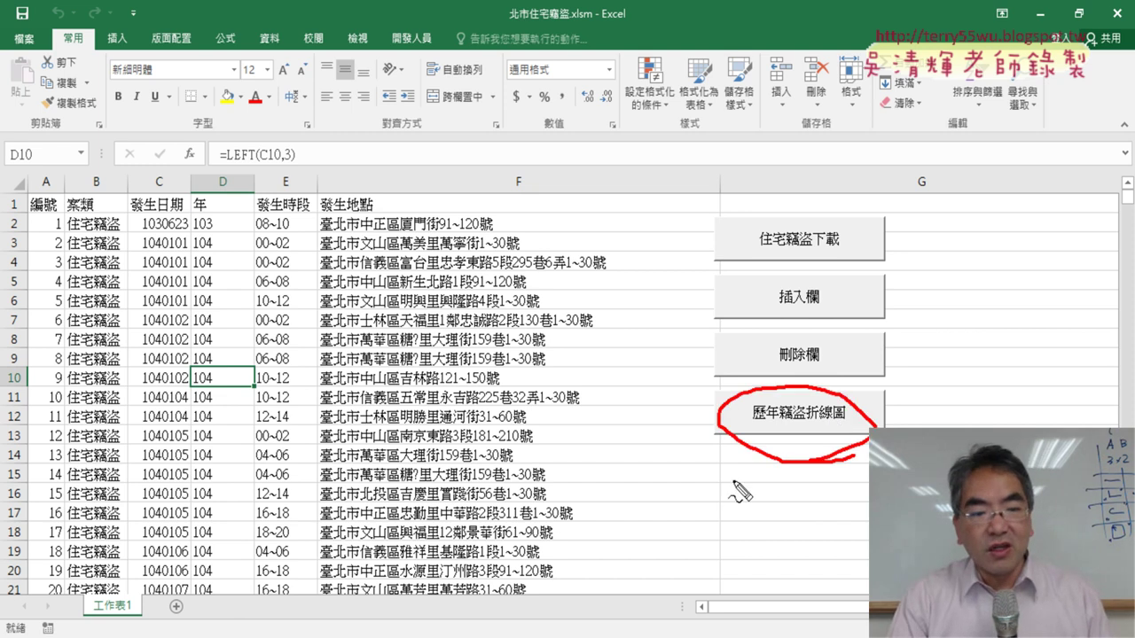
pyautogui.moveTo(122, 592)
pyautogui.mouseDown()
pyautogui.moveTo(49, 571)
pyautogui.moveTo(74, 621)
pyautogui.mouseUp()
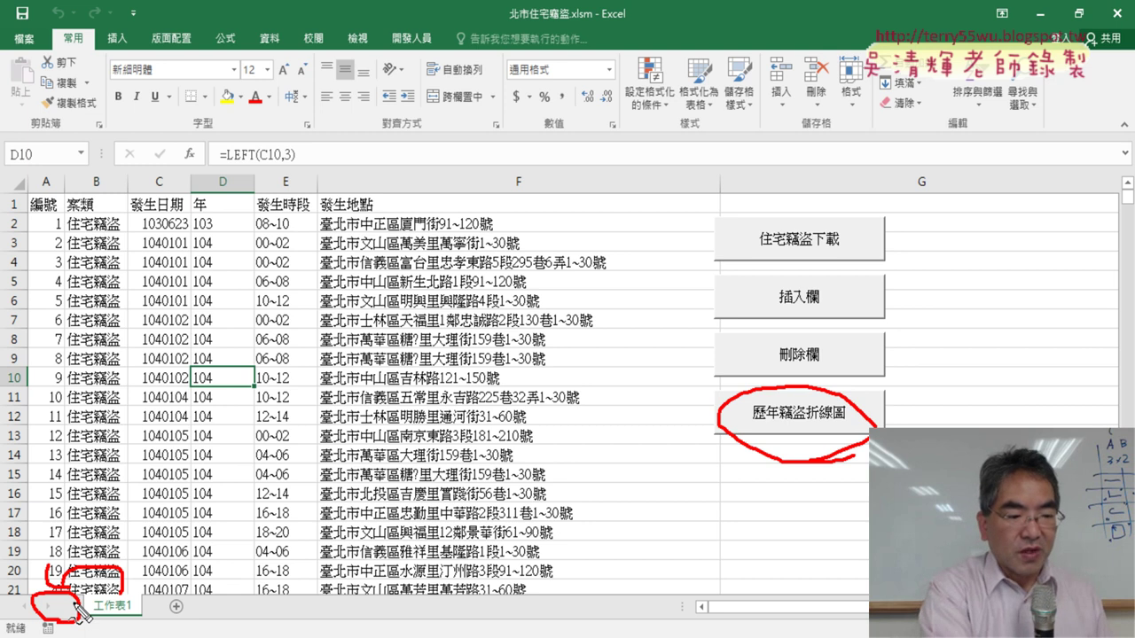
pyautogui.press('Escape')
pyautogui.click(823, 430)
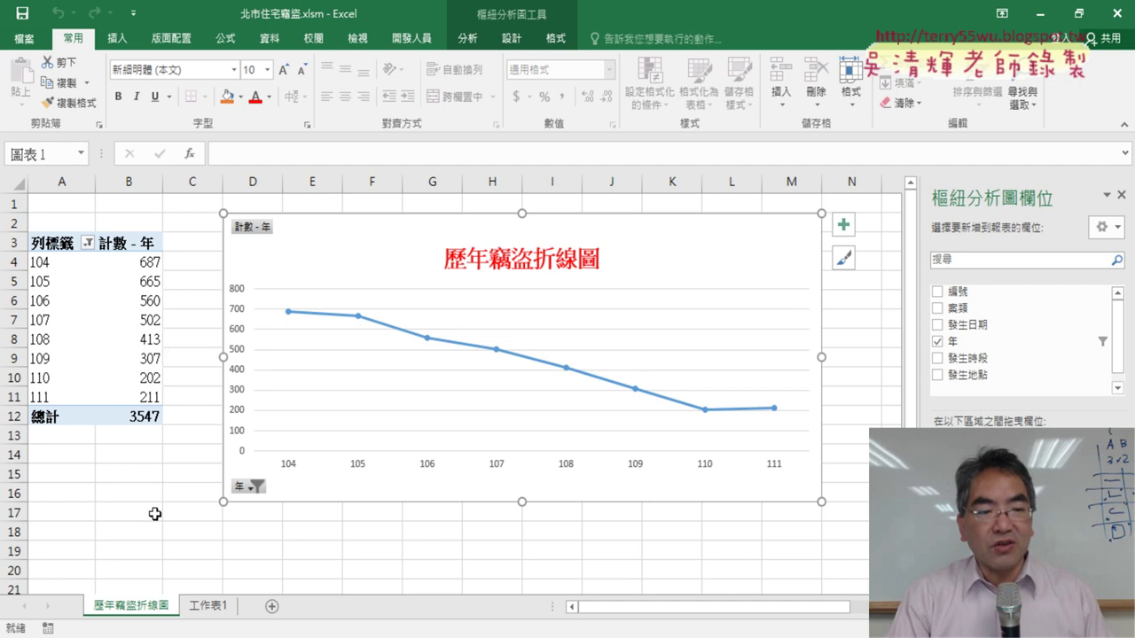
pyautogui.click(222, 616)
pyautogui.rightClick(786, 428)
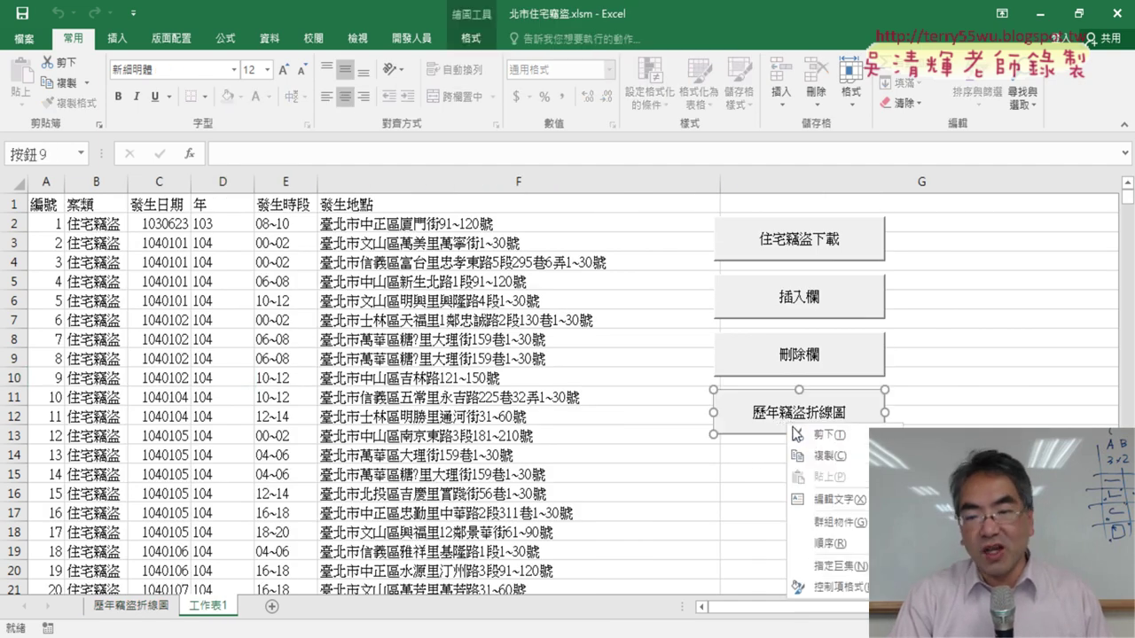
pyautogui.click(840, 566)
pyautogui.click(964, 333)
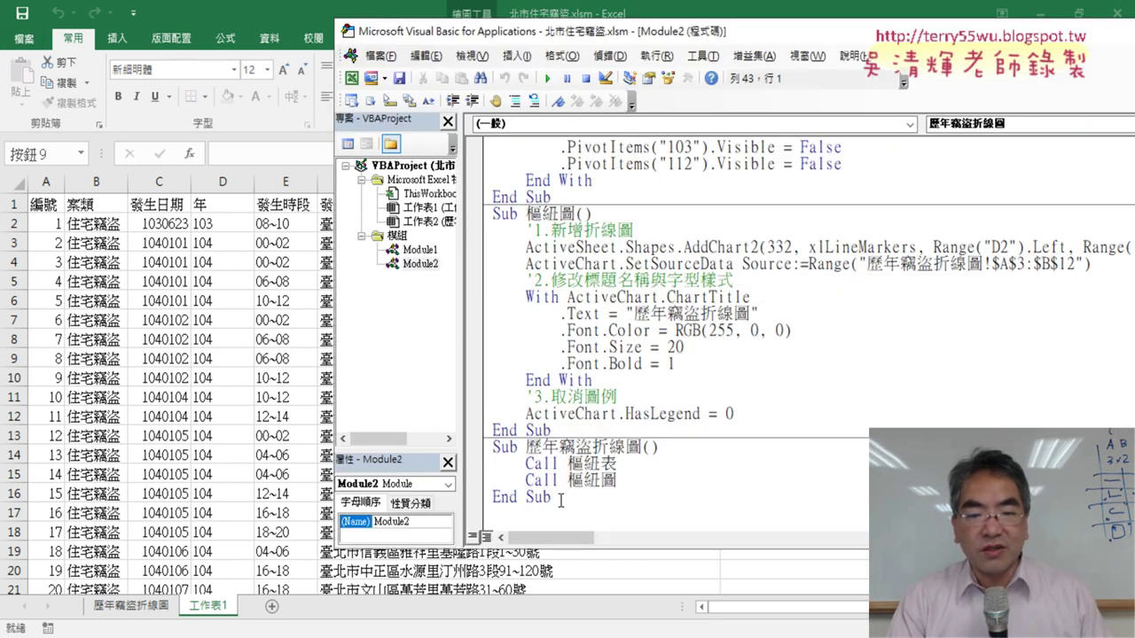
pyautogui.moveTo(560, 501); pyautogui.dragTo(493, 446)
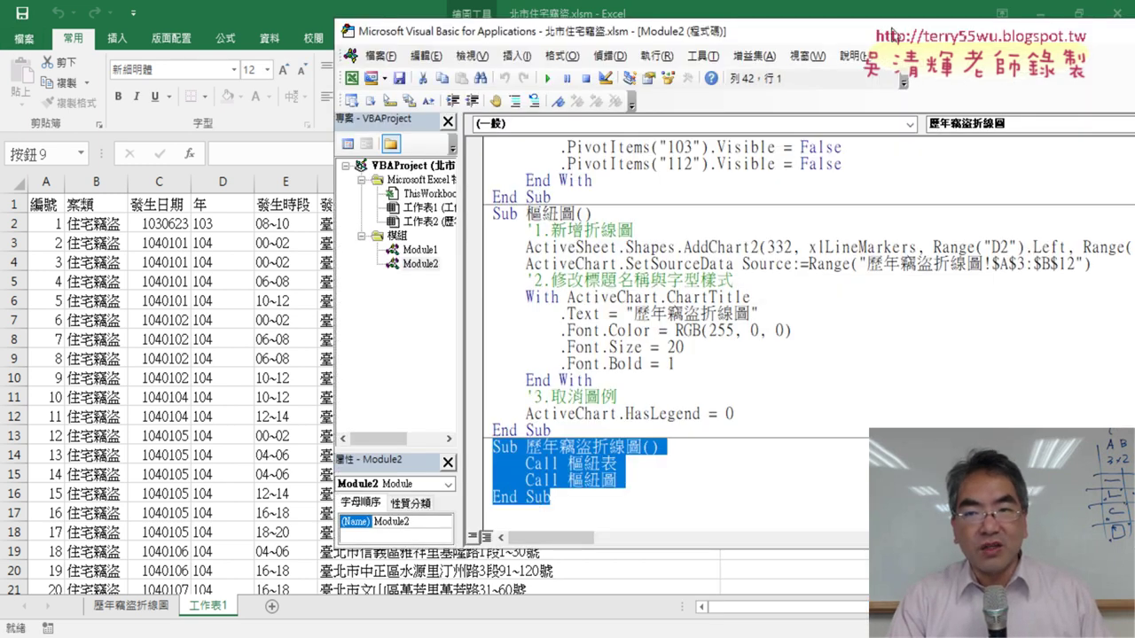
pyautogui.moveTo(894, 33); pyautogui.dragTo(601, 27)
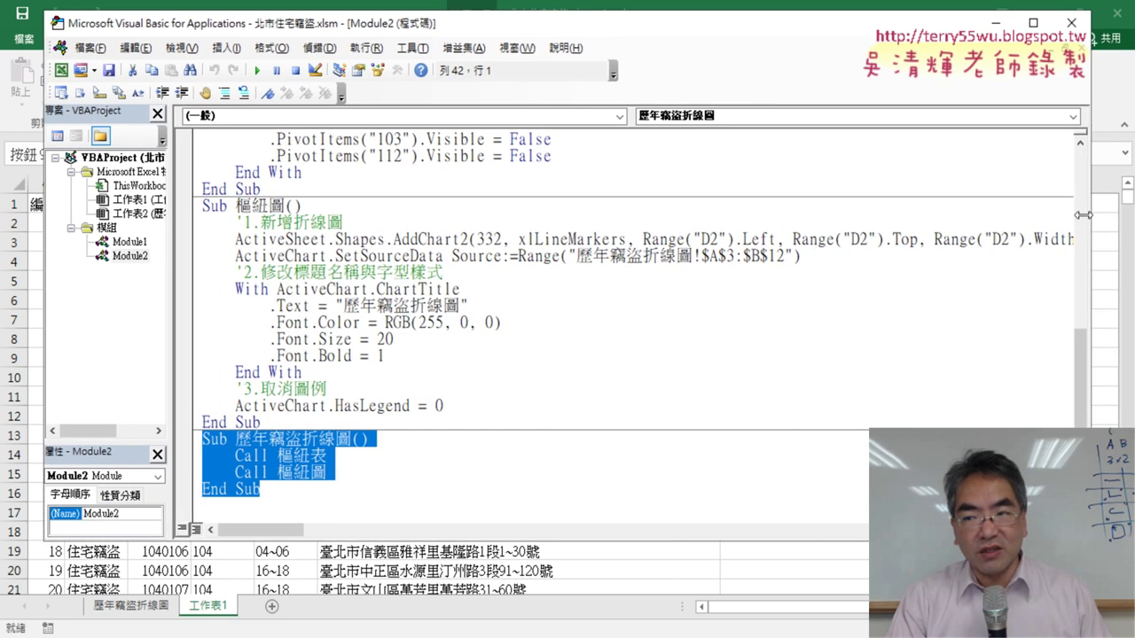
pyautogui.moveTo(1094, 222)
pyautogui.mouseDown()
pyautogui.moveTo(670, 223)
pyautogui.moveTo(703, 223)
pyautogui.mouseUp()
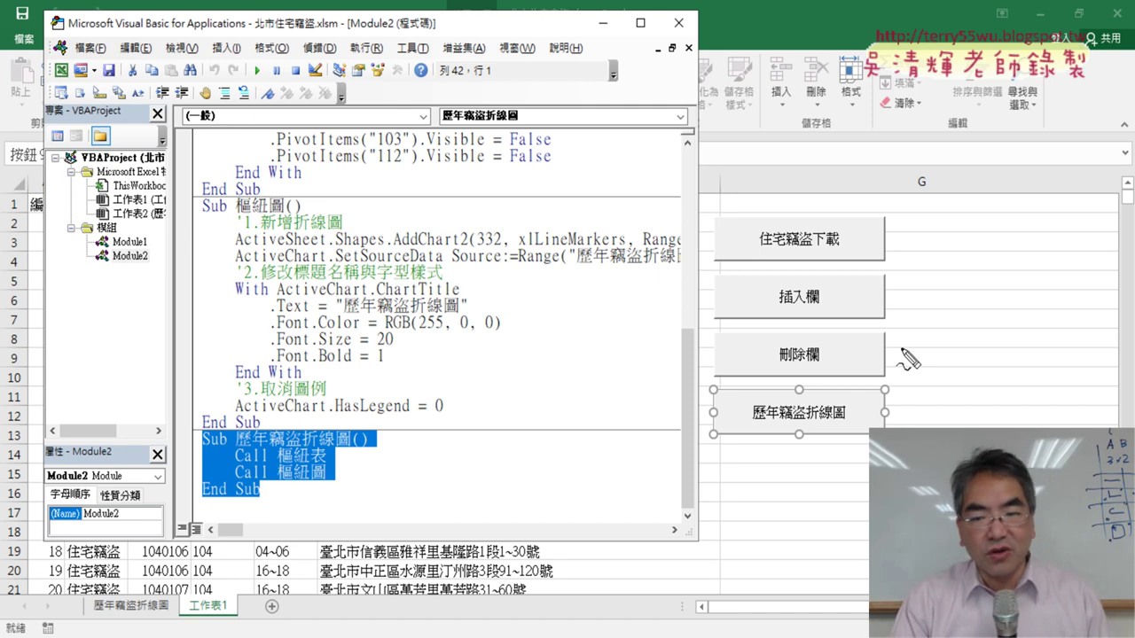
pyautogui.moveTo(755, 432); pyautogui.dragTo(842, 432)
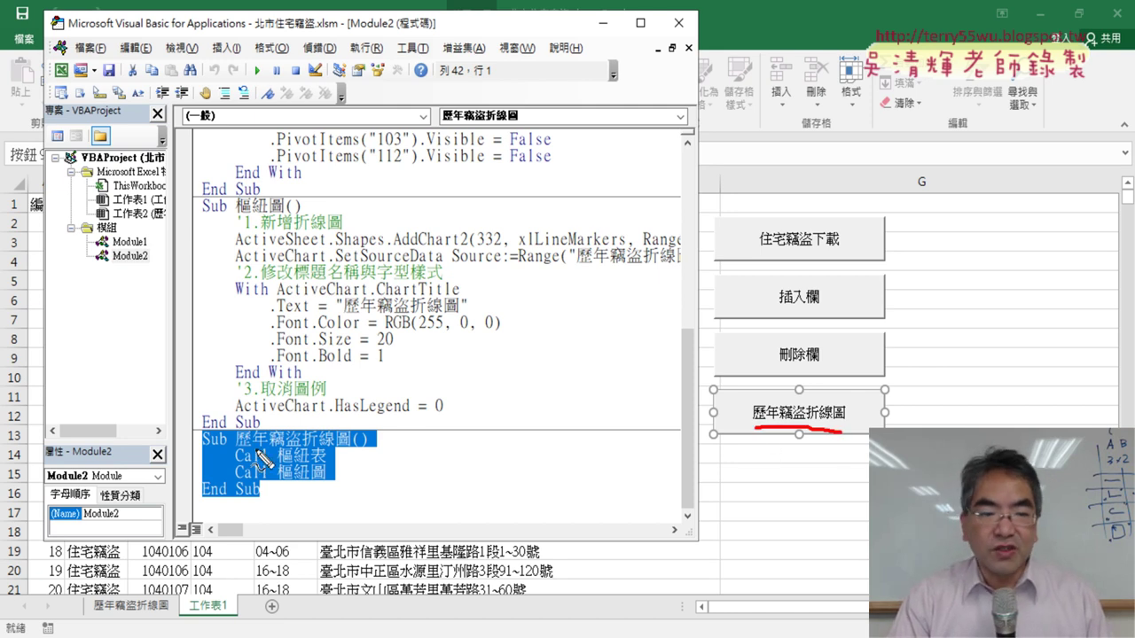
pyautogui.moveTo(277, 467)
pyautogui.mouseDown()
pyautogui.moveTo(325, 462)
pyautogui.moveTo(317, 485)
pyautogui.mouseUp()
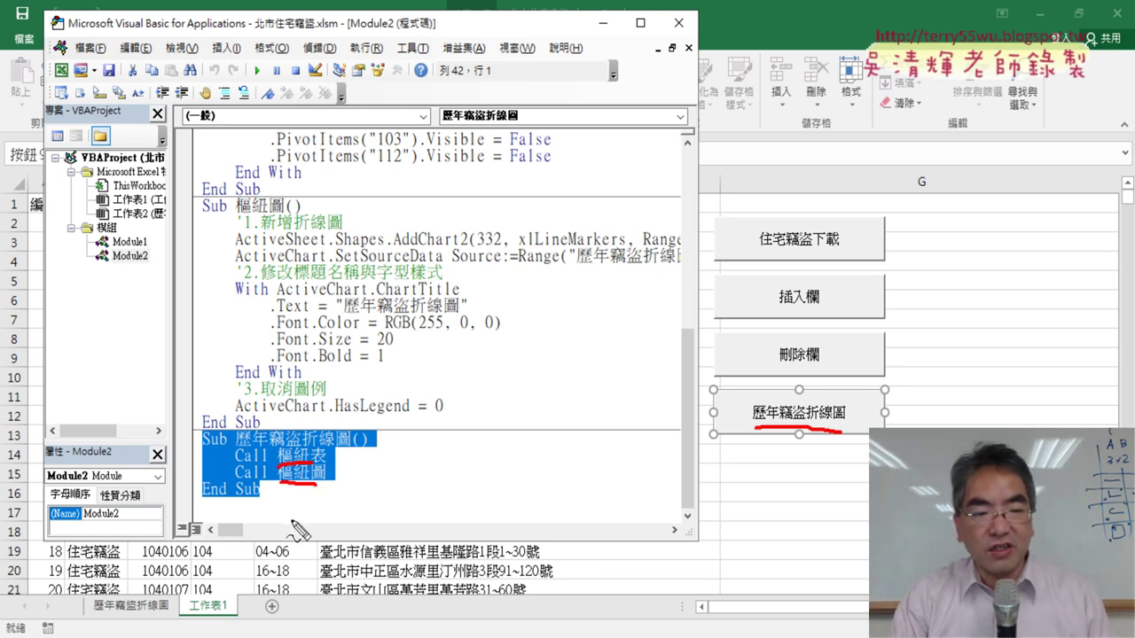
pyautogui.moveTo(264, 511)
pyautogui.mouseDown()
pyautogui.moveTo(419, 486)
pyautogui.moveTo(262, 513)
pyautogui.mouseUp()
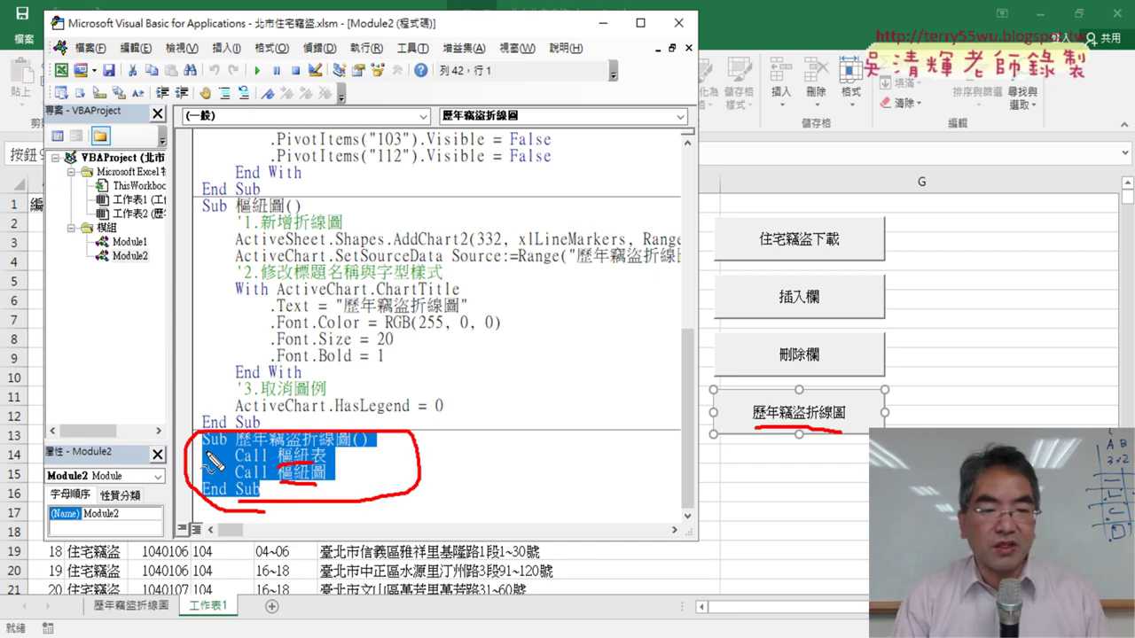
pyautogui.press('Escape')
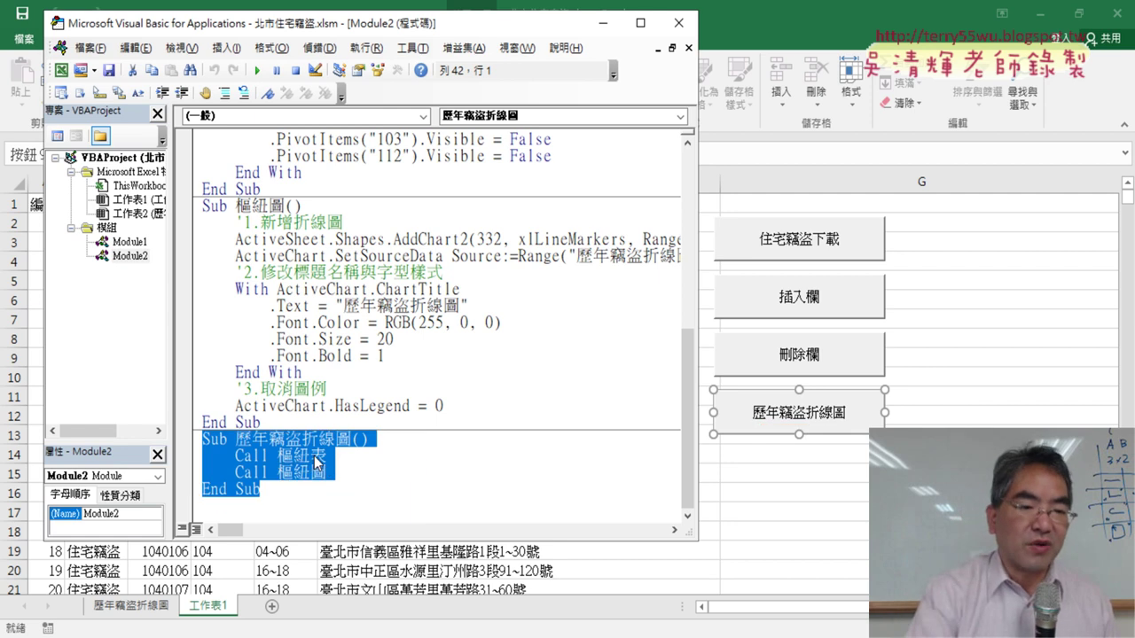
pyautogui.scroll(2, 557, 358)
# - Widen the VBA window, switch to the 歷年竊盜折線圖 sheet, and bring the 樞紐表 code back
pyautogui.scroll(4, 576, 310)
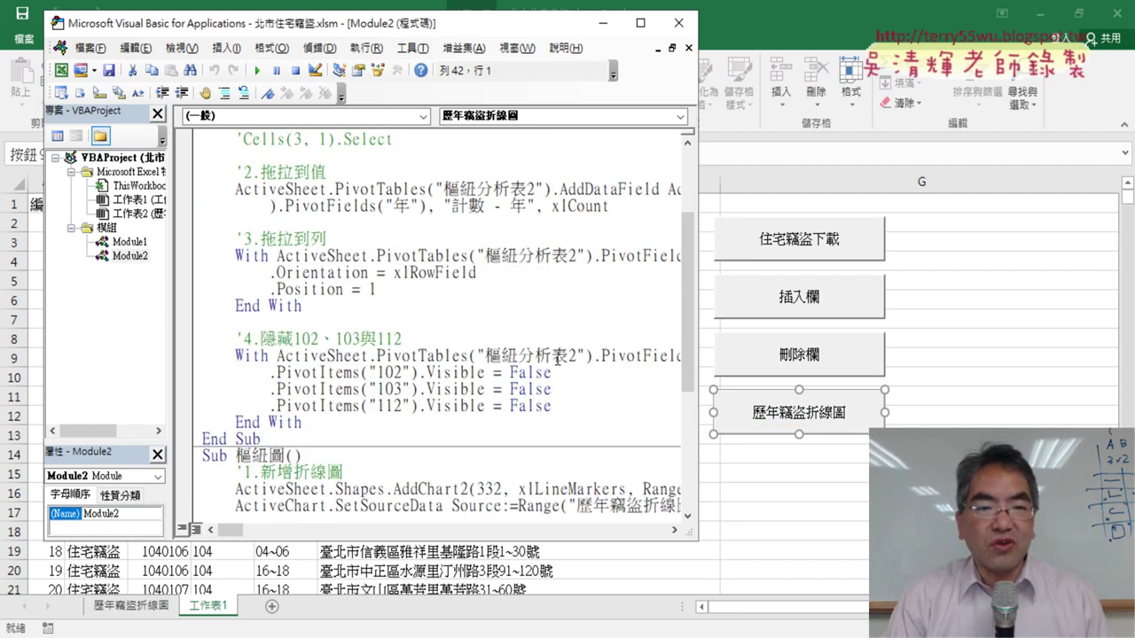
pyautogui.scroll(2, 602, 254)
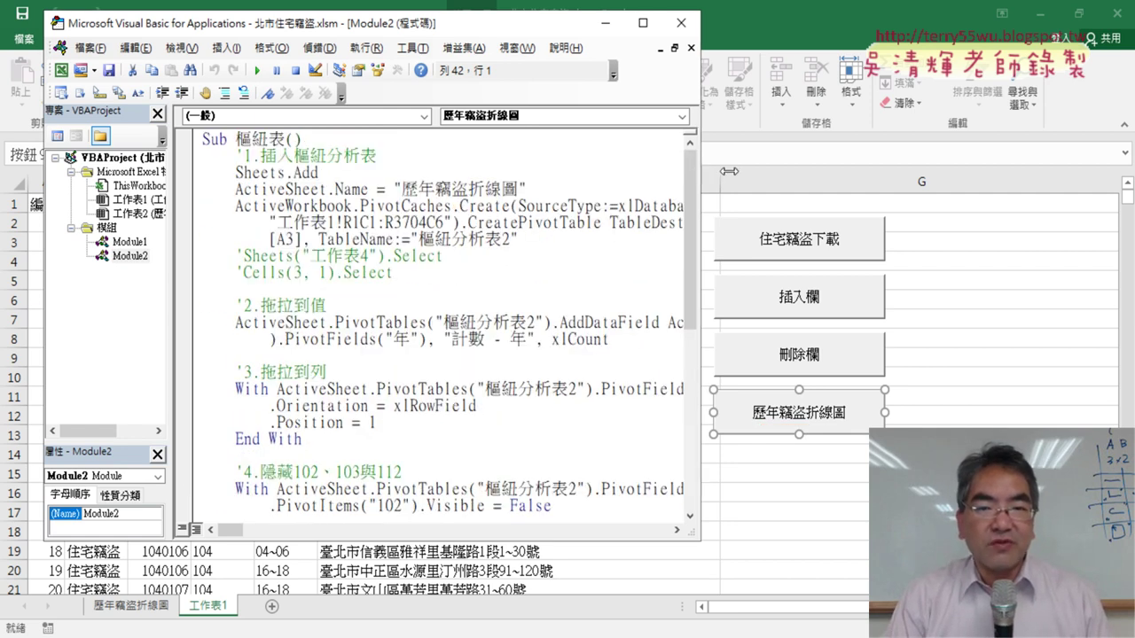
pyautogui.moveTo(704, 168); pyautogui.dragTo(921, 200)
pyautogui.moveTo(562, 32); pyautogui.dragTo(747, 58)
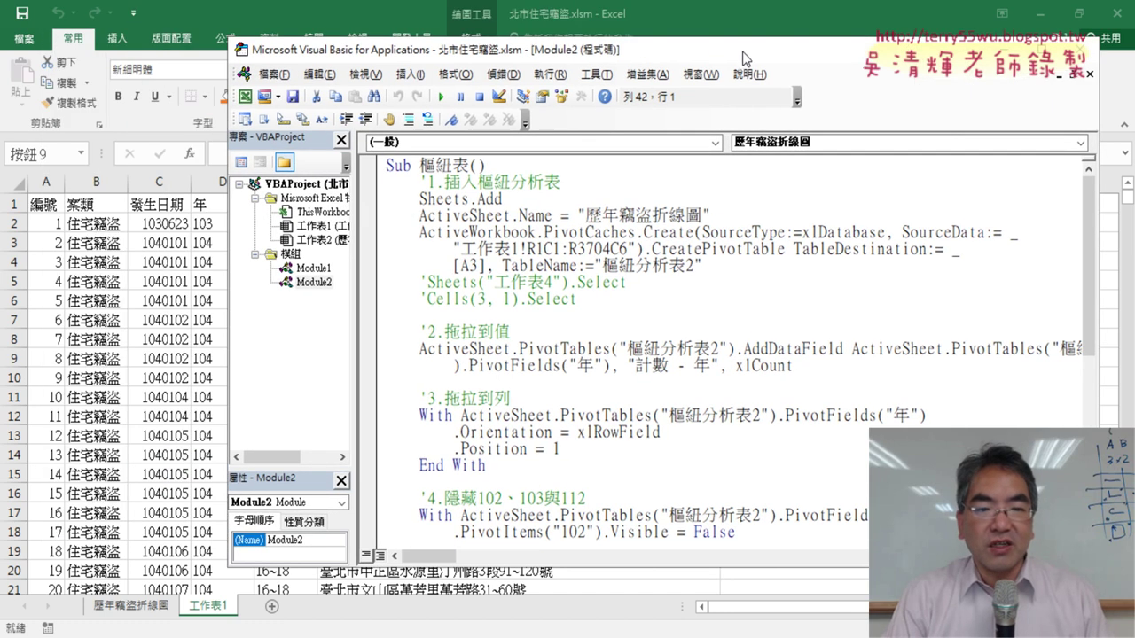
pyautogui.scroll(-2, 688, 198)
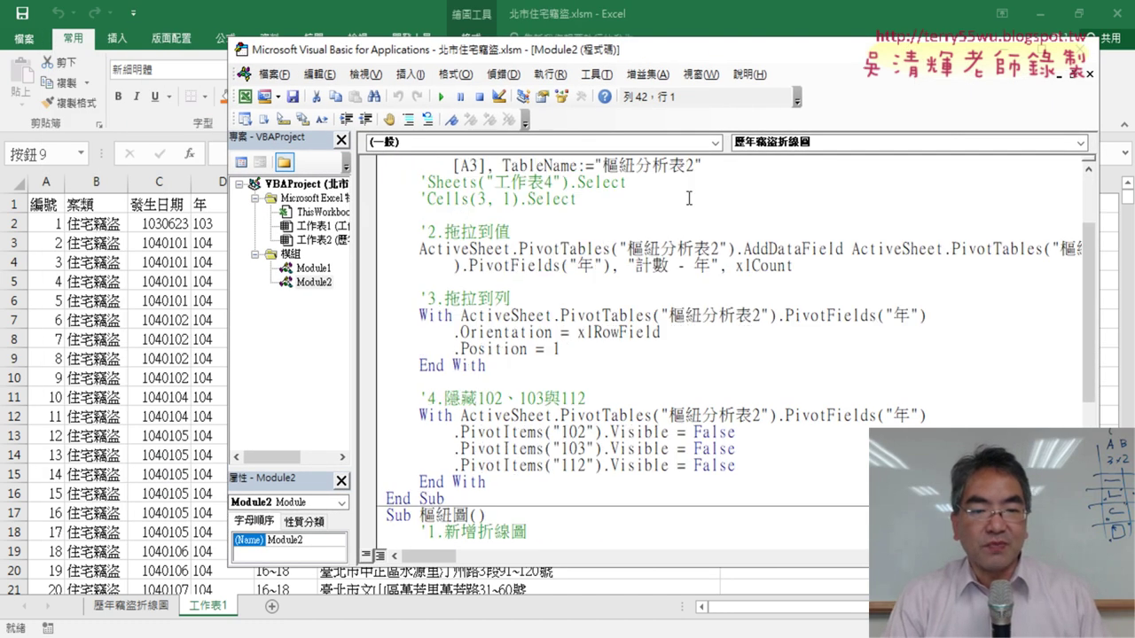
pyautogui.click(147, 608)
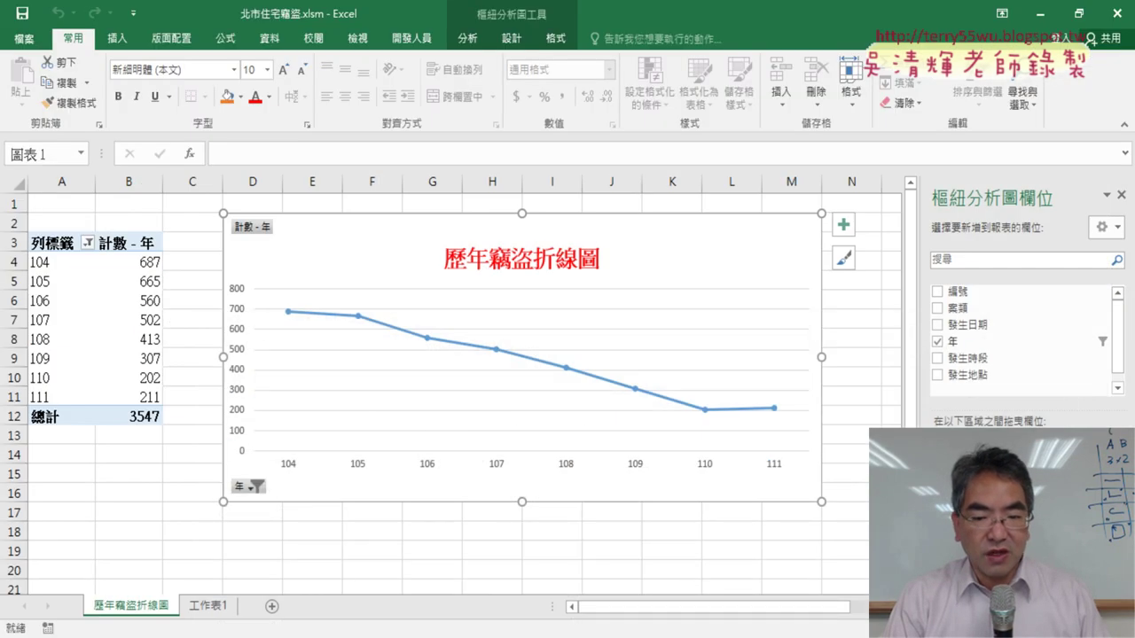
pyautogui.hotkey('alt', 'F11')
pyautogui.scroll(1, 687, 264)
pyautogui.scroll(1, 687, 263)
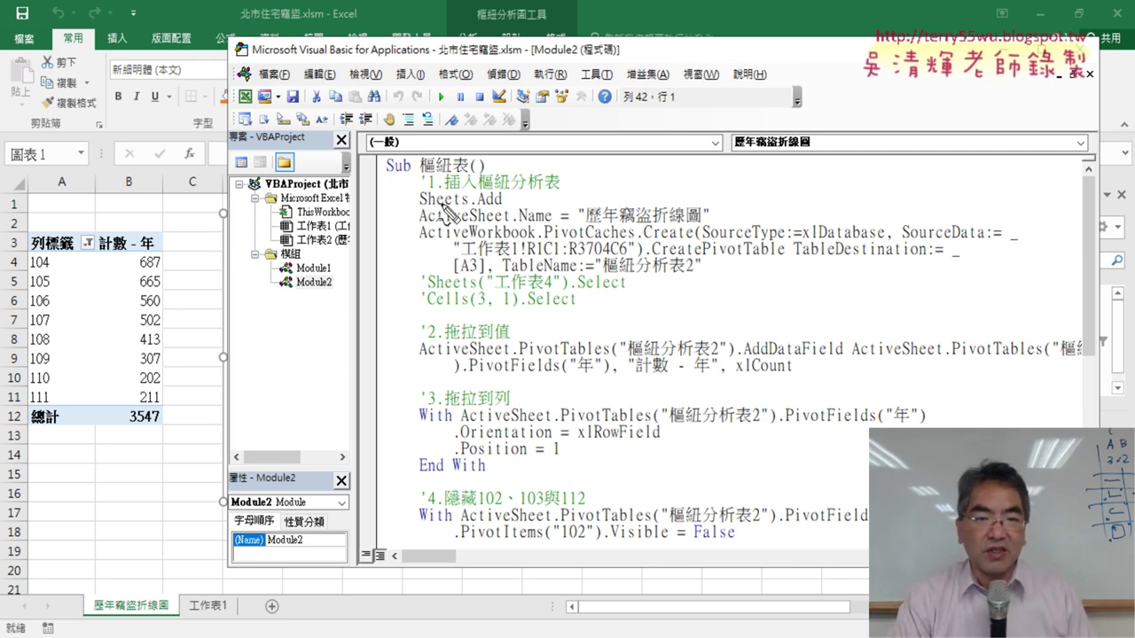
# - Mark the 樞紐表 step comments 1–4, the ActiveSheet.Name line and the A3 destination
pyautogui.moveTo(419, 190); pyautogui.dragTo(561, 188)
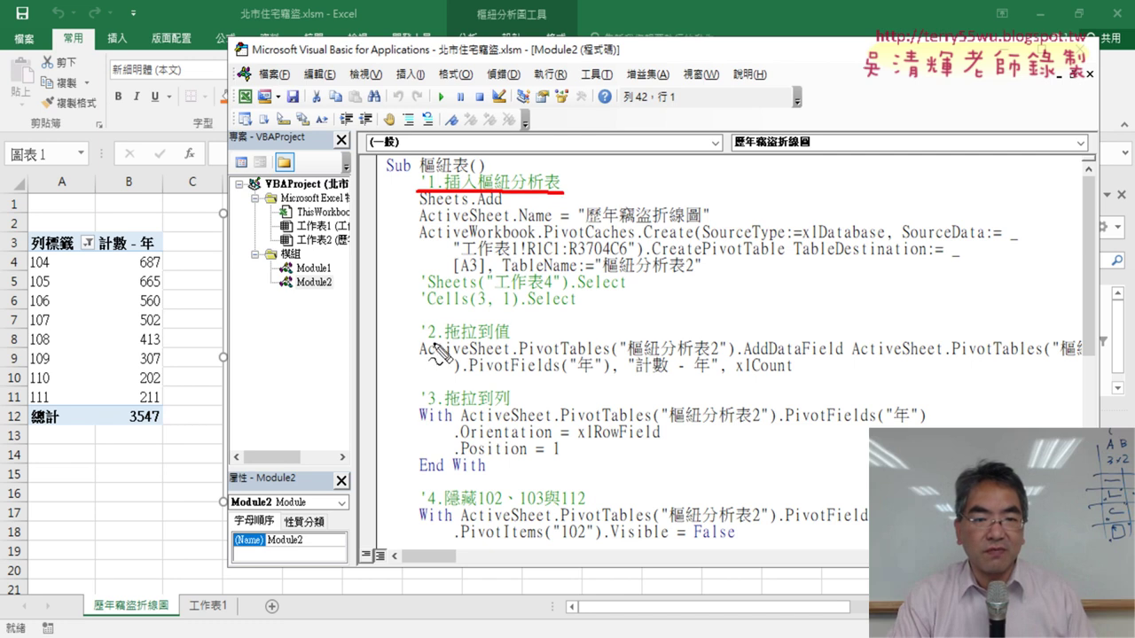
pyautogui.moveTo(420, 341); pyautogui.dragTo(509, 338)
pyautogui.moveTo(419, 412); pyautogui.dragTo(522, 410)
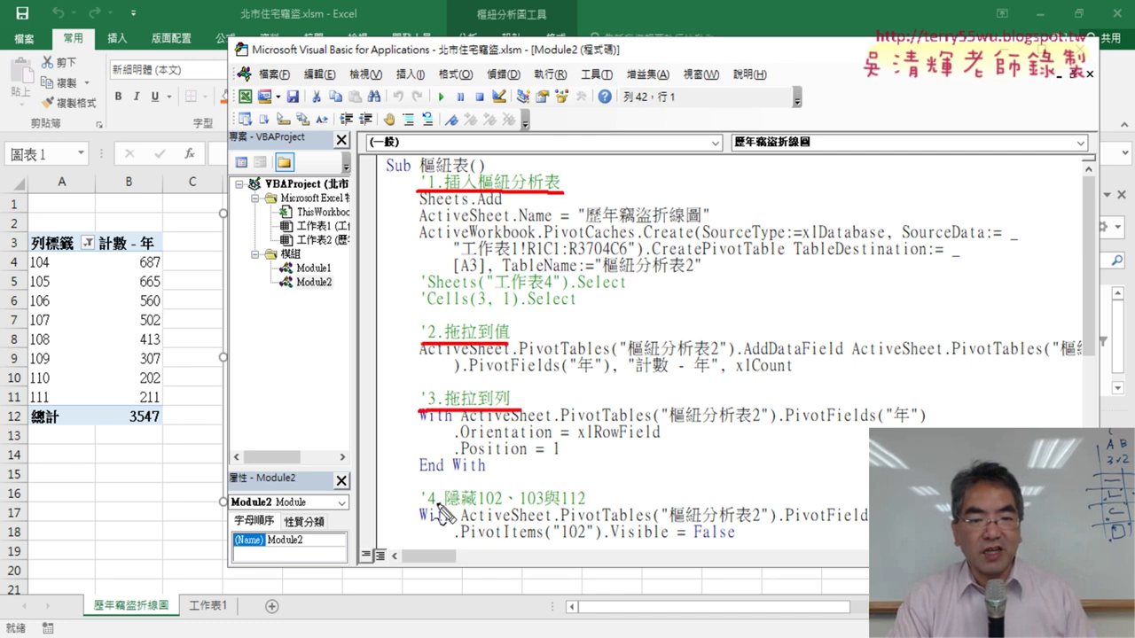
pyautogui.moveTo(424, 509); pyautogui.dragTo(586, 507)
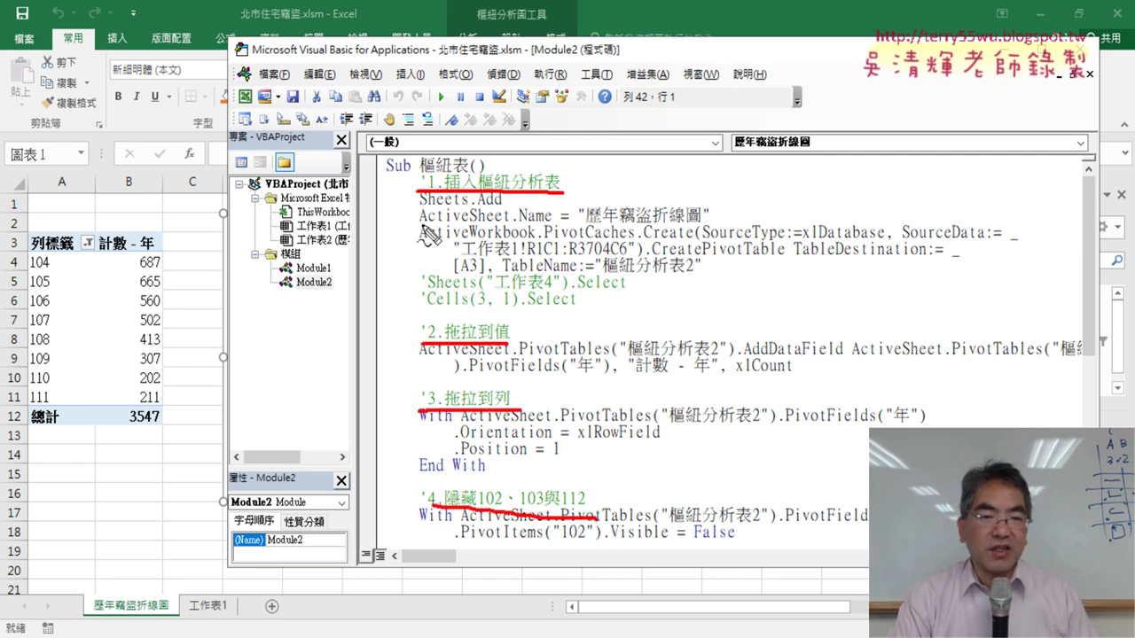
pyautogui.moveTo(165, 627)
pyautogui.mouseDown()
pyautogui.moveTo(84, 612)
pyautogui.moveTo(176, 596)
pyautogui.moveTo(175, 620)
pyautogui.mouseUp()
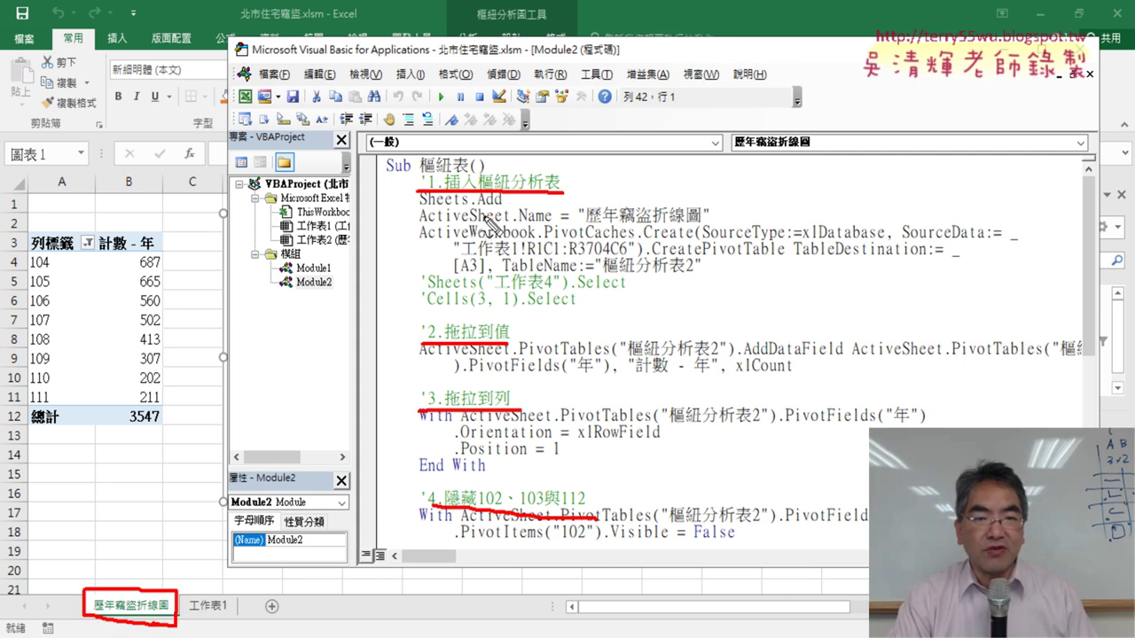
pyautogui.moveTo(410, 217)
pyautogui.mouseDown()
pyautogui.moveTo(409, 229)
pyautogui.moveTo(458, 206)
pyautogui.moveTo(594, 204)
pyautogui.moveTo(709, 225)
pyautogui.mouseUp()
pyautogui.moveTo(434, 229); pyautogui.dragTo(720, 227)
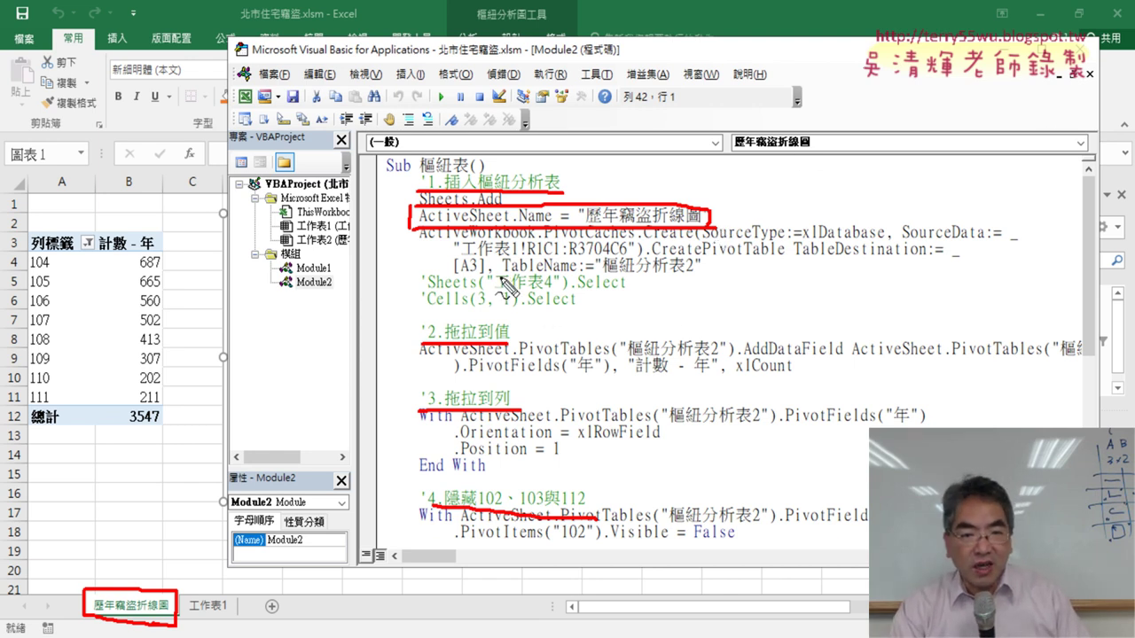
pyautogui.moveTo(468, 252)
pyautogui.mouseDown()
pyautogui.moveTo(472, 277)
pyautogui.moveTo(493, 279)
pyautogui.mouseUp()
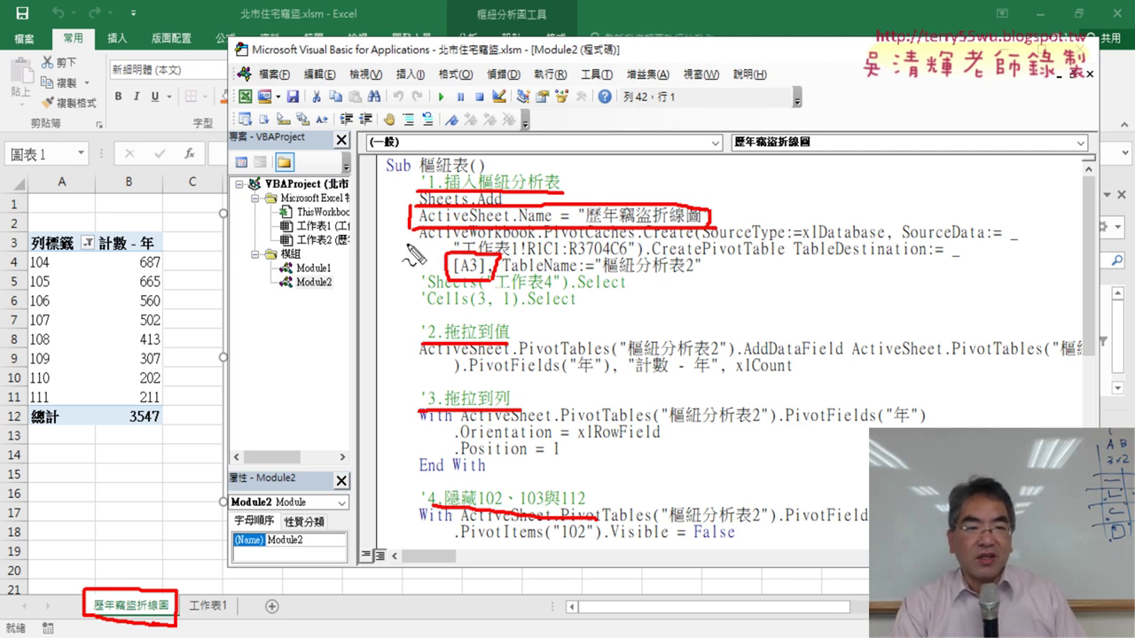
# - Outline the pivot table's edges and its 總計 row on the sheet, then clear the annotations
pyautogui.moveTo(25, 235); pyautogui.dragTo(25, 424)
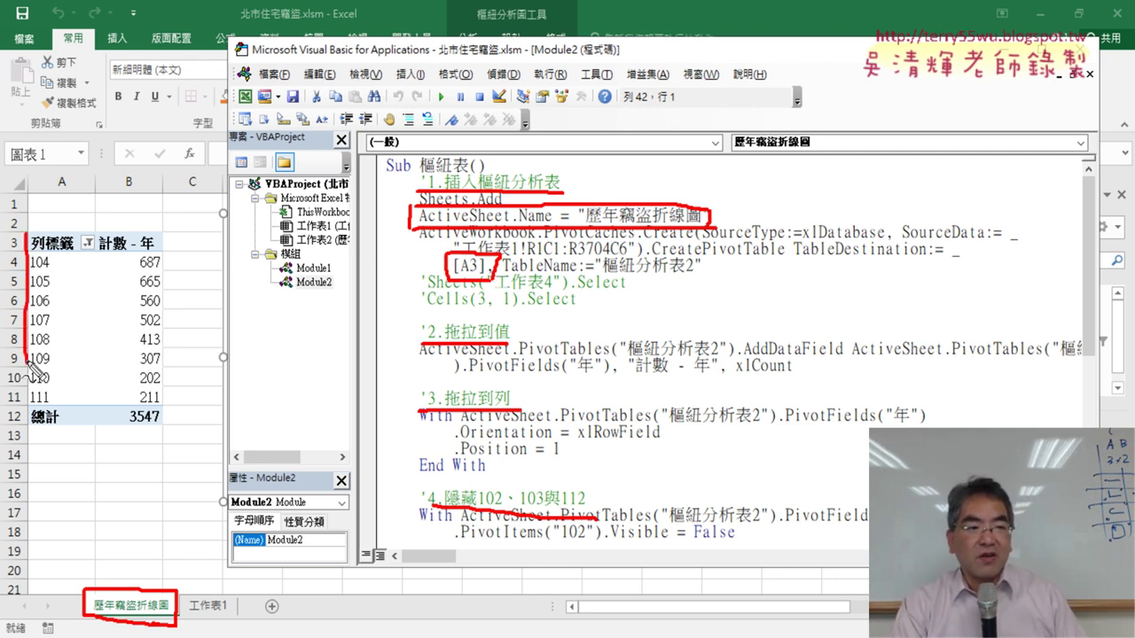
pyautogui.moveTo(39, 236)
pyautogui.mouseDown()
pyautogui.moveTo(167, 239)
pyautogui.moveTo(168, 428)
pyautogui.mouseUp()
pyautogui.moveTo(41, 427); pyautogui.dragTo(159, 427)
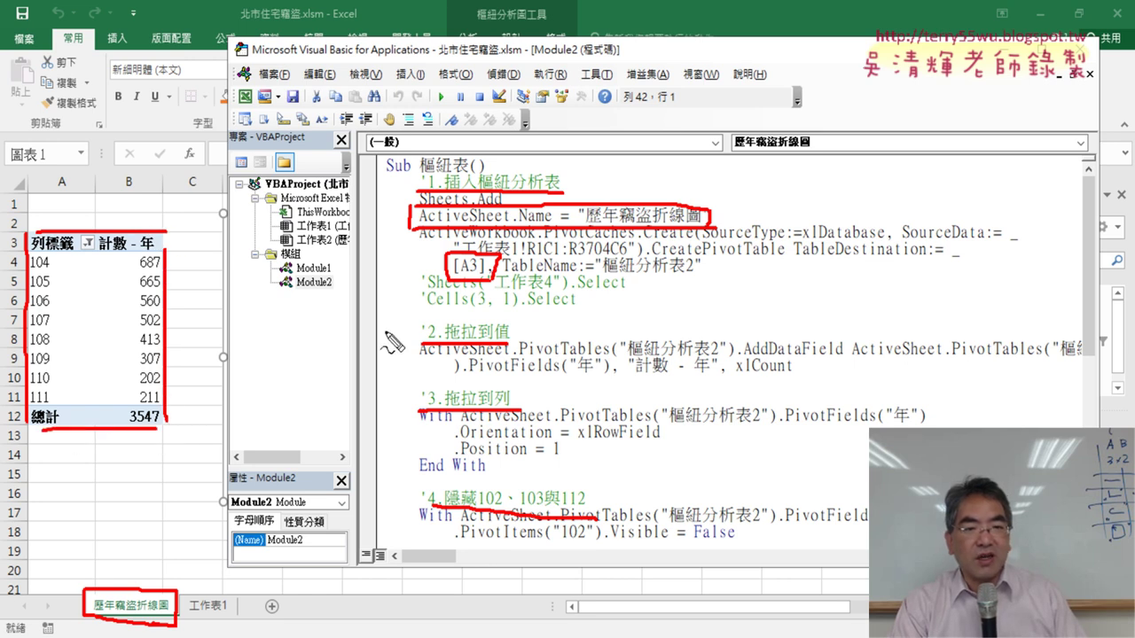
pyautogui.moveTo(26, 266)
pyautogui.mouseDown()
pyautogui.moveTo(25, 227)
pyautogui.moveTo(71, 226)
pyautogui.moveTo(104, 238)
pyautogui.moveTo(96, 252)
pyautogui.mouseUp()
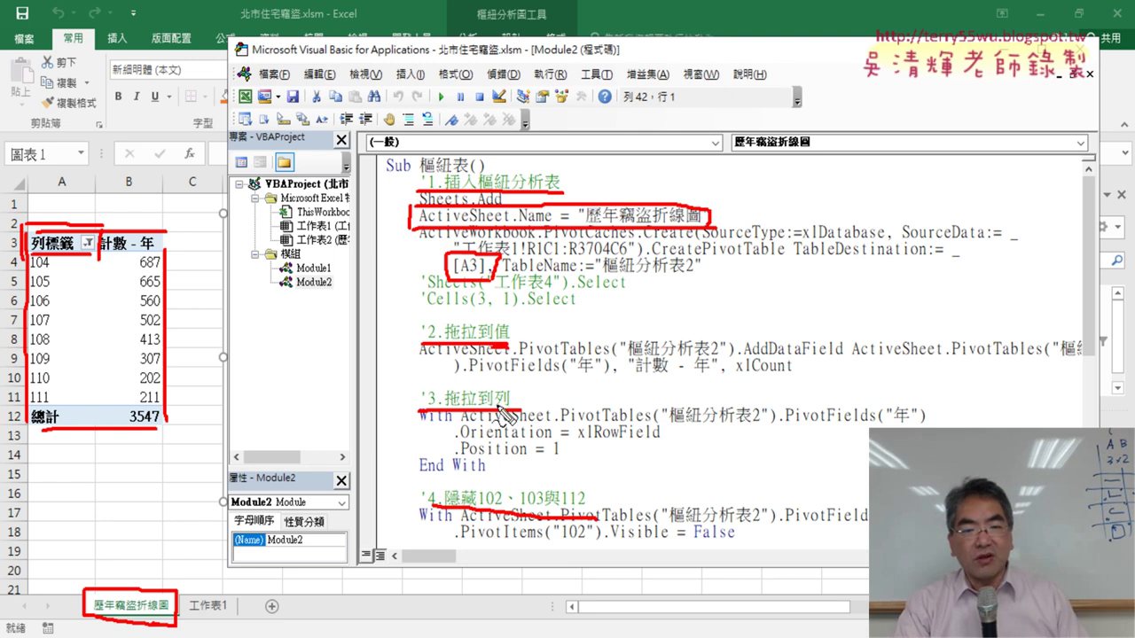
pyautogui.press('Escape')
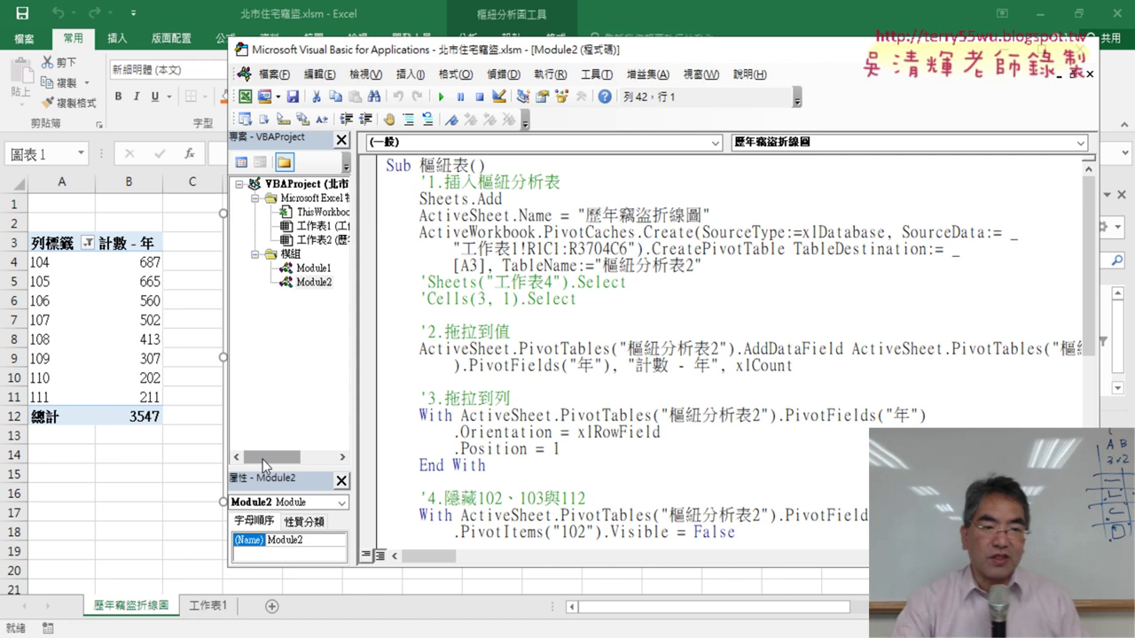
# - Scroll through the Sub 樞紐圖() code in the VBA editor, then return to the line-chart worksheet
pyautogui.click(119, 322)
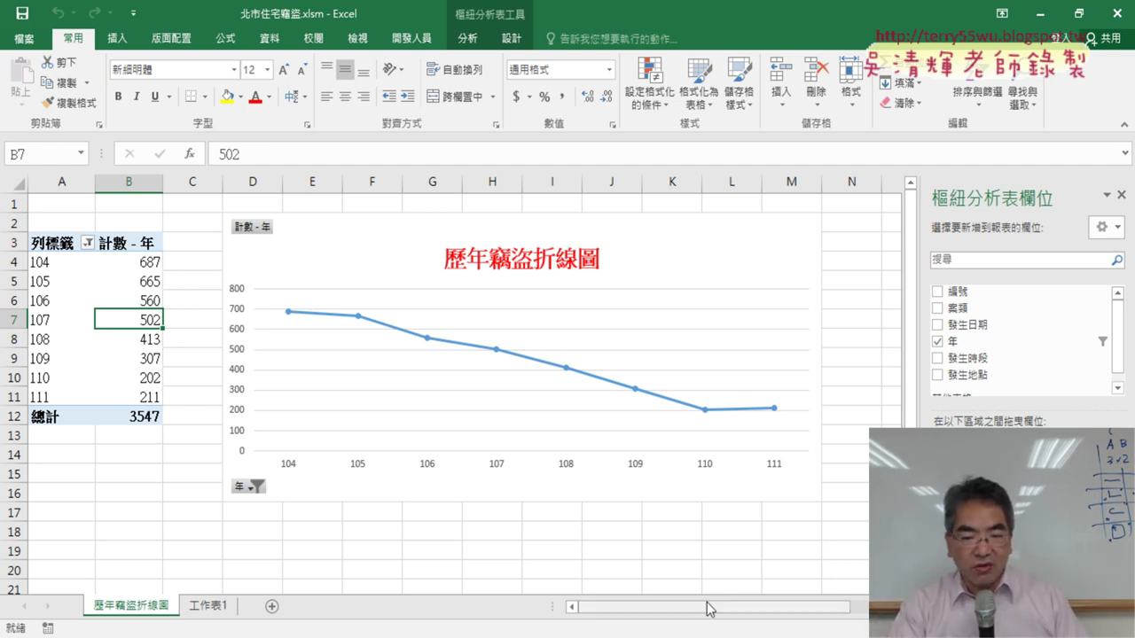
pyautogui.hotkey('alt', 'F11')
pyautogui.scroll(-1, 648, 433)
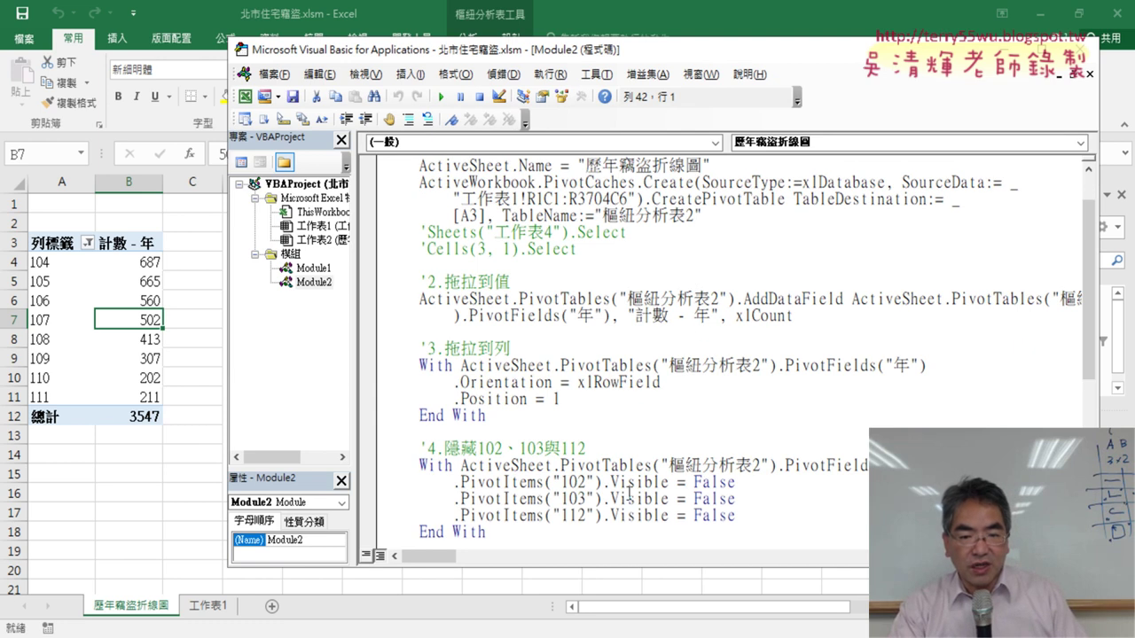
pyautogui.scroll(-1, 683, 474)
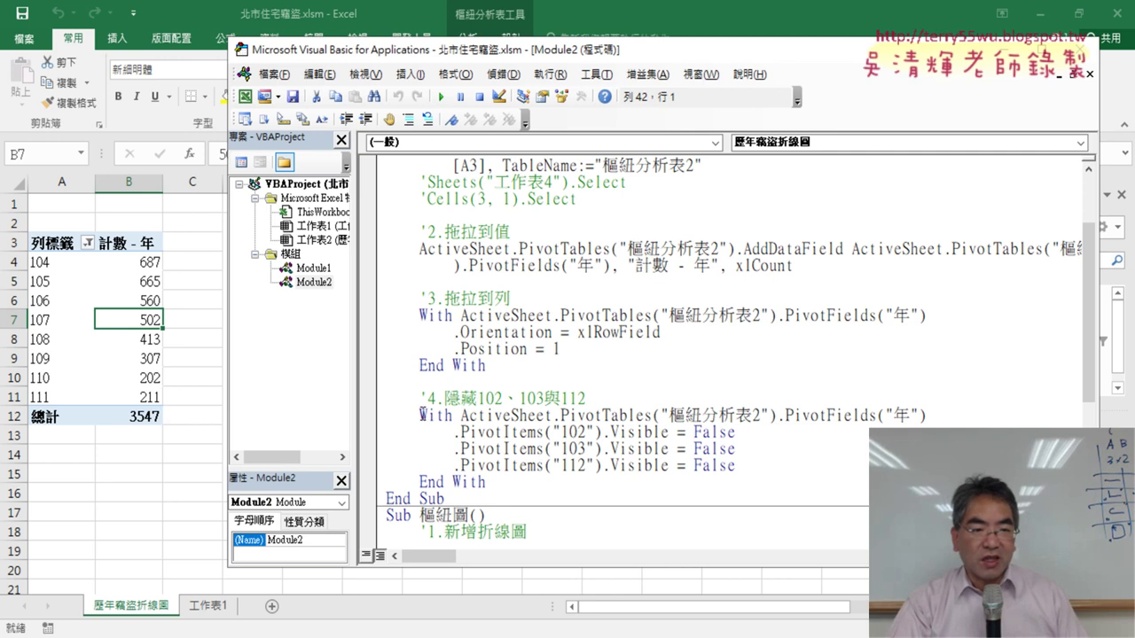
pyautogui.scroll(-3, 585, 424)
pyautogui.scroll(-1, 585, 424)
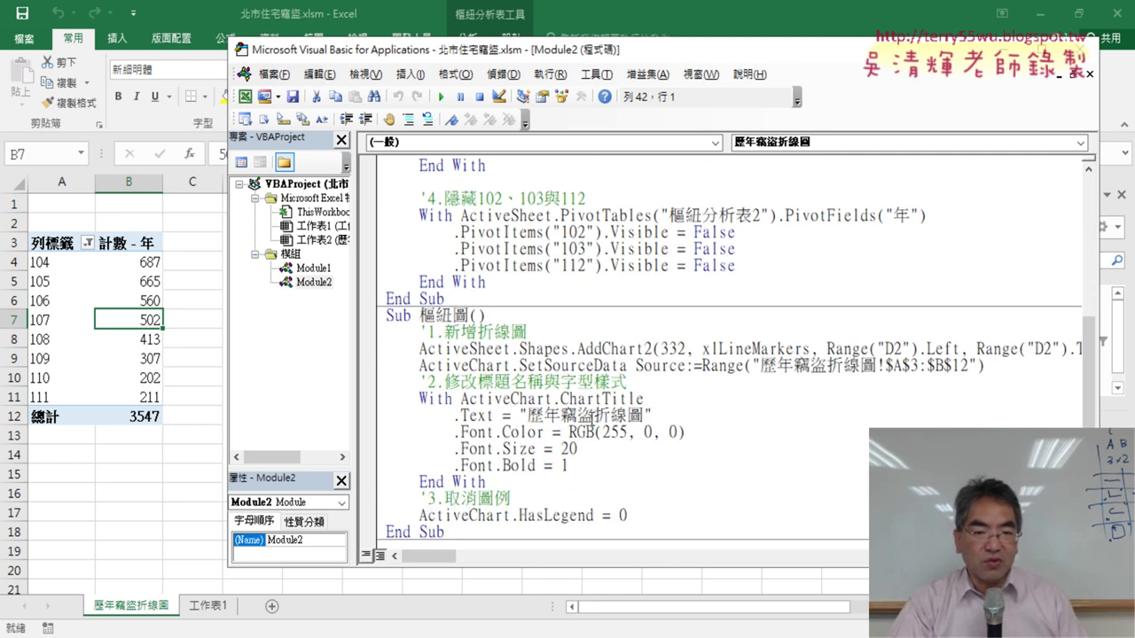
pyautogui.click(175, 449)
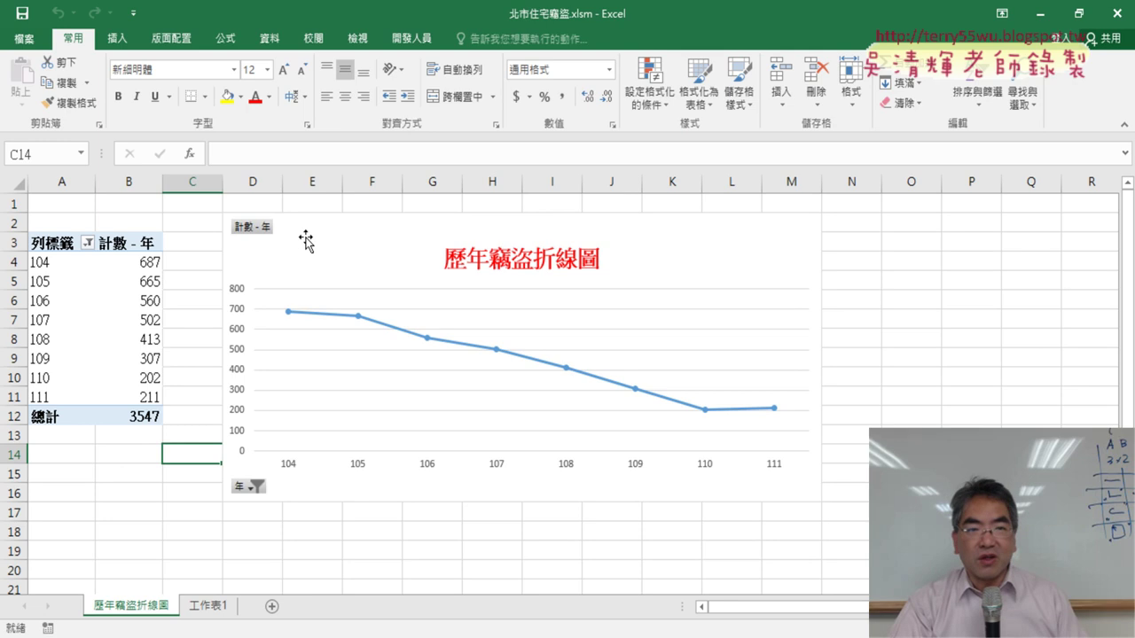
# - Delete the existing macro-made line chart from the sheet
pyautogui.click(107, 297)
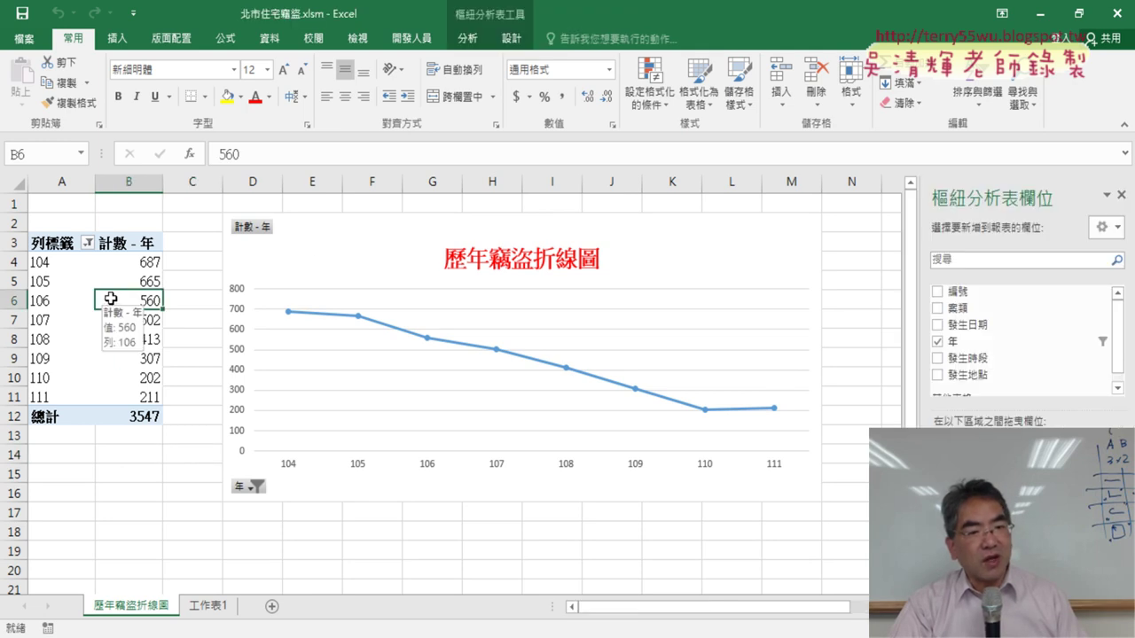
pyautogui.click(435, 227)
pyautogui.press('Delete')
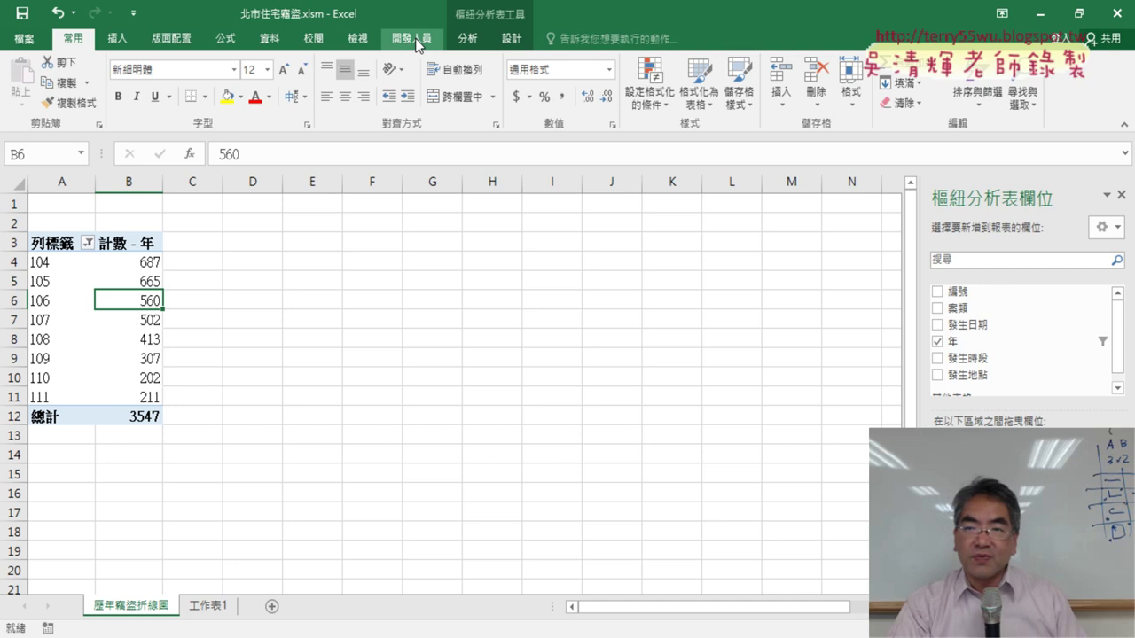
# - Insert a Line with Markers pivot chart from the yearly pivot table
pyautogui.click(467, 38)
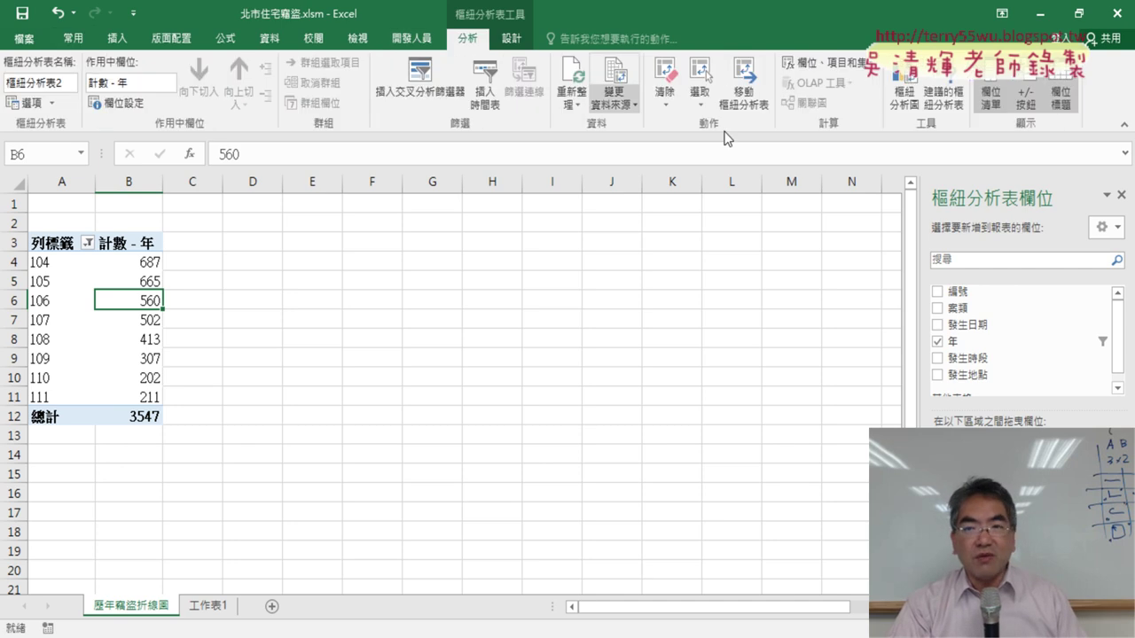
pyautogui.click(918, 113)
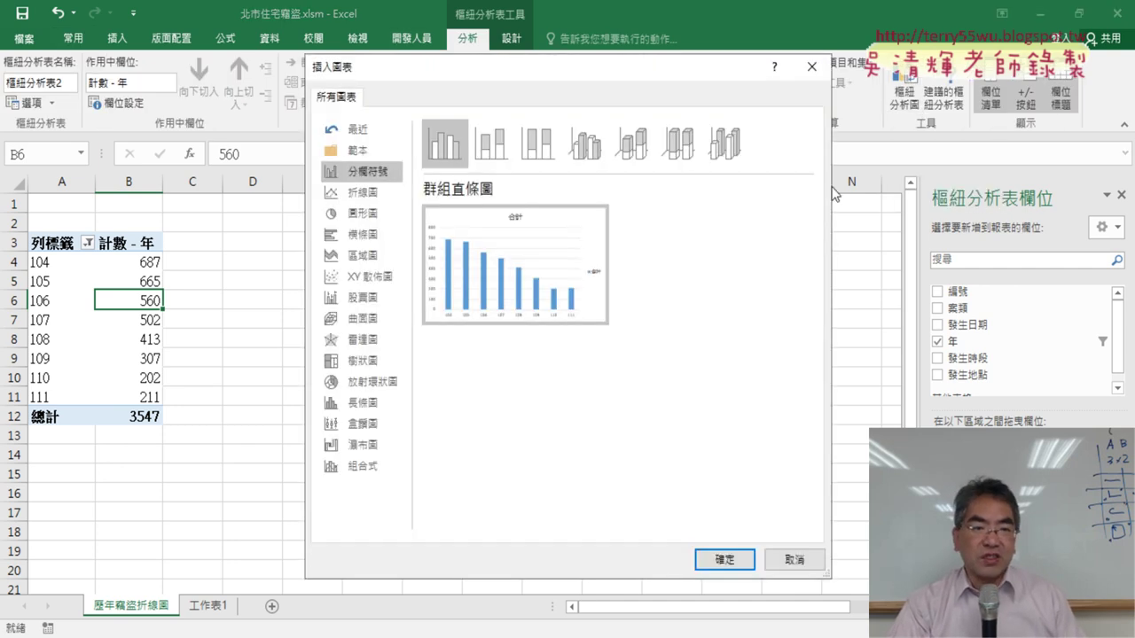
pyautogui.click(357, 193)
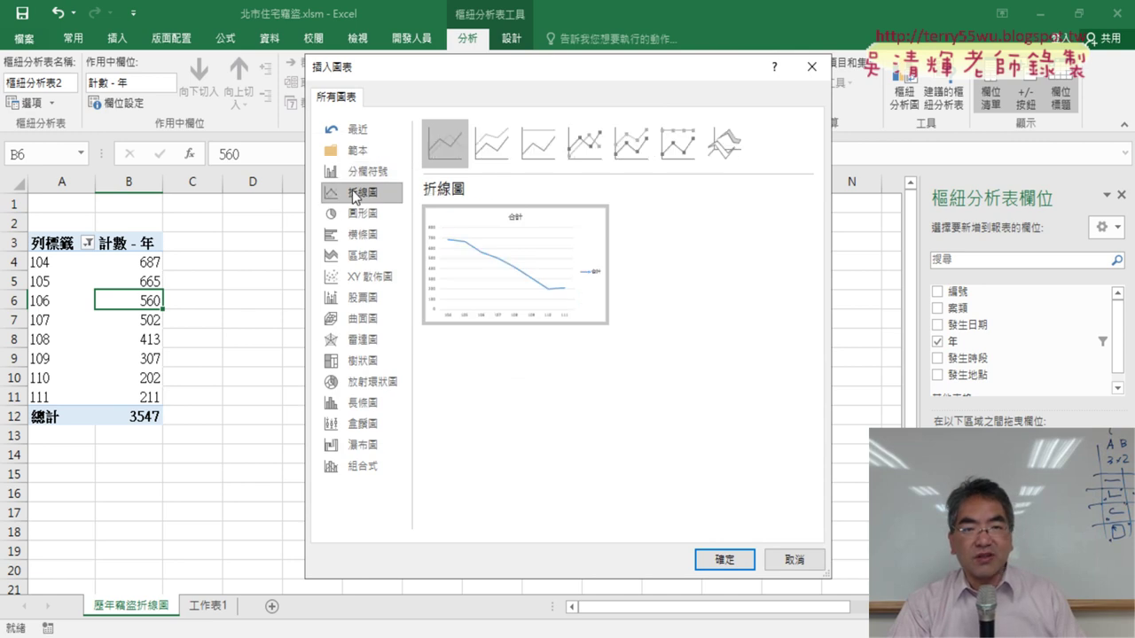
pyautogui.click(582, 149)
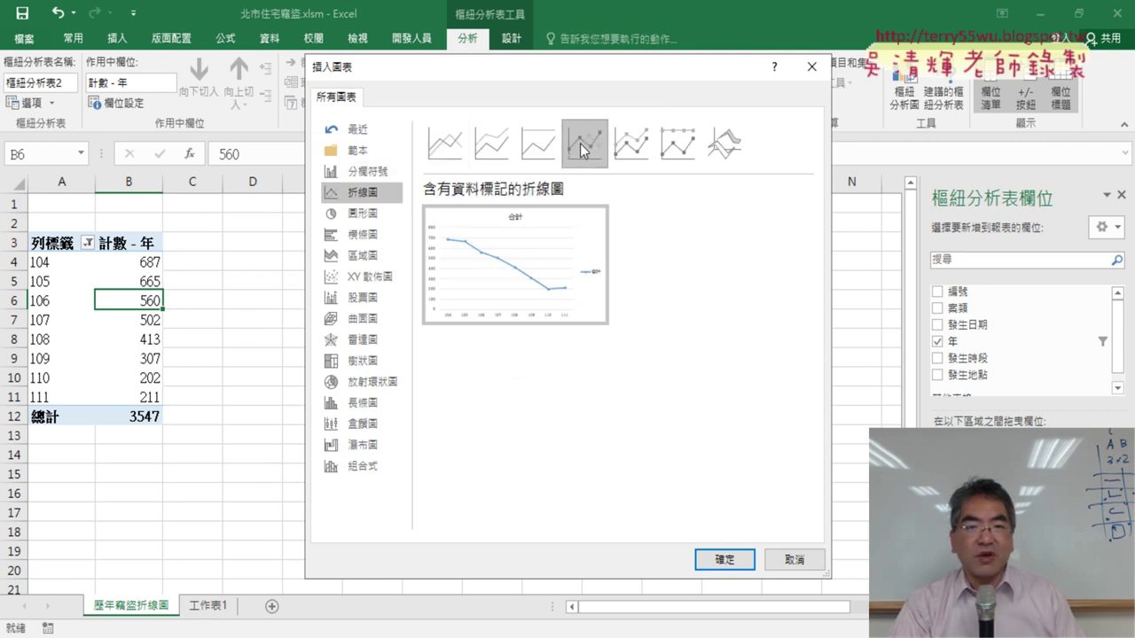
pyautogui.click(726, 560)
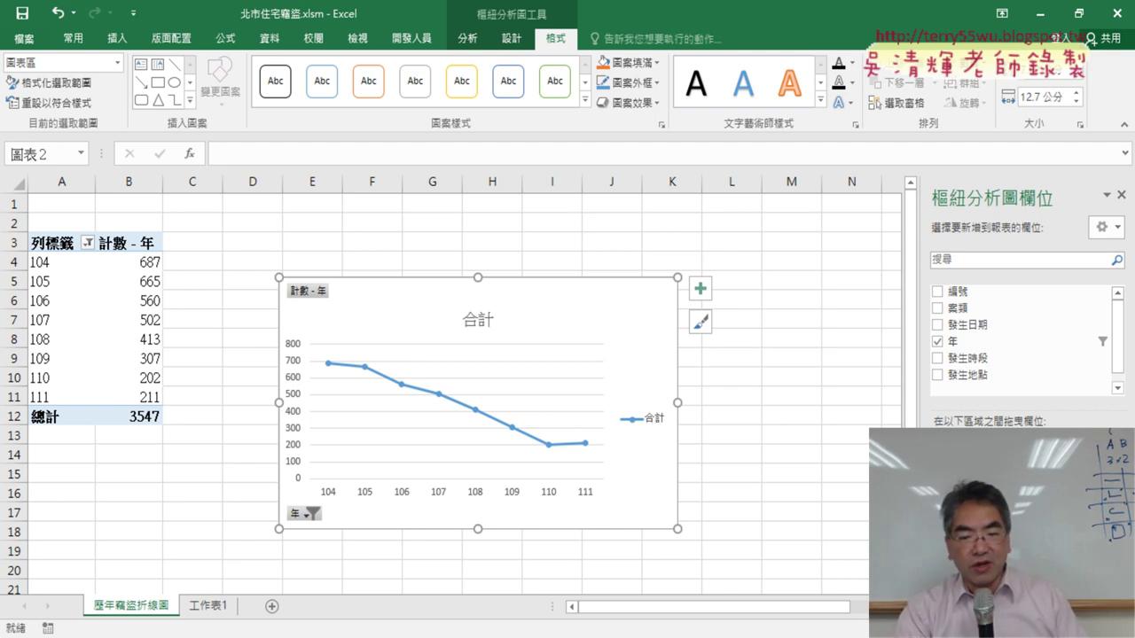
# - Open the 樞紐圖 code and select its AddChart2 and SetSourceData lines
pyautogui.hotkey('alt', 'F11')
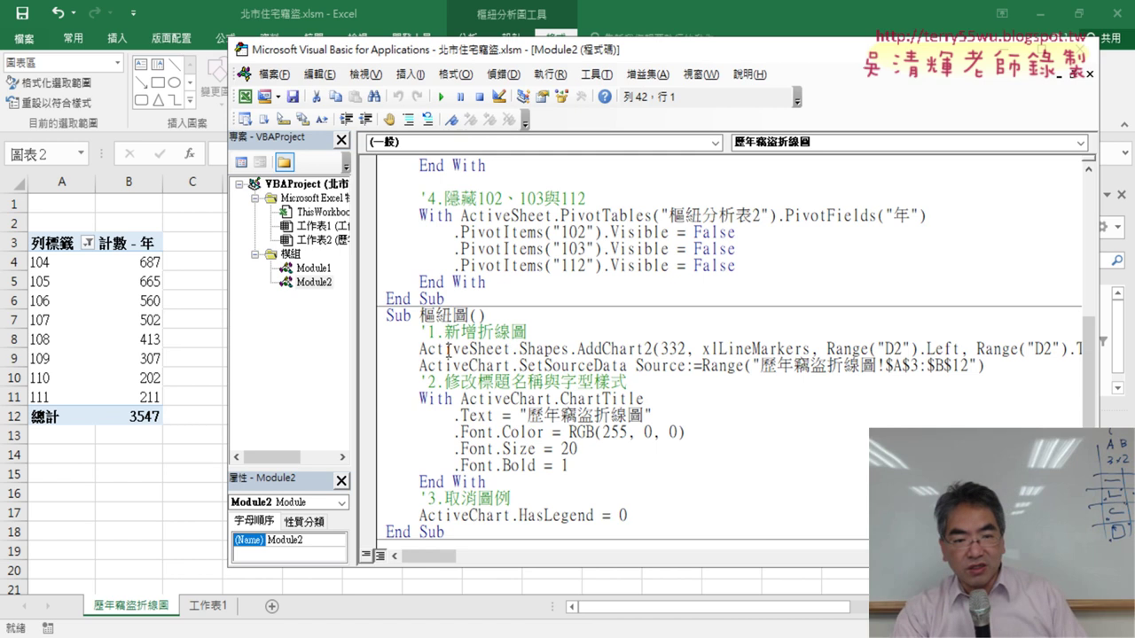
pyautogui.scroll(-1, 467, 346)
pyautogui.moveTo(374, 301); pyautogui.dragTo(370, 321)
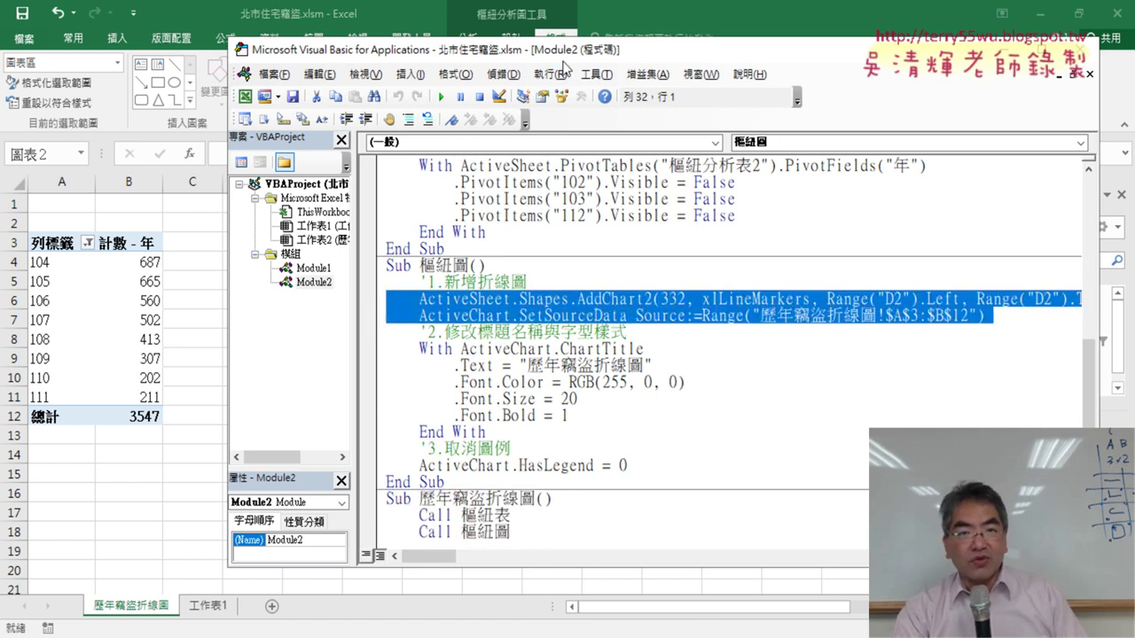
pyautogui.moveTo(565, 53); pyautogui.dragTo(376, 39)
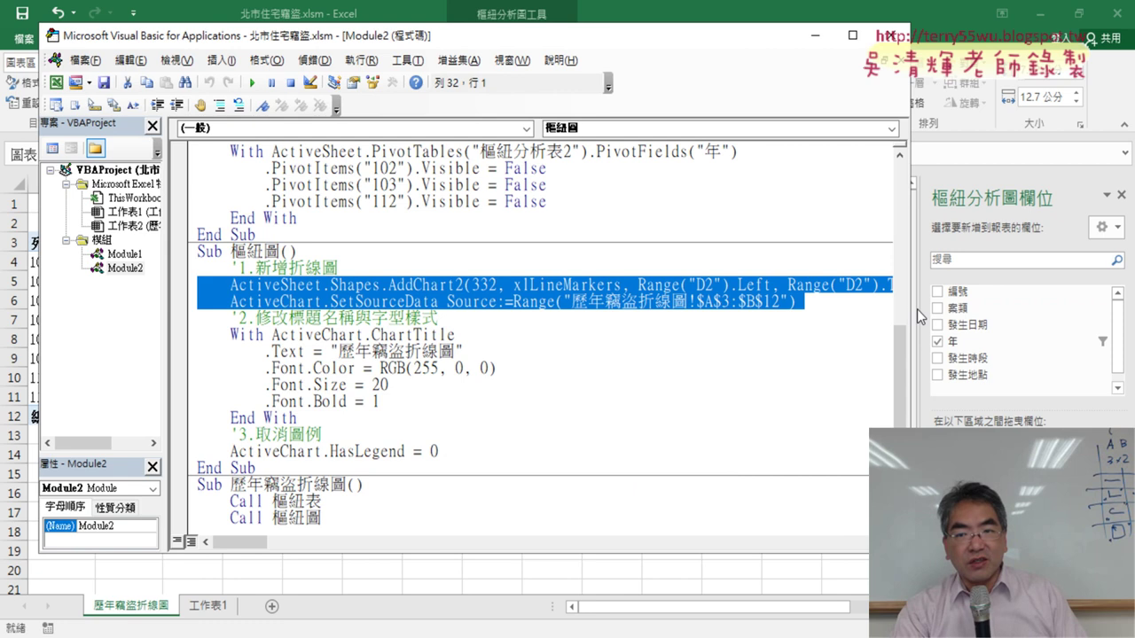
pyautogui.click(917, 309)
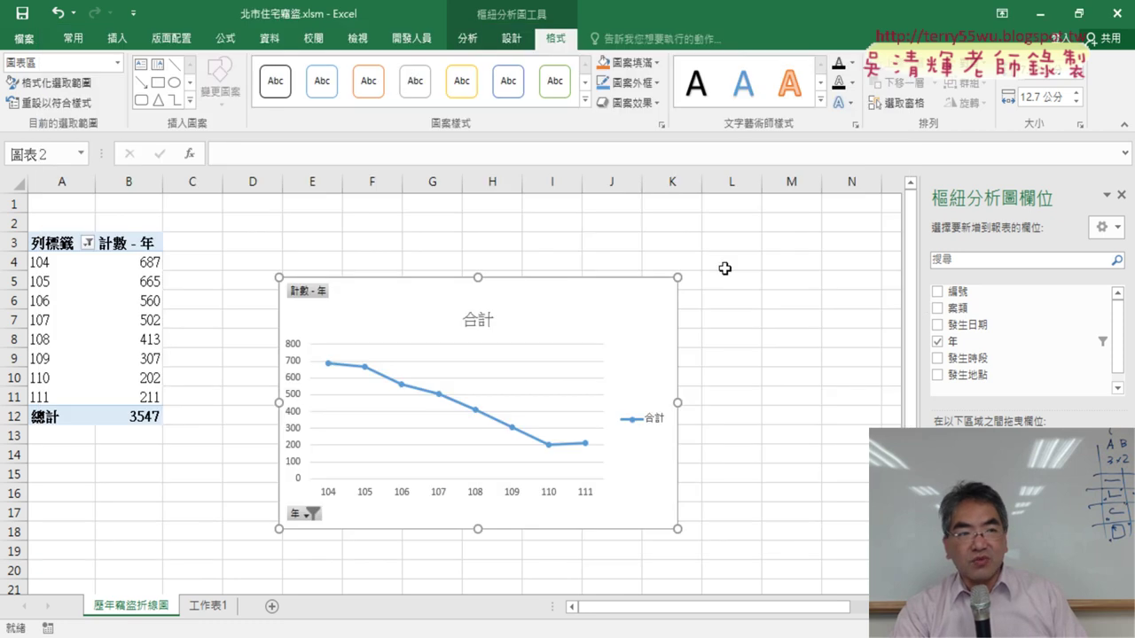
pyautogui.hotkey('alt', 'F11')
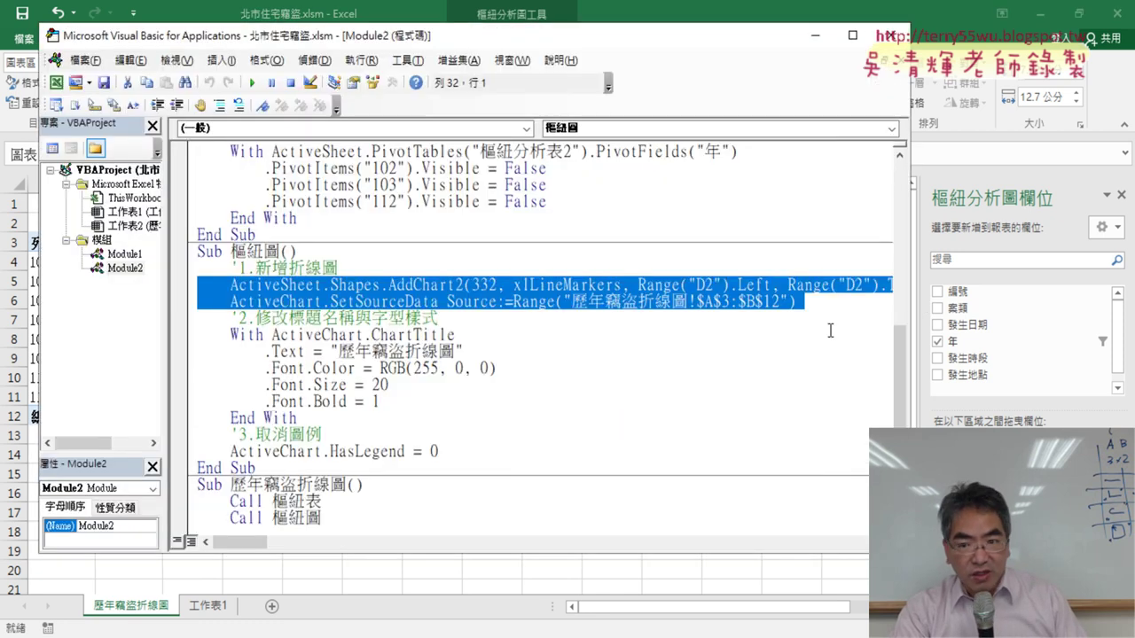
# - Highlight the AddChart2 arguments 332, xlLineMarkers and the D2-based position beside the chart
pyautogui.moveTo(910, 346); pyautogui.dragTo(1106, 357)
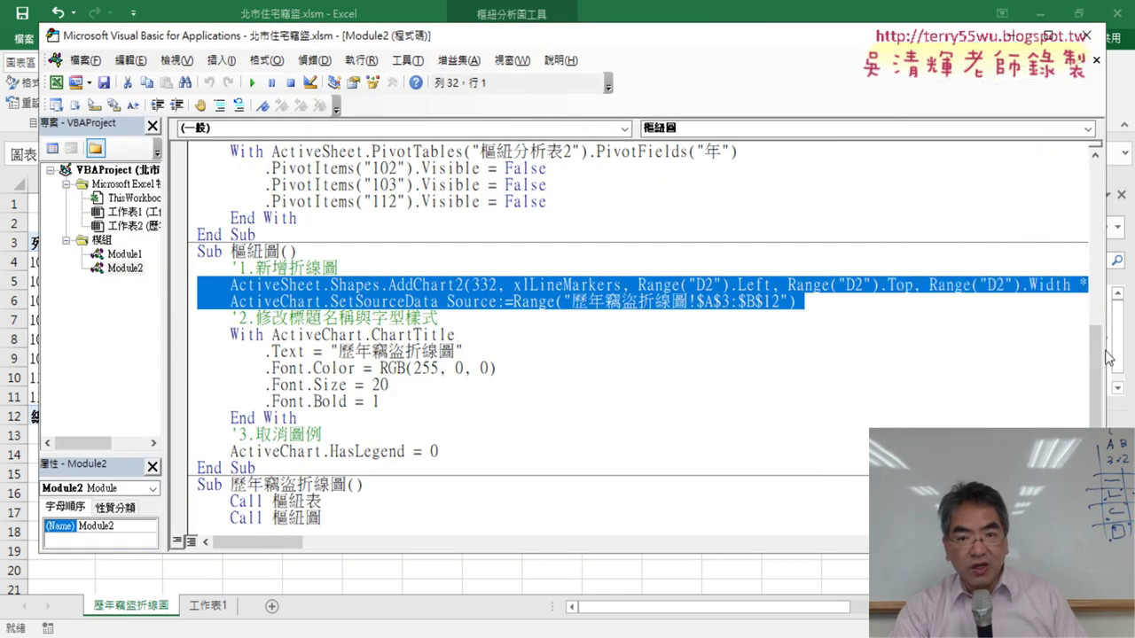
pyautogui.moveTo(261, 543); pyautogui.dragTo(284, 549)
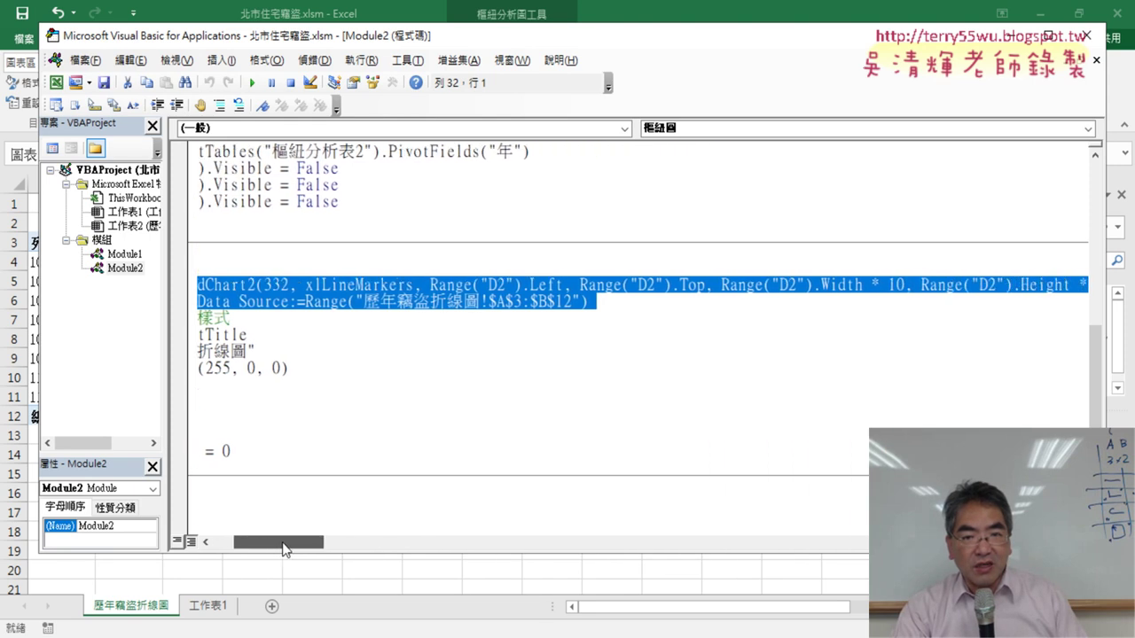
pyautogui.click(482, 422)
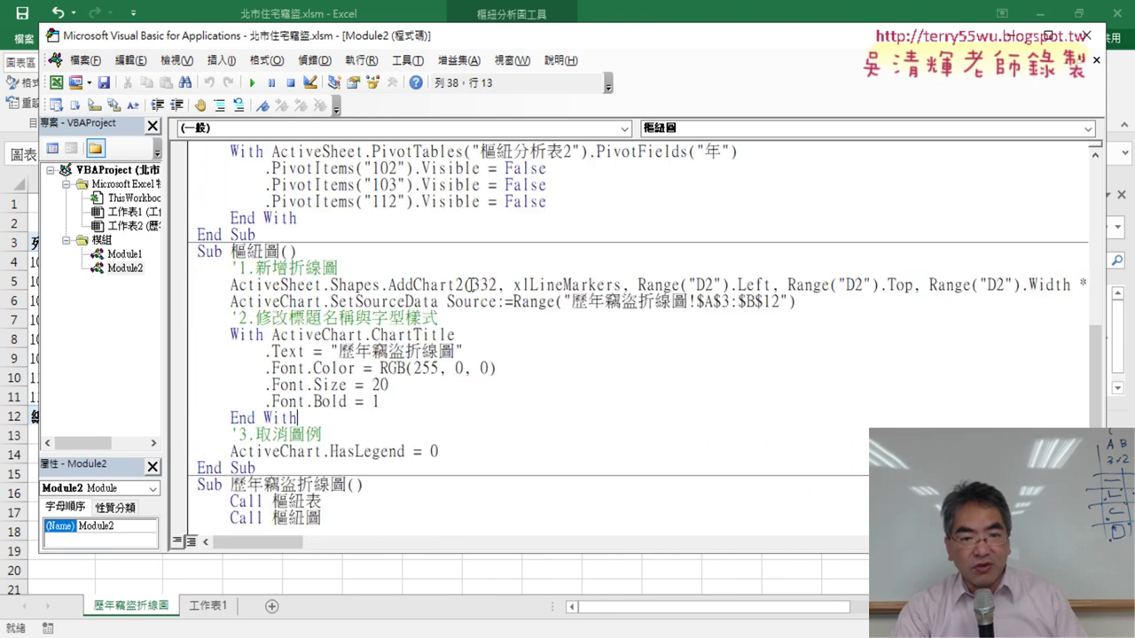
pyautogui.moveTo(472, 285); pyautogui.dragTo(623, 284)
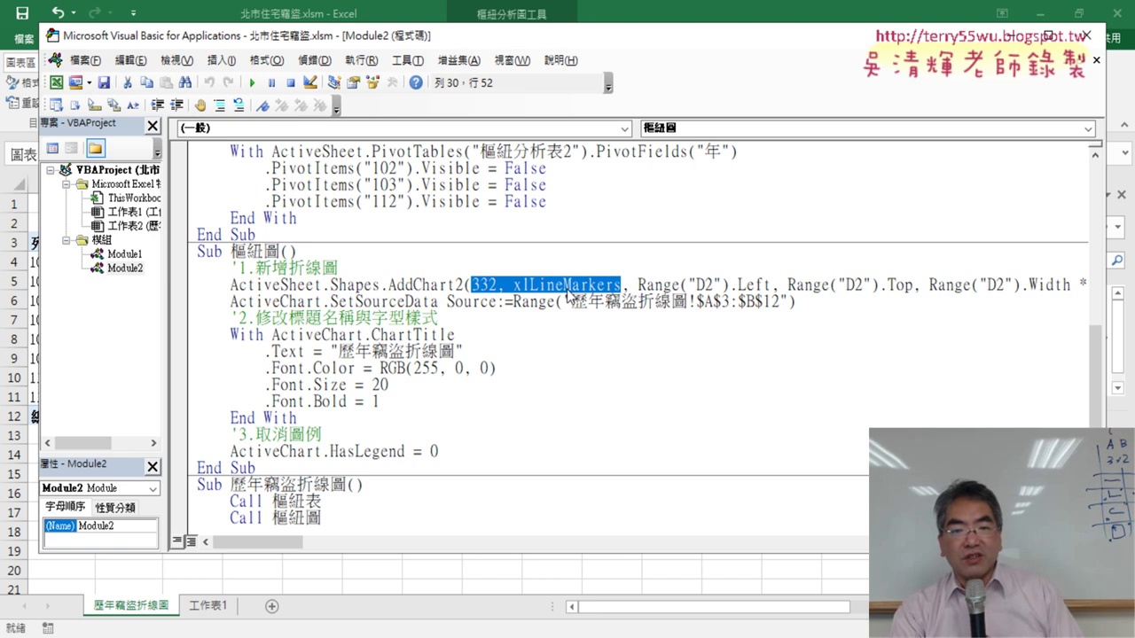
pyautogui.moveTo(638, 285); pyautogui.dragTo(913, 288)
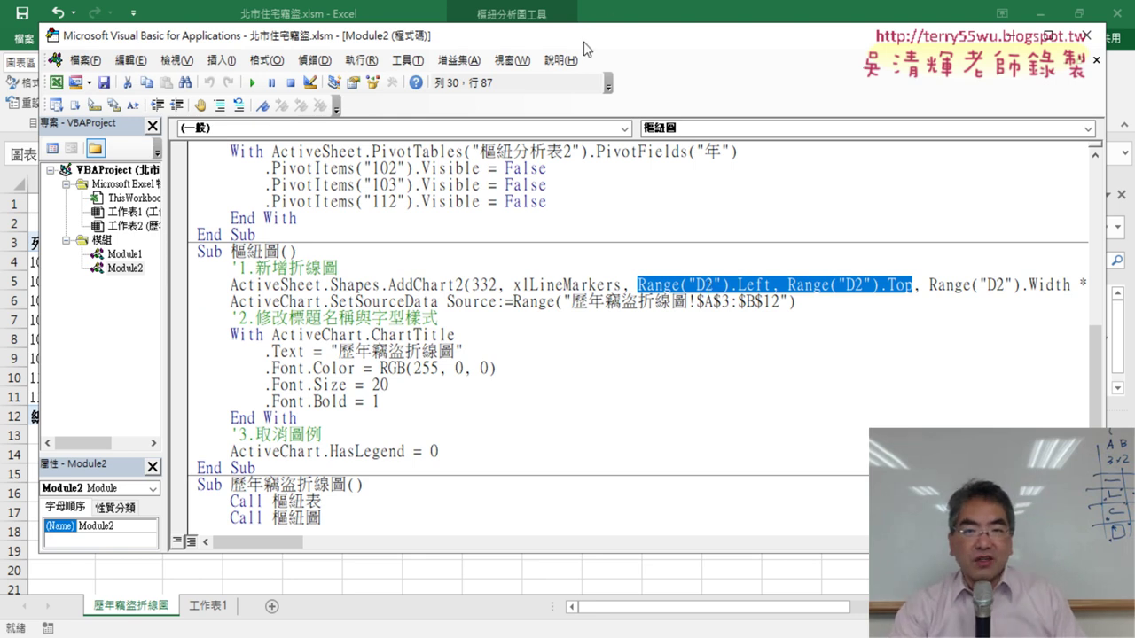
pyautogui.moveTo(584, 42); pyautogui.dragTo(868, 67)
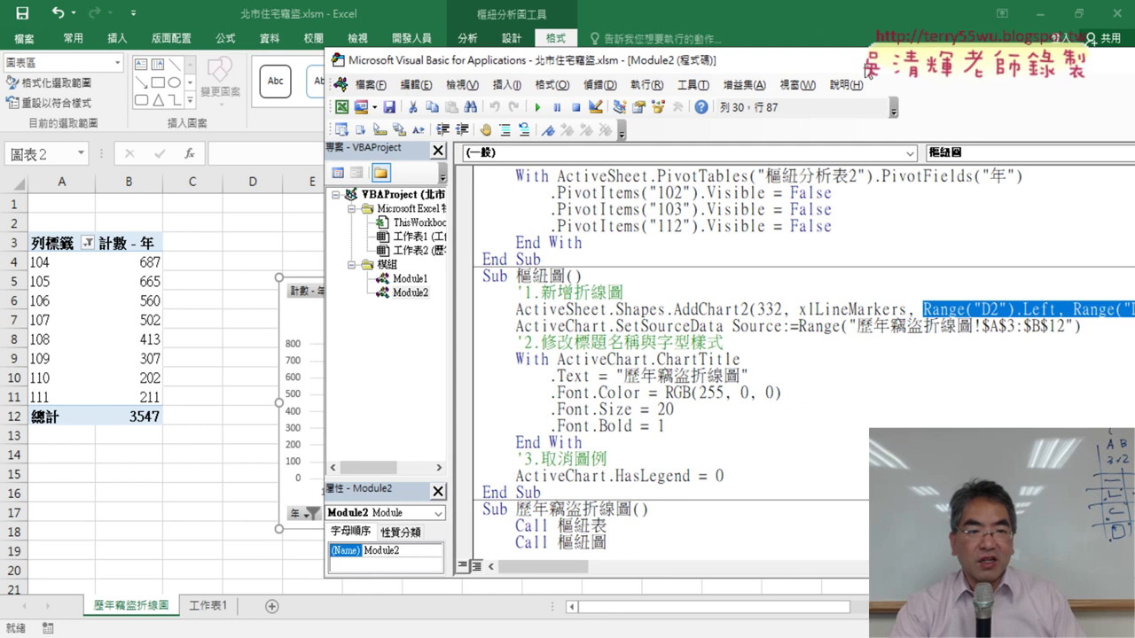
# - Run the 樞紐圖 macro to build the red-titled pivot line chart at D2
pyautogui.click(722, 343)
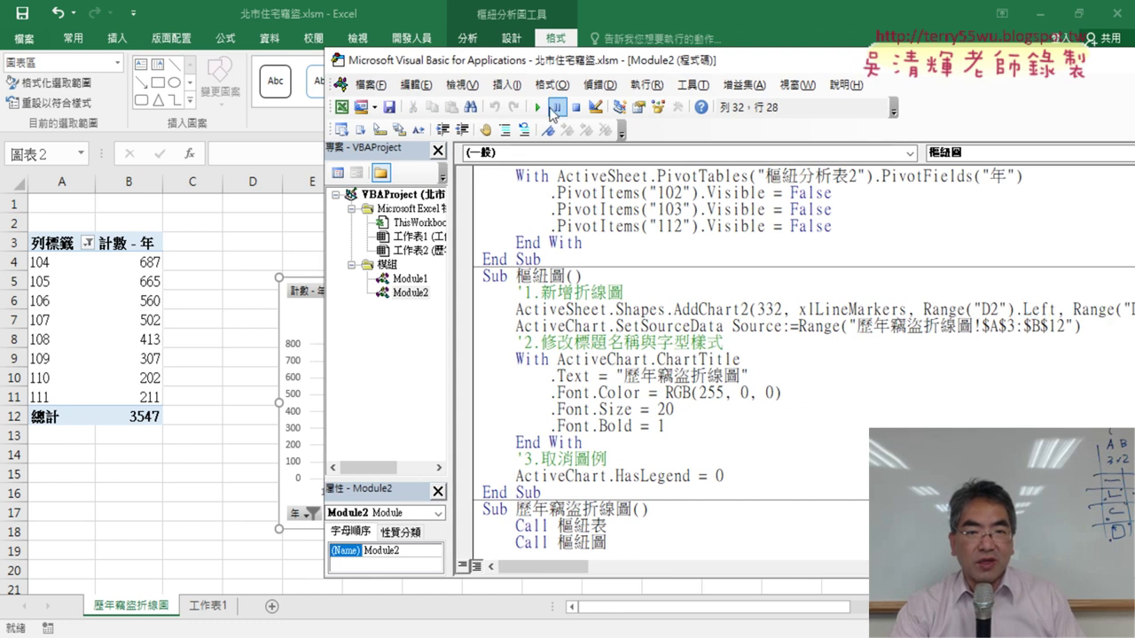
pyautogui.click(538, 108)
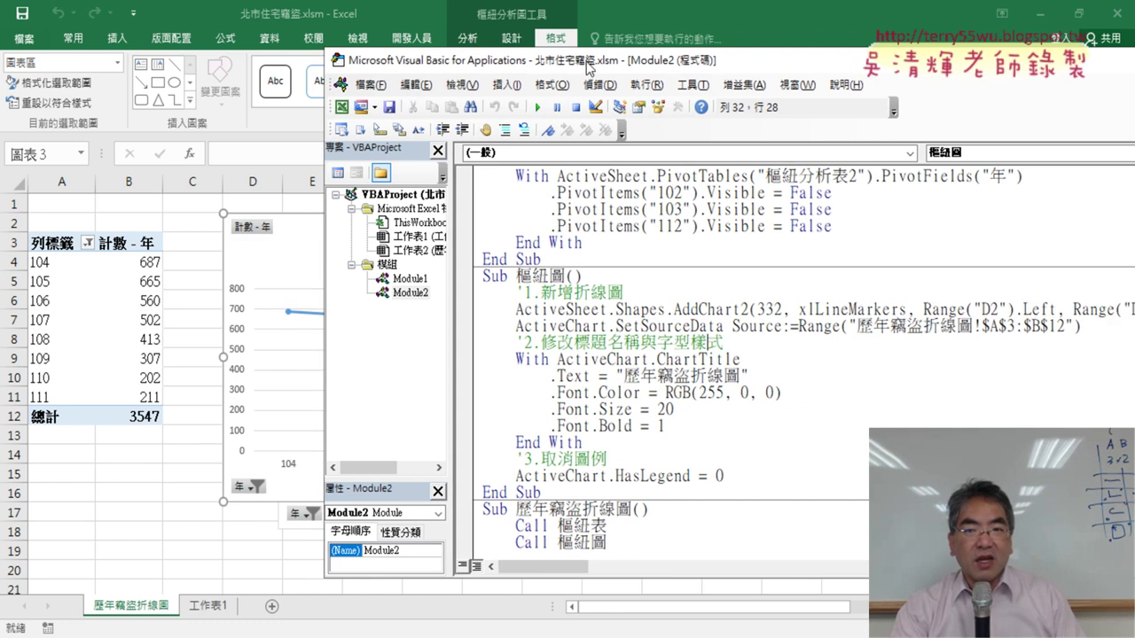
pyautogui.moveTo(587, 65); pyautogui.dragTo(657, 67)
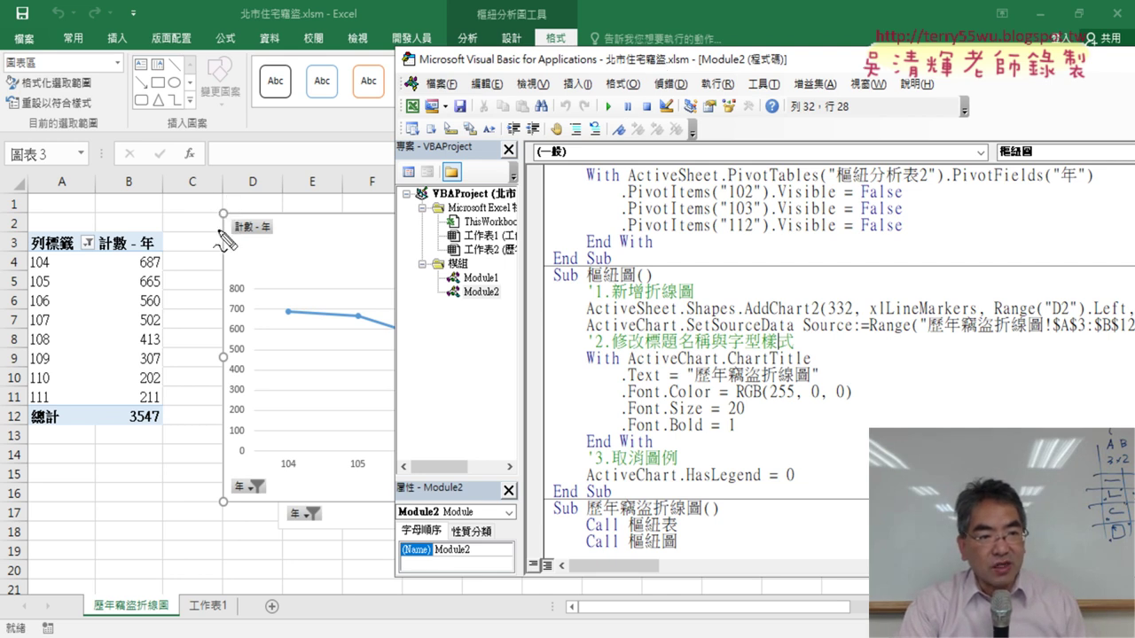
# - Mark the chart's left and top edges against the Range("D2").Left code, then reveal the chart
pyautogui.moveTo(222, 204); pyautogui.dragTo(223, 259)
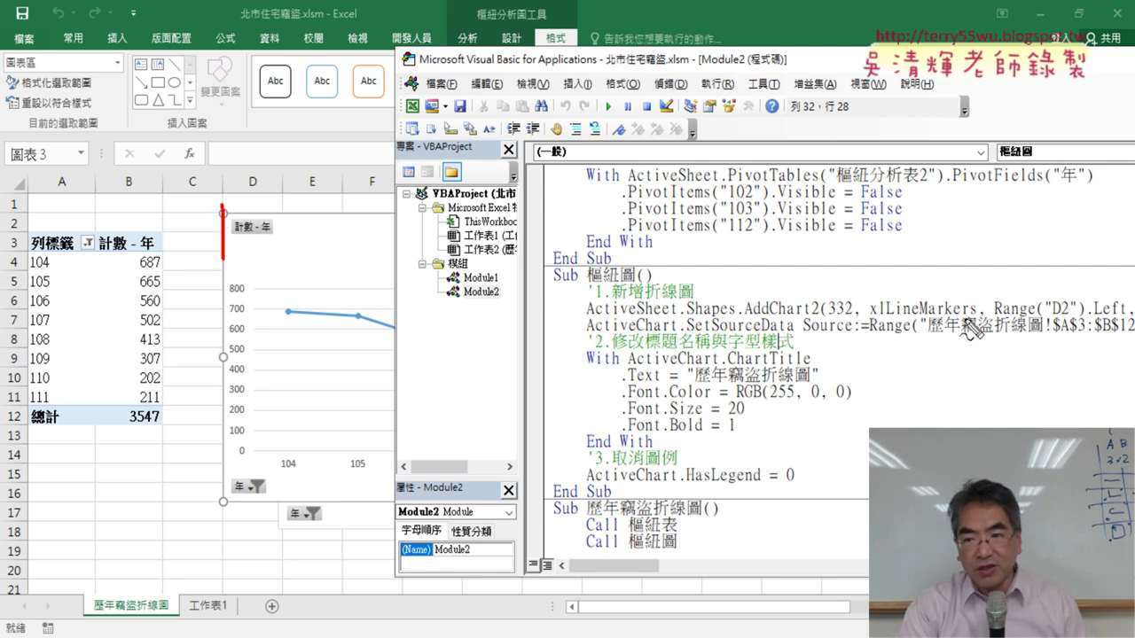
pyautogui.moveTo(1130, 312); pyautogui.dragTo(1026, 307)
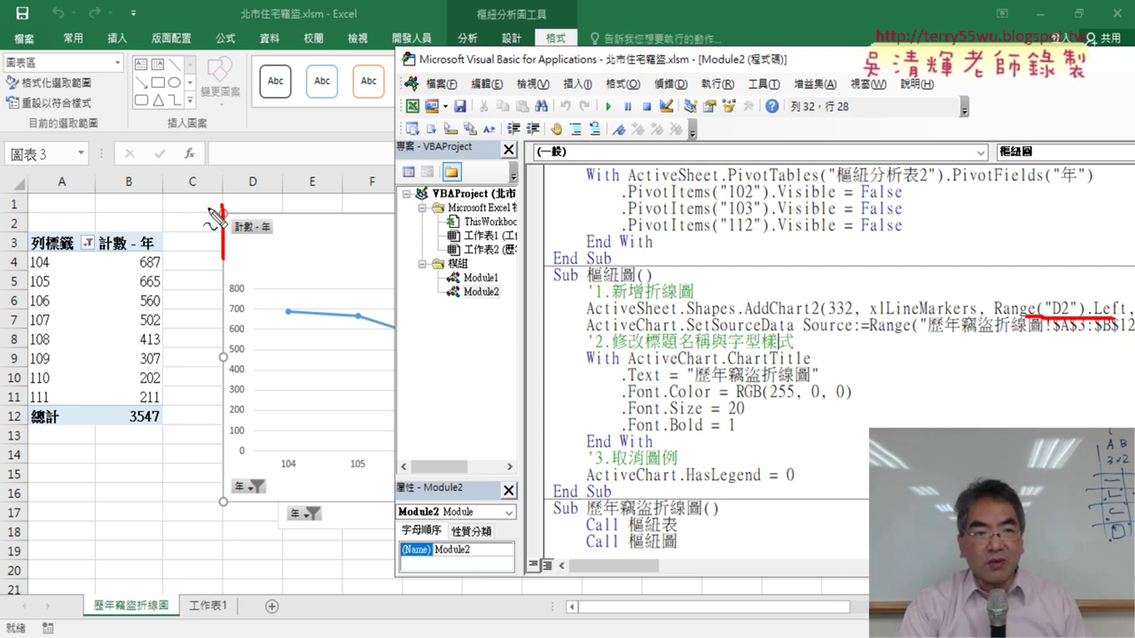
pyautogui.moveTo(213, 211); pyautogui.dragTo(288, 211)
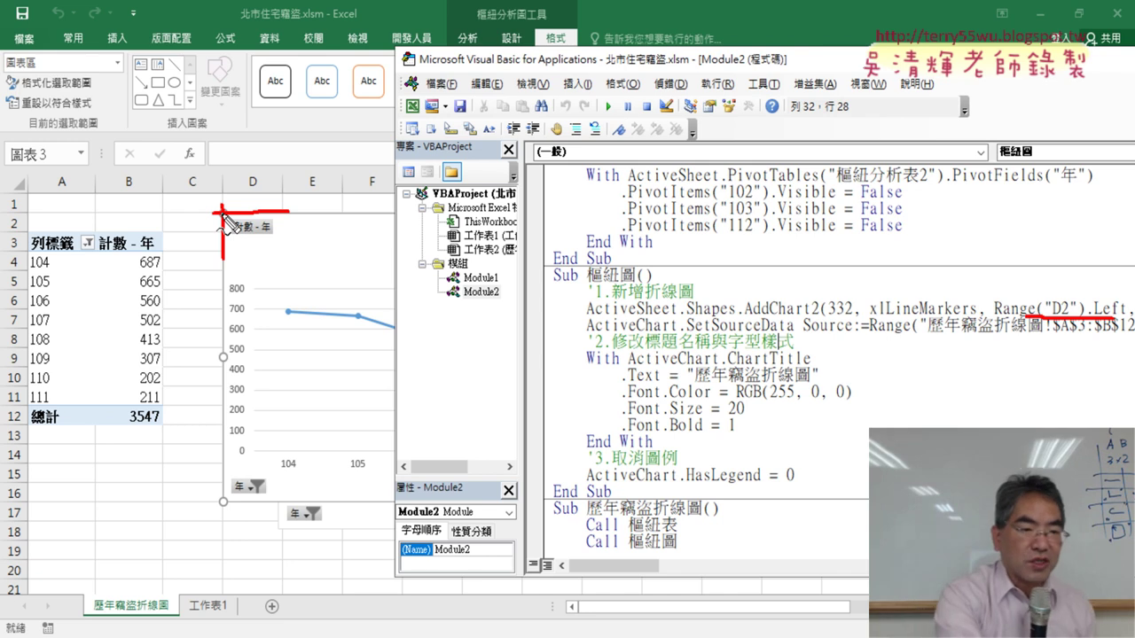
pyautogui.press('Escape')
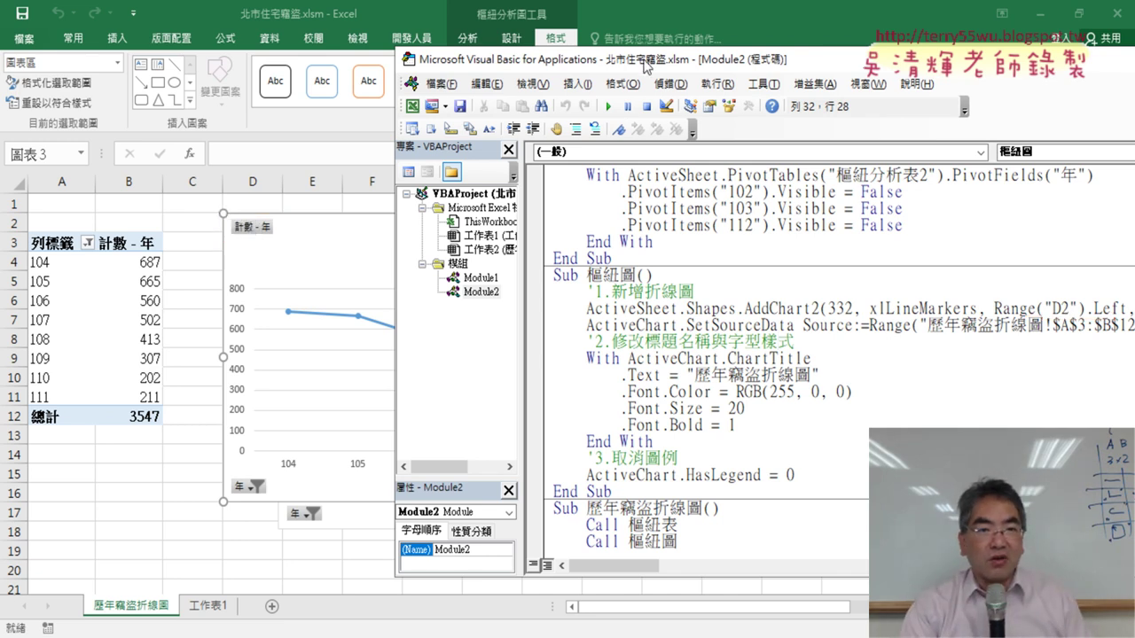
pyautogui.moveTo(645, 64); pyautogui.dragTo(248, 280)
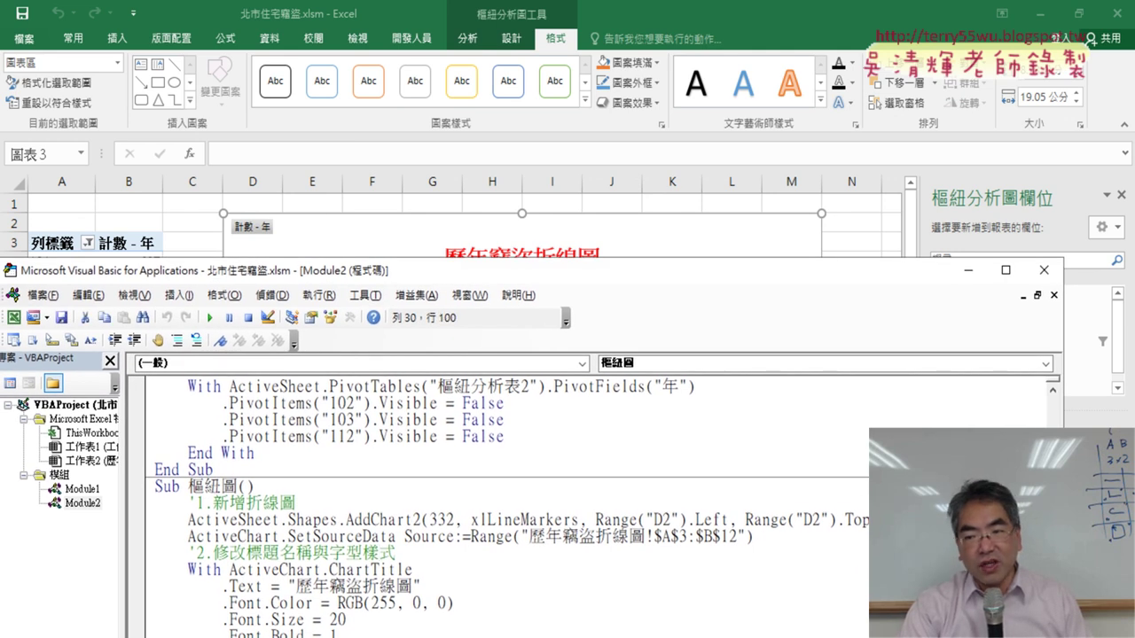
pyautogui.moveTo(1062, 354); pyautogui.dragTo(1096, 354)
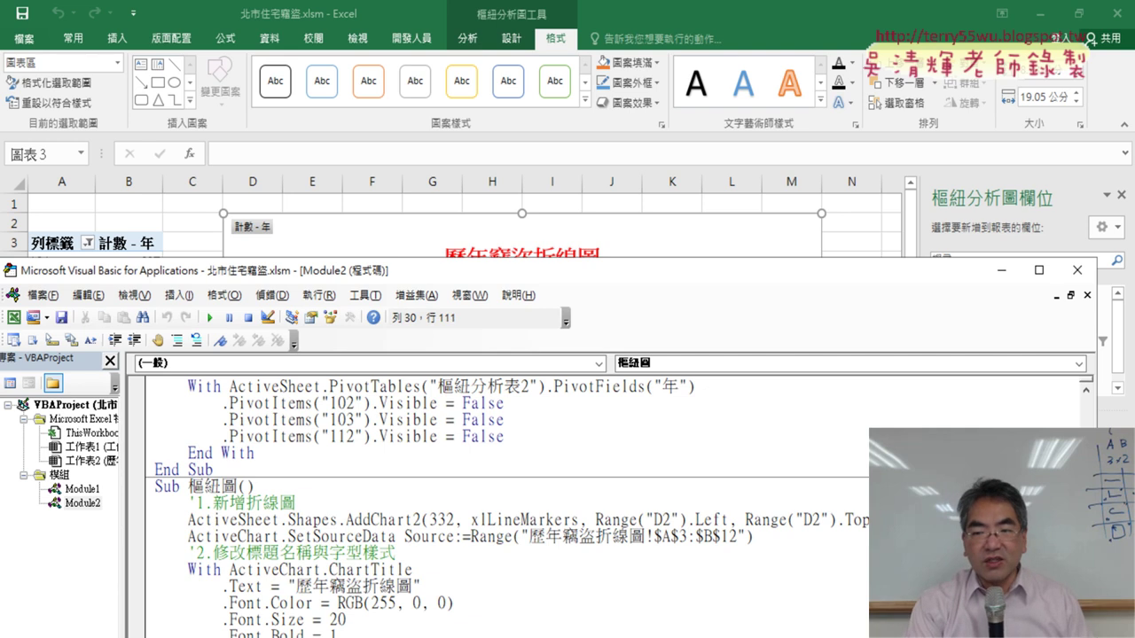
pyautogui.press('Right')
pyautogui.press('Right')
pyautogui.press('Right')
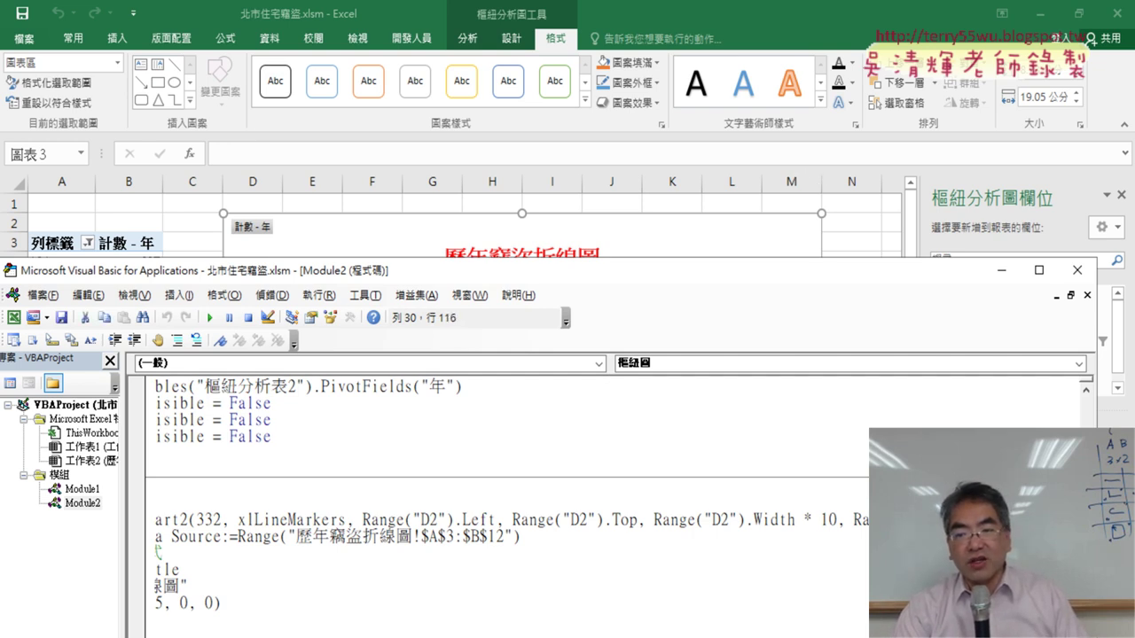
pyautogui.click(720, 234)
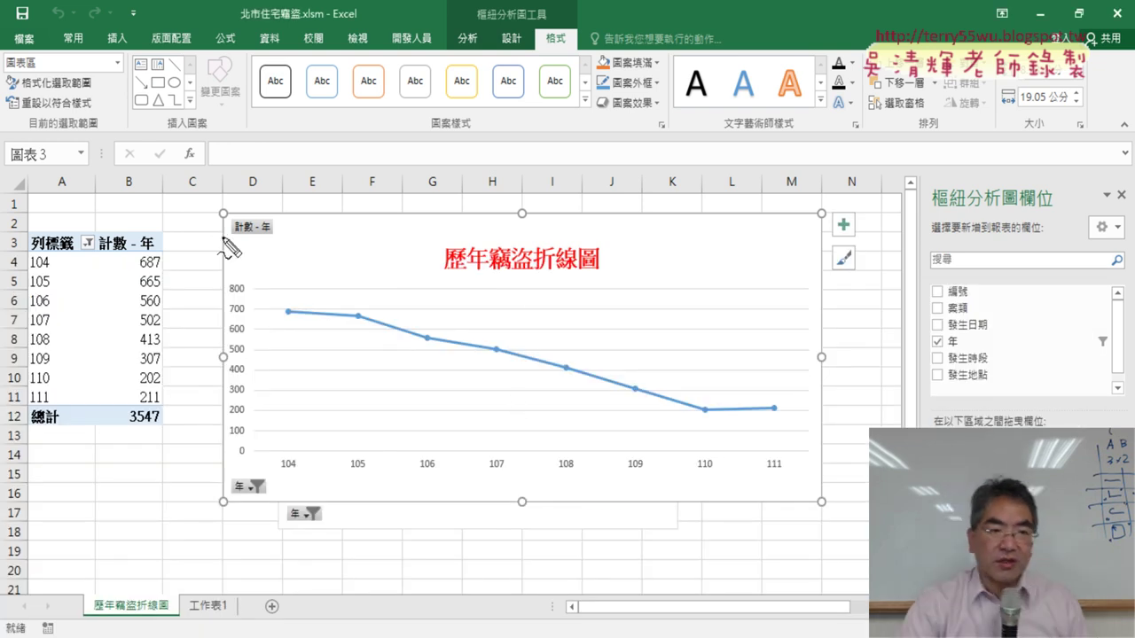
pyautogui.moveTo(220, 200); pyautogui.dragTo(220, 263)
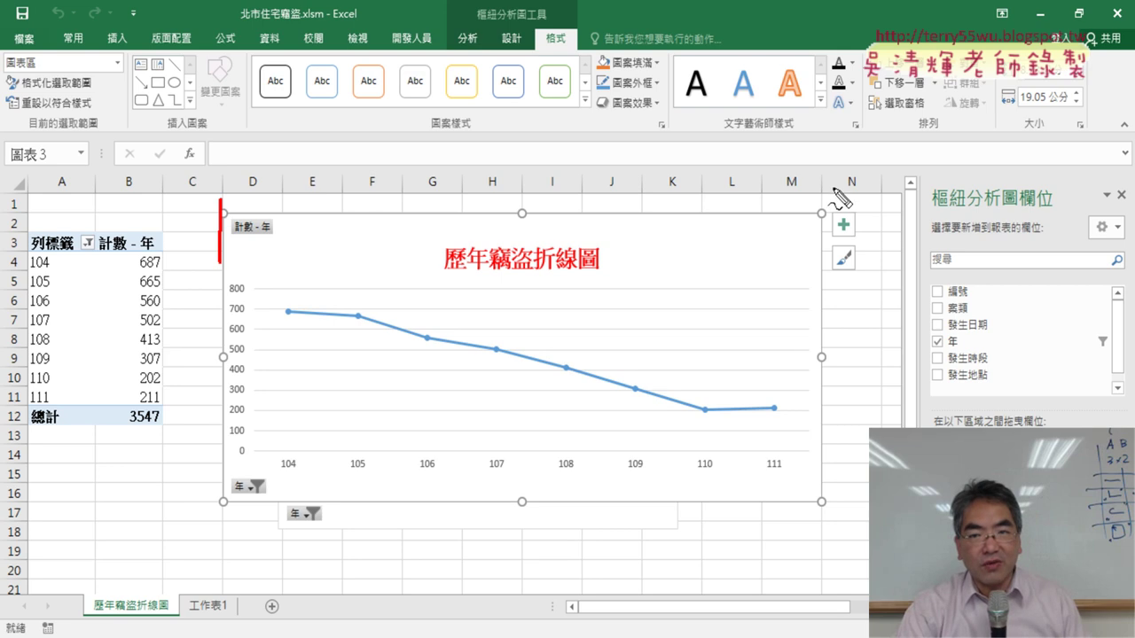
pyautogui.moveTo(829, 186); pyautogui.dragTo(824, 227)
pyautogui.moveTo(195, 210); pyautogui.dragTo(239, 208)
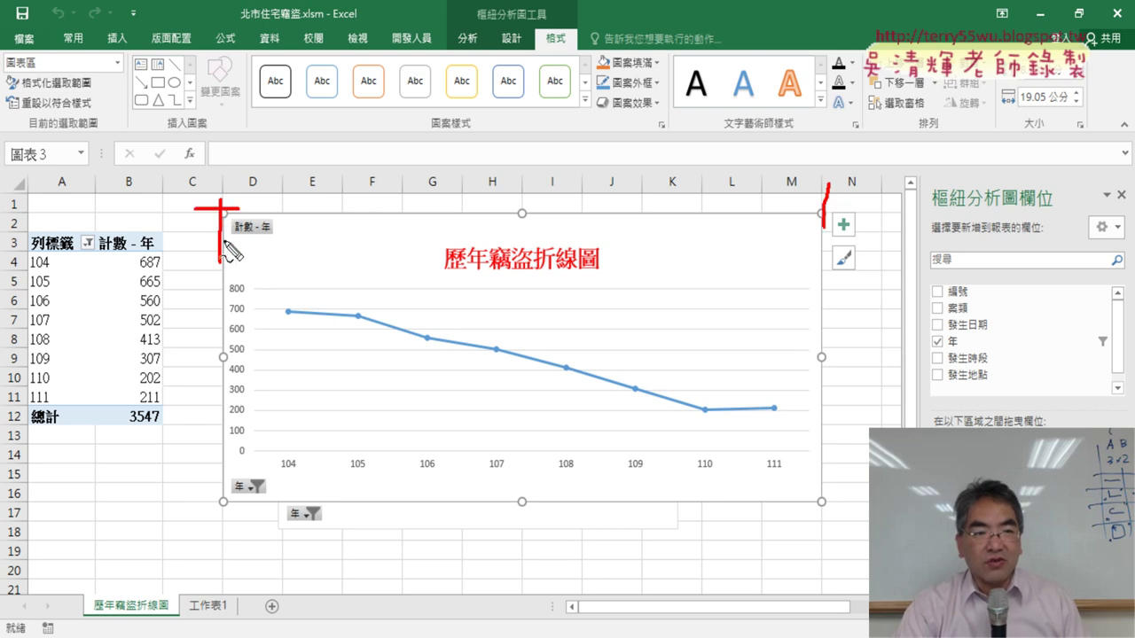
pyautogui.moveTo(200, 504); pyautogui.dragTo(237, 500)
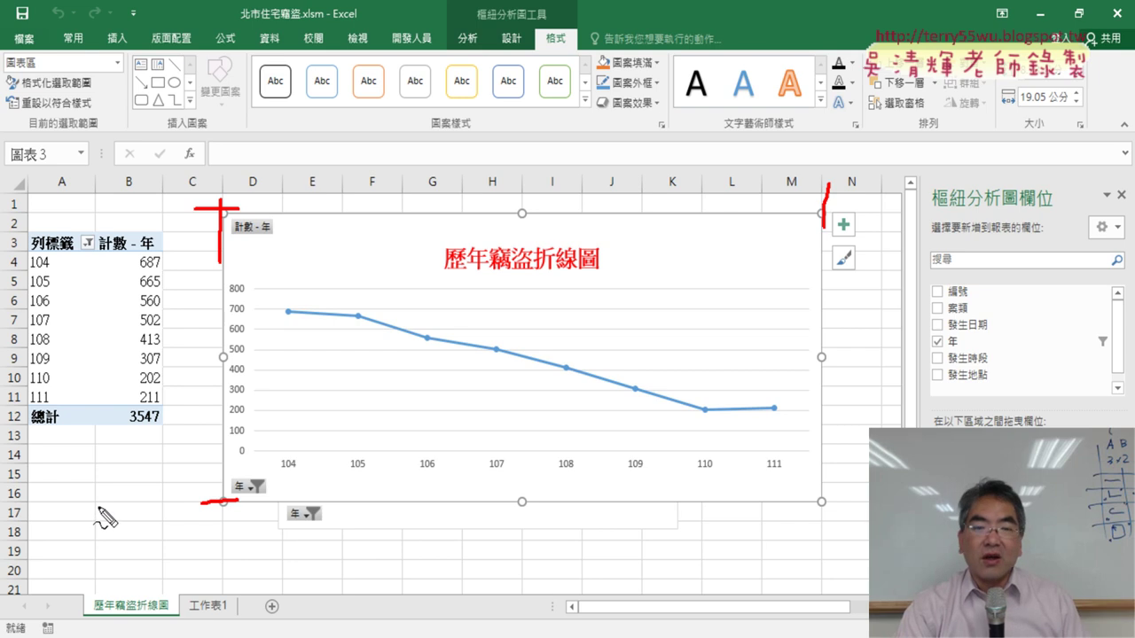
pyautogui.moveTo(596, 287)
pyautogui.mouseDown()
pyautogui.moveTo(464, 287)
pyautogui.moveTo(654, 282)
pyautogui.mouseUp()
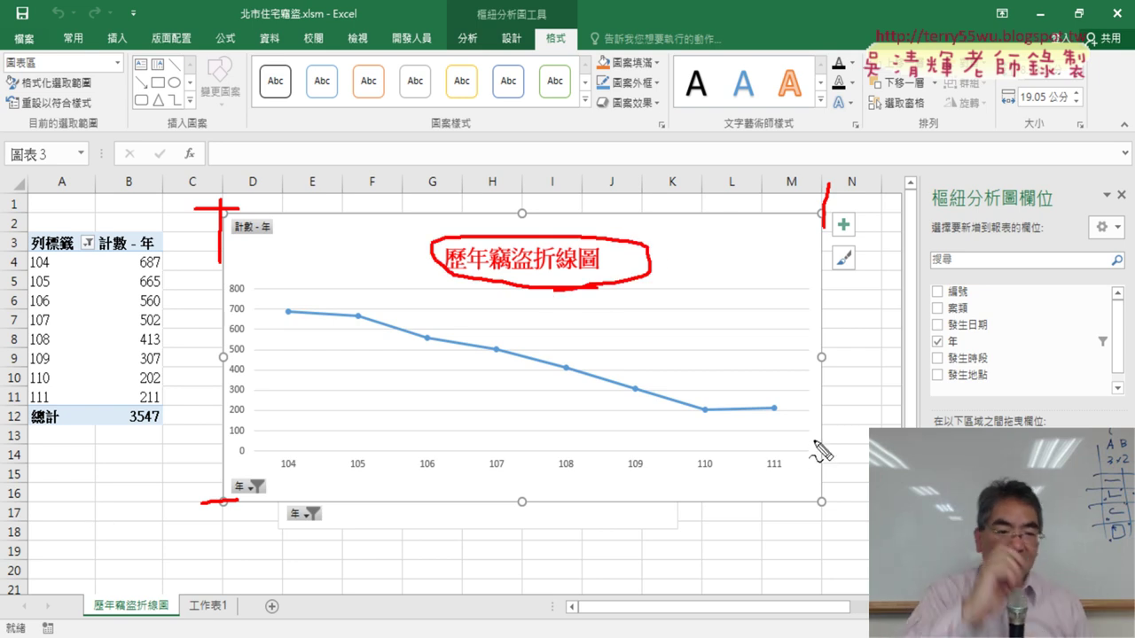
pyautogui.press('Escape')
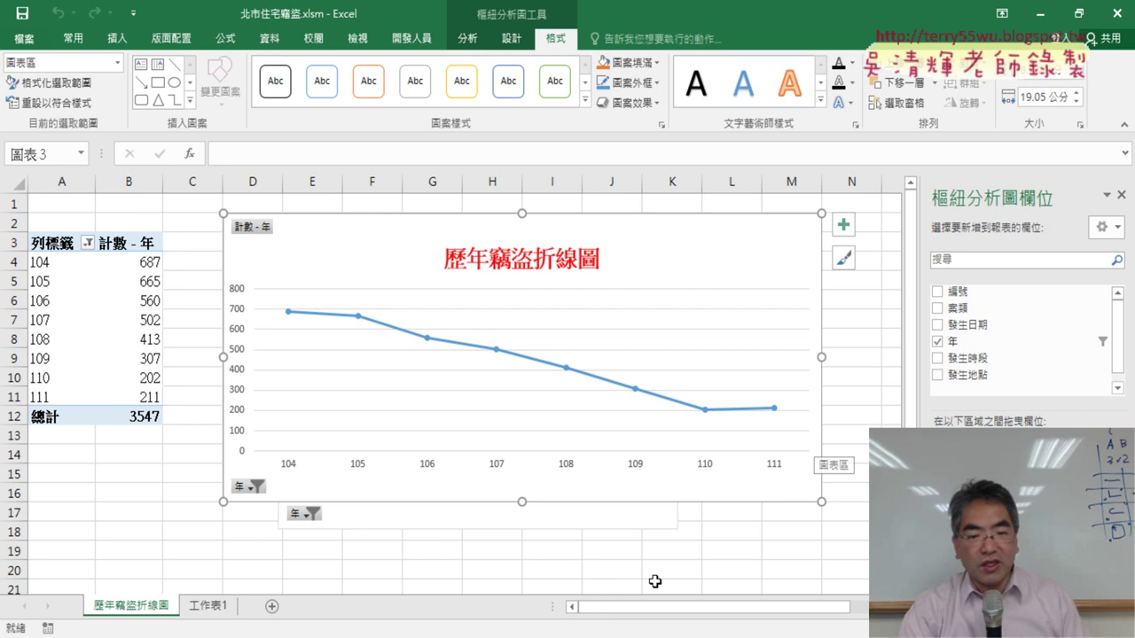
pyautogui.hotkey('alt', 'F11')
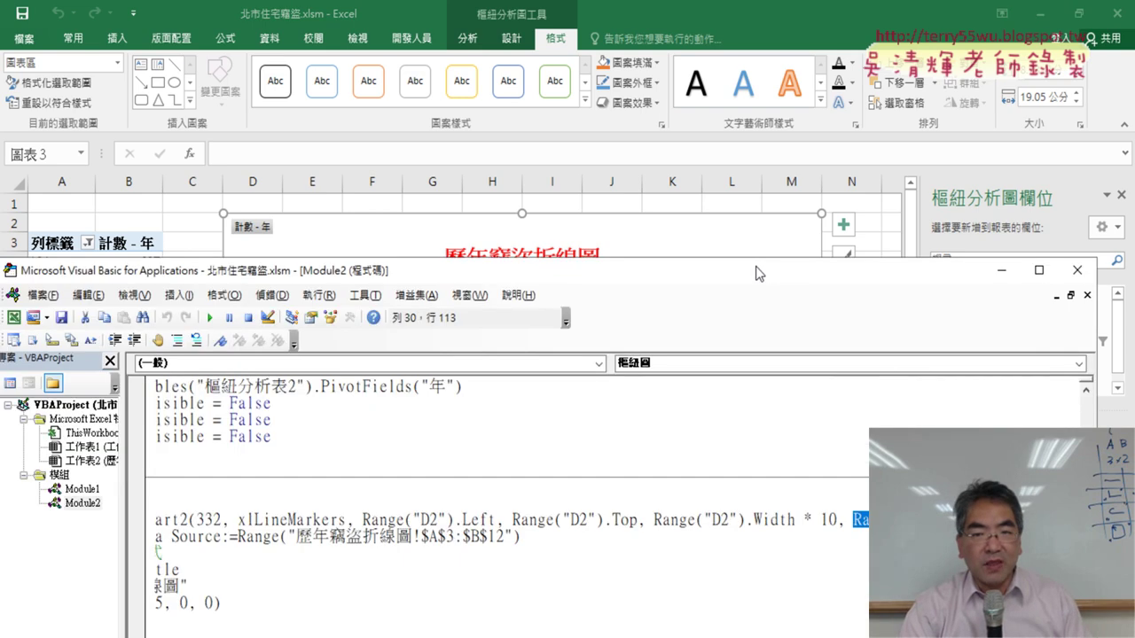
pyautogui.moveTo(756, 266); pyautogui.dragTo(1031, 76)
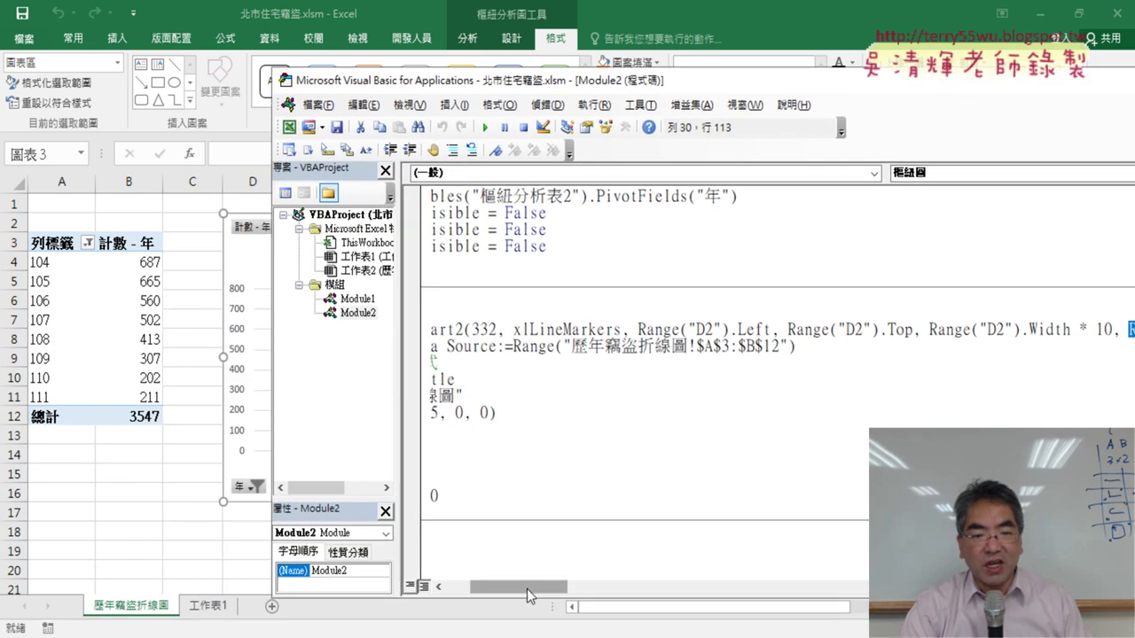
pyautogui.moveTo(527, 589); pyautogui.dragTo(503, 589)
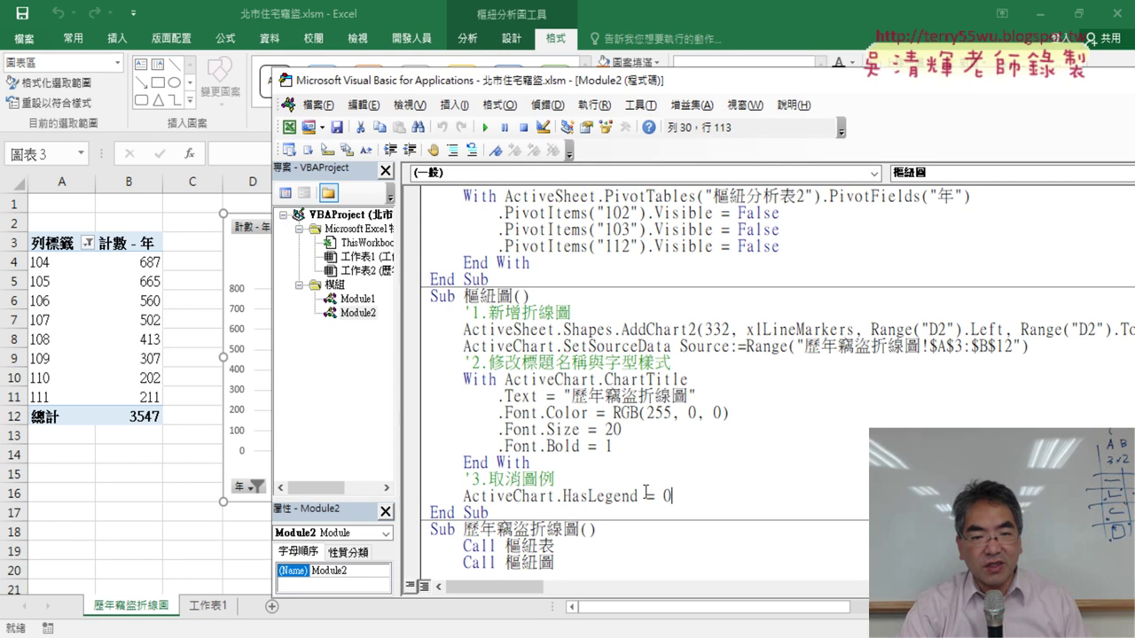
pyautogui.moveTo(671, 496); pyautogui.dragTo(413, 365)
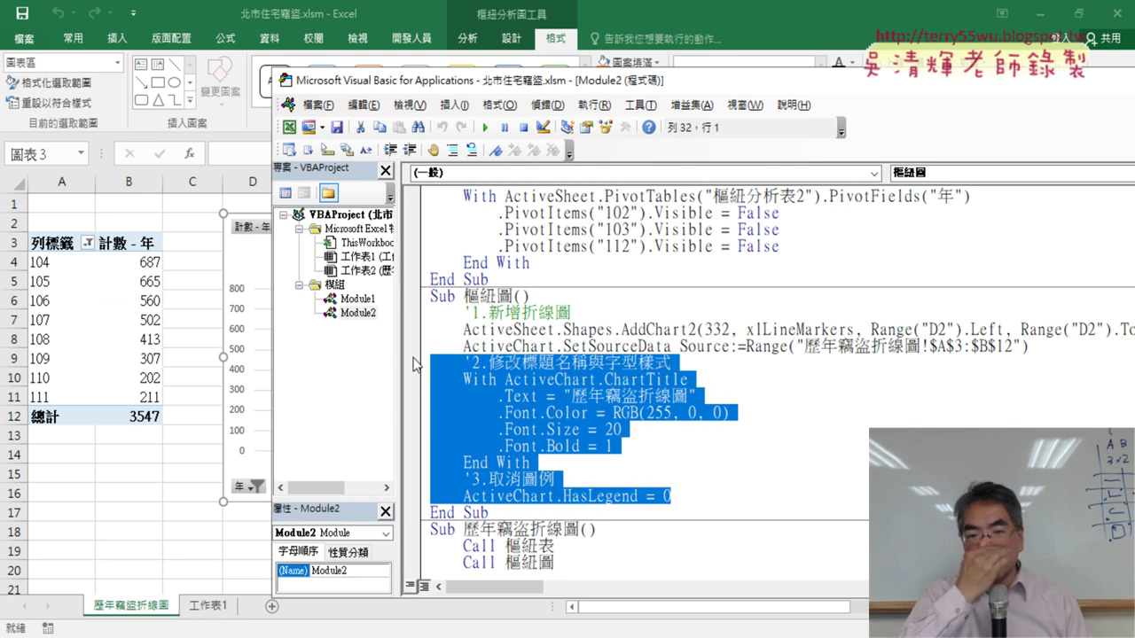
pyautogui.moveTo(688, 380); pyautogui.dragTo(608, 380)
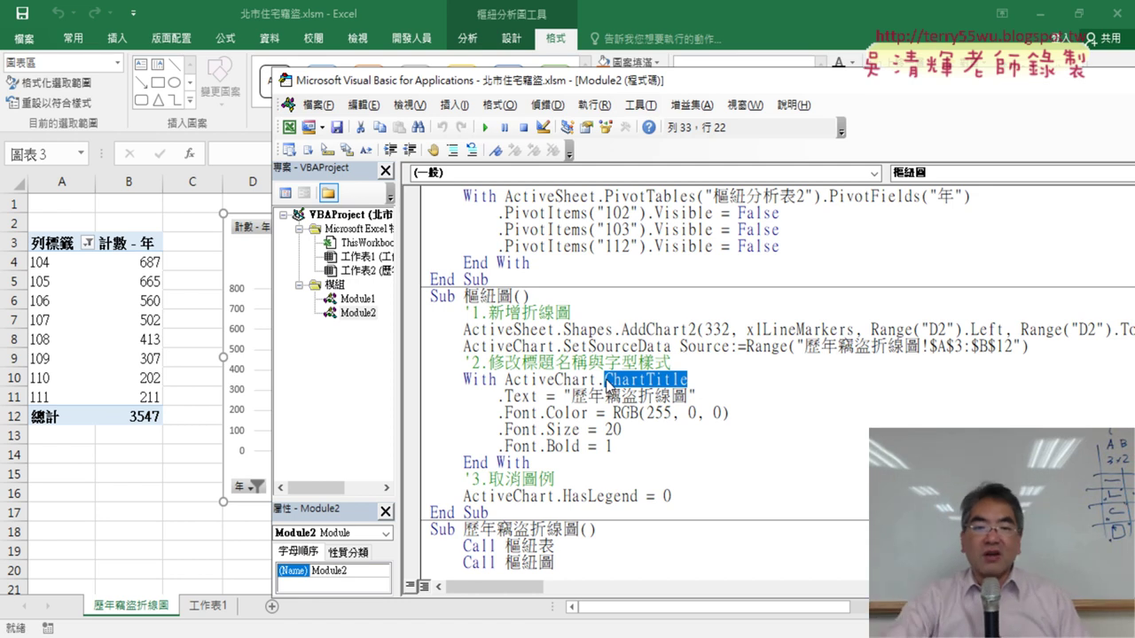
pyautogui.moveTo(697, 396); pyautogui.dragTo(562, 396)
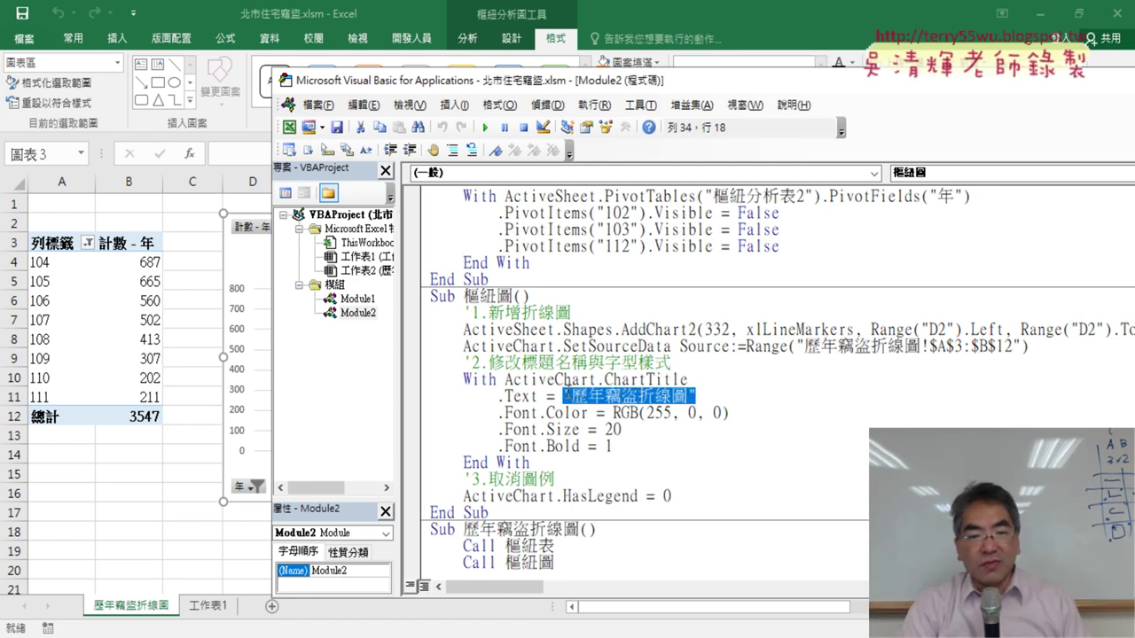
pyautogui.moveTo(667, 414); pyautogui.dragTo(586, 413)
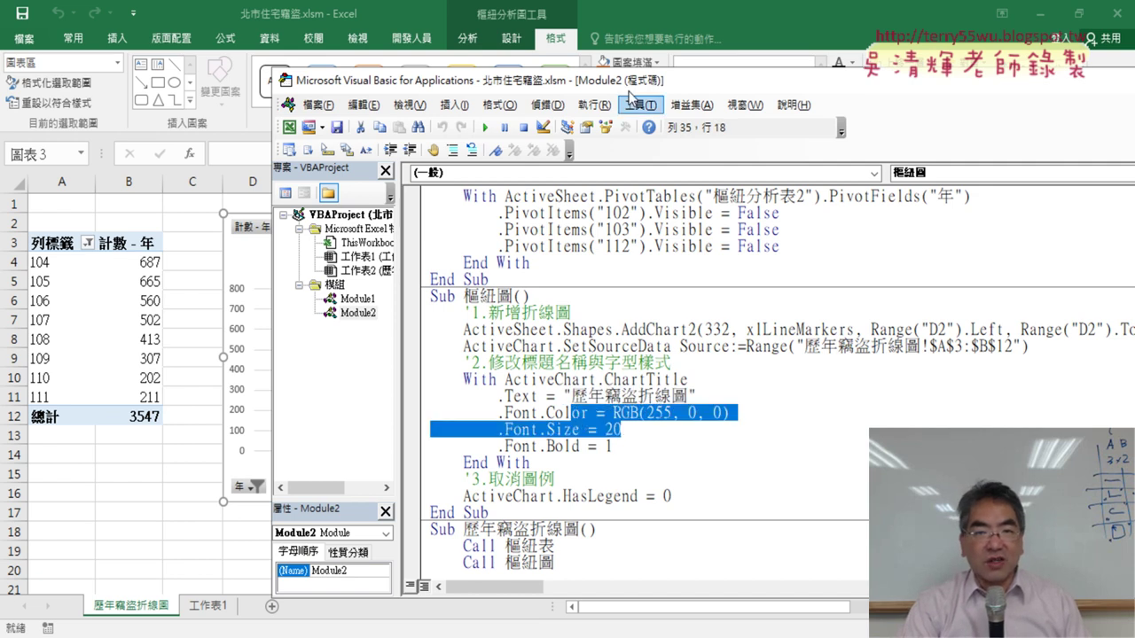
pyautogui.moveTo(636, 80); pyautogui.dragTo(877, 72)
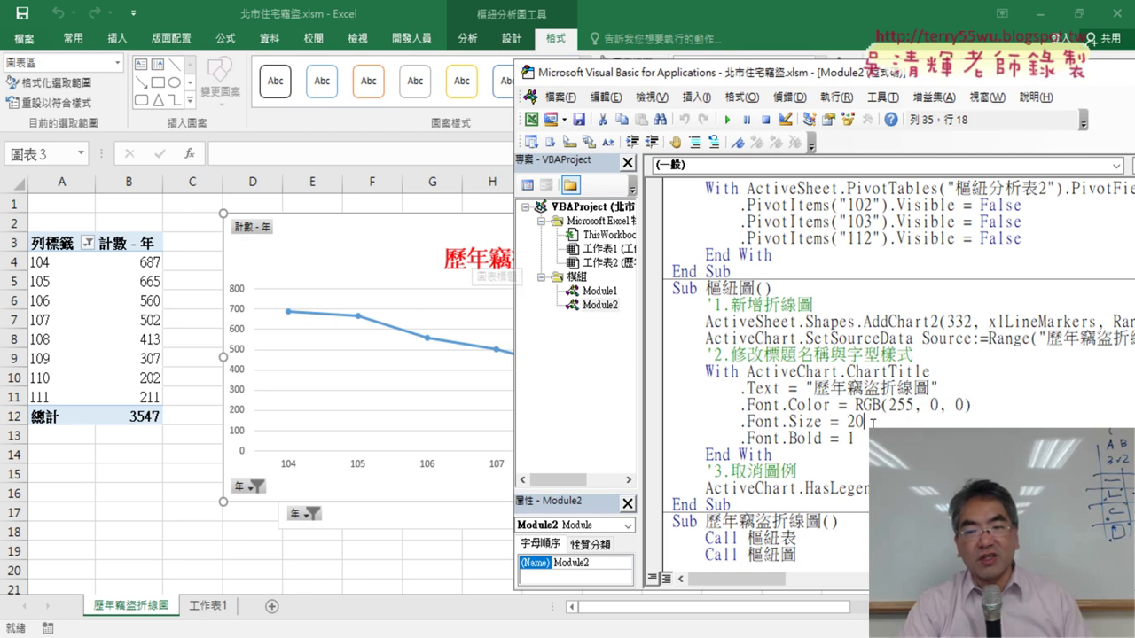
pyautogui.click(829, 443)
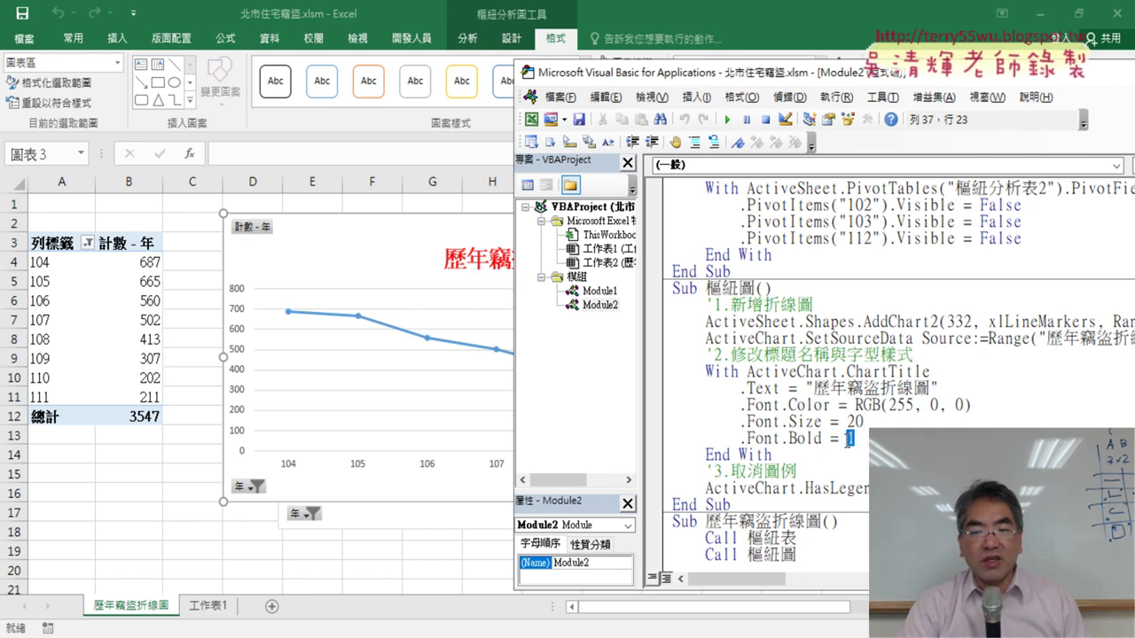
pyautogui.moveTo(848, 439); pyautogui.dragTo(829, 438)
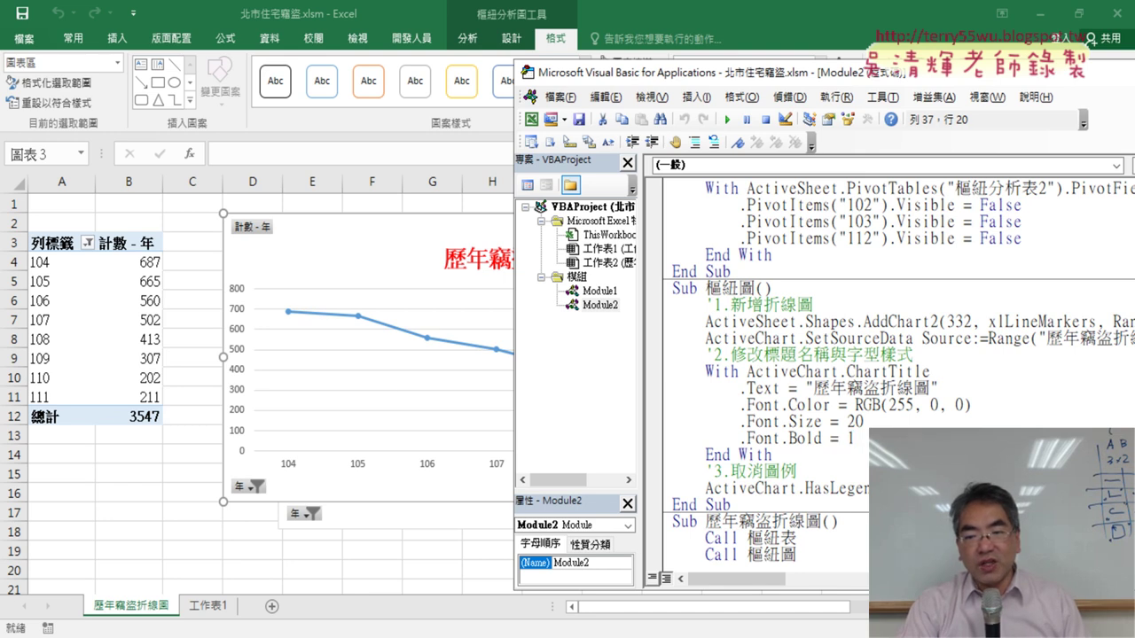
pyautogui.moveTo(886, 488); pyautogui.dragTo(814, 486)
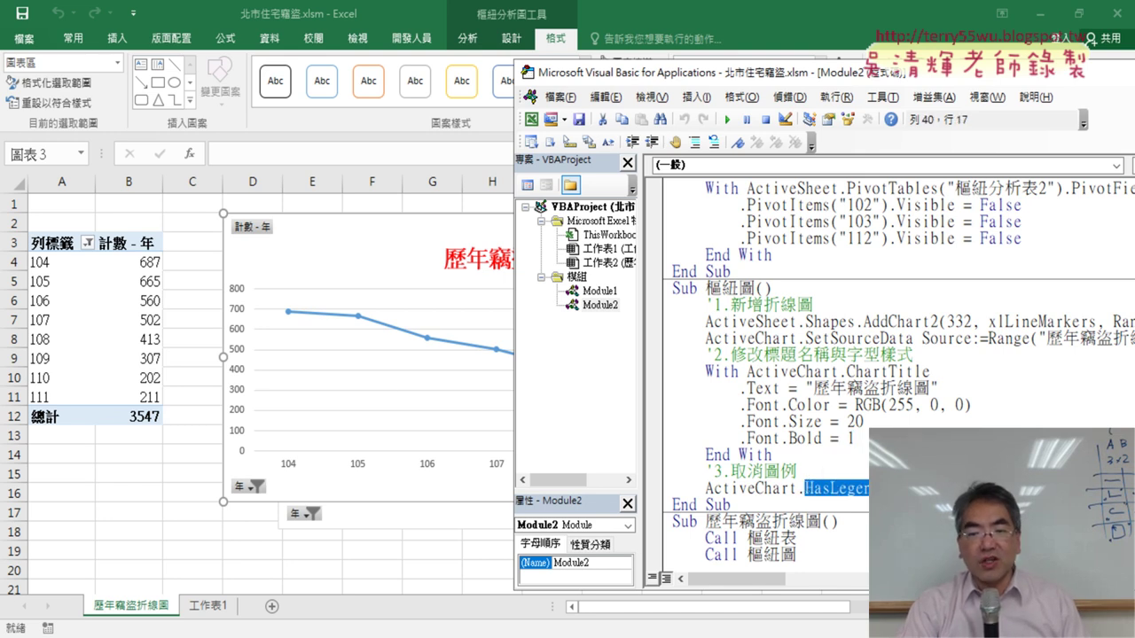
pyautogui.click(912, 488)
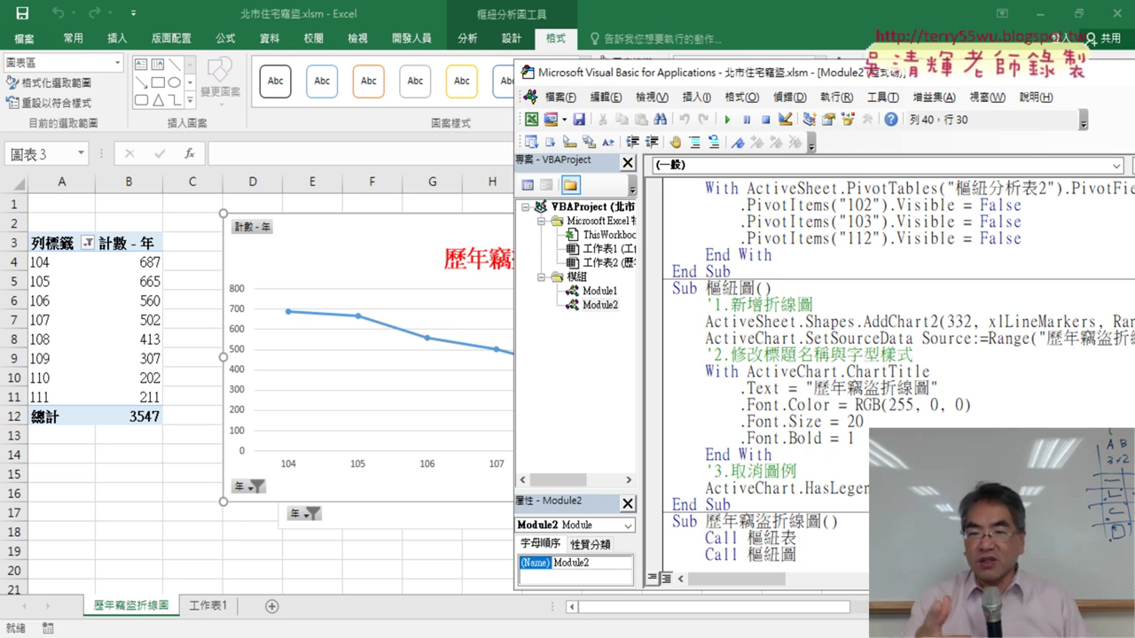
# - On 工作表1, narrow the 發生地點 column F and column G
pyautogui.click(202, 609)
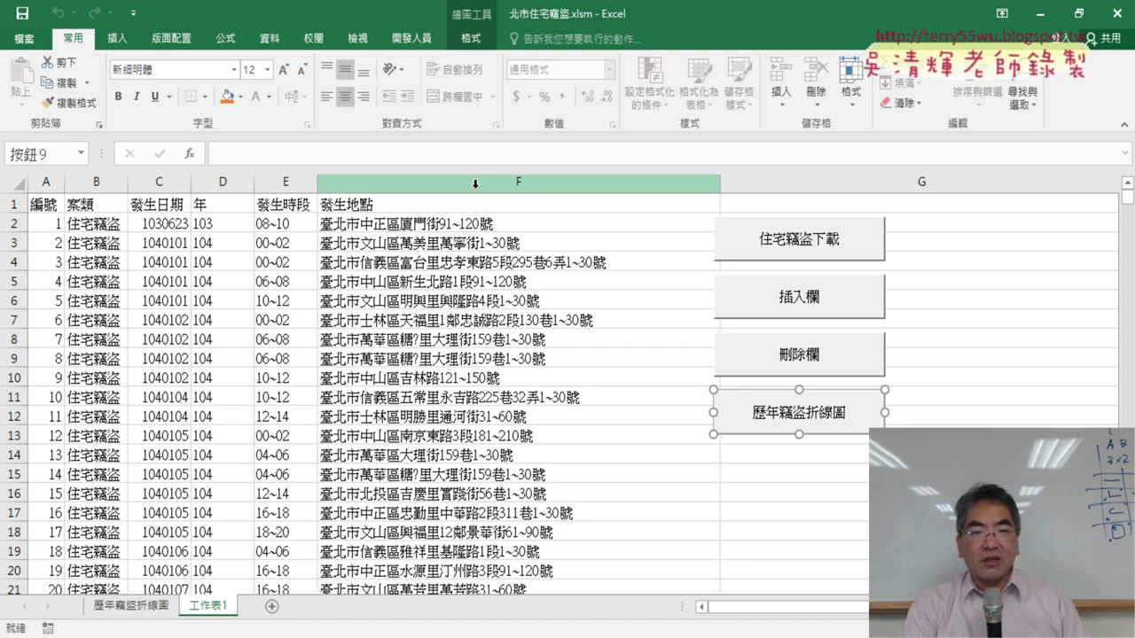
pyautogui.click(475, 184)
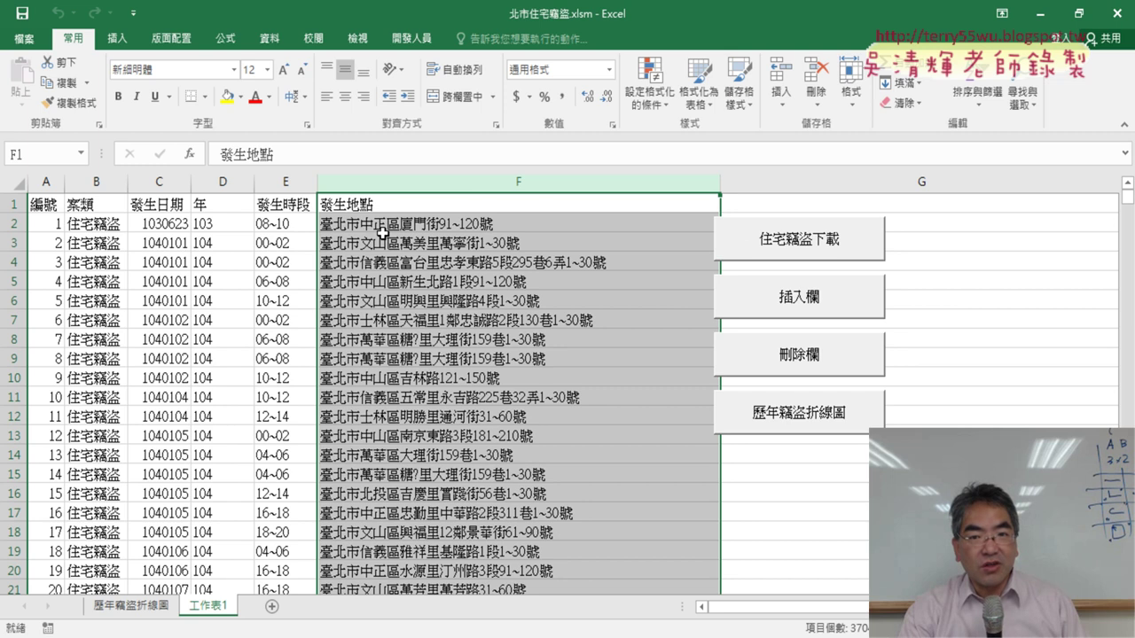
pyautogui.moveTo(722, 181); pyautogui.dragTo(620, 181)
pyautogui.moveTo(1023, 180); pyautogui.dragTo(704, 182)
# - Enter the heading 區 in cell G1 and move to G2
pyautogui.click(677, 206)
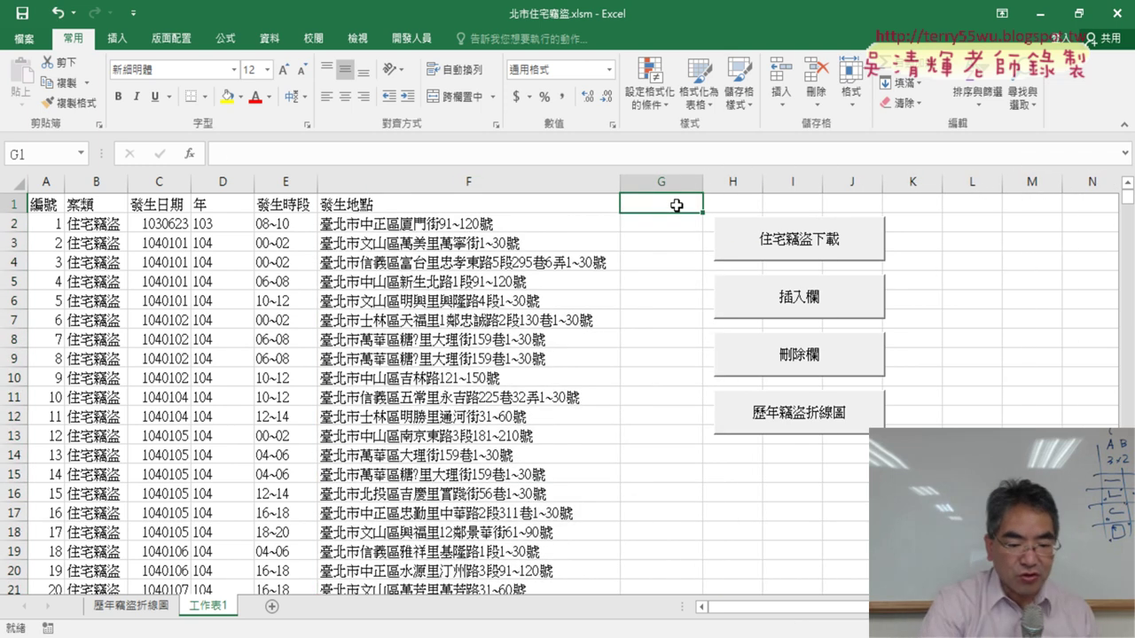
pyautogui.write('區')
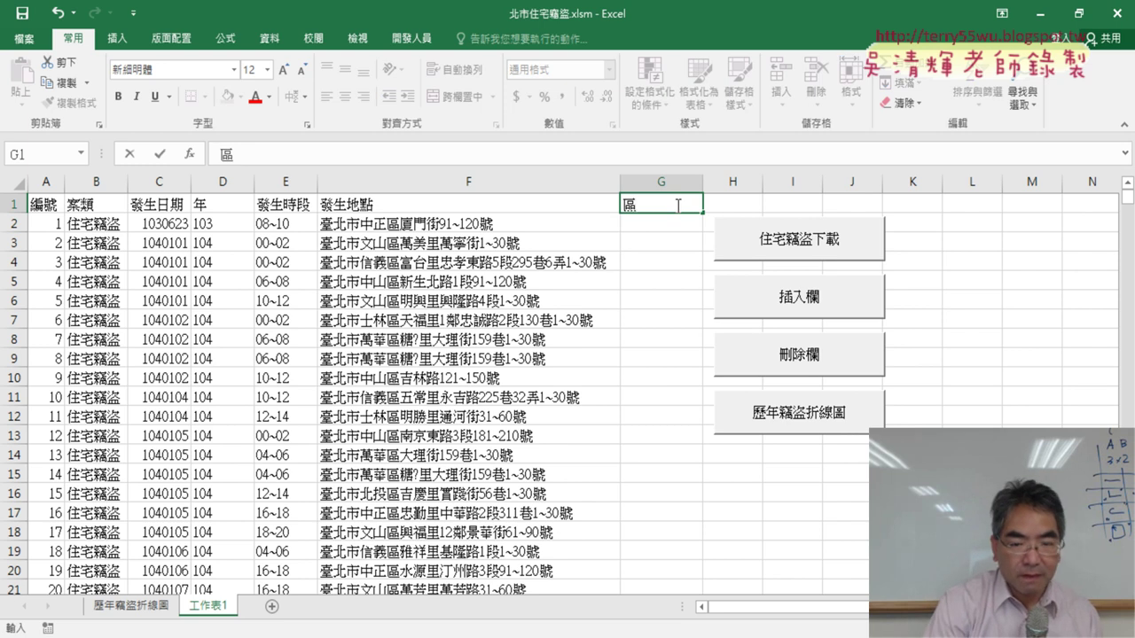
pyautogui.click(439, 232)
pyautogui.click(656, 232)
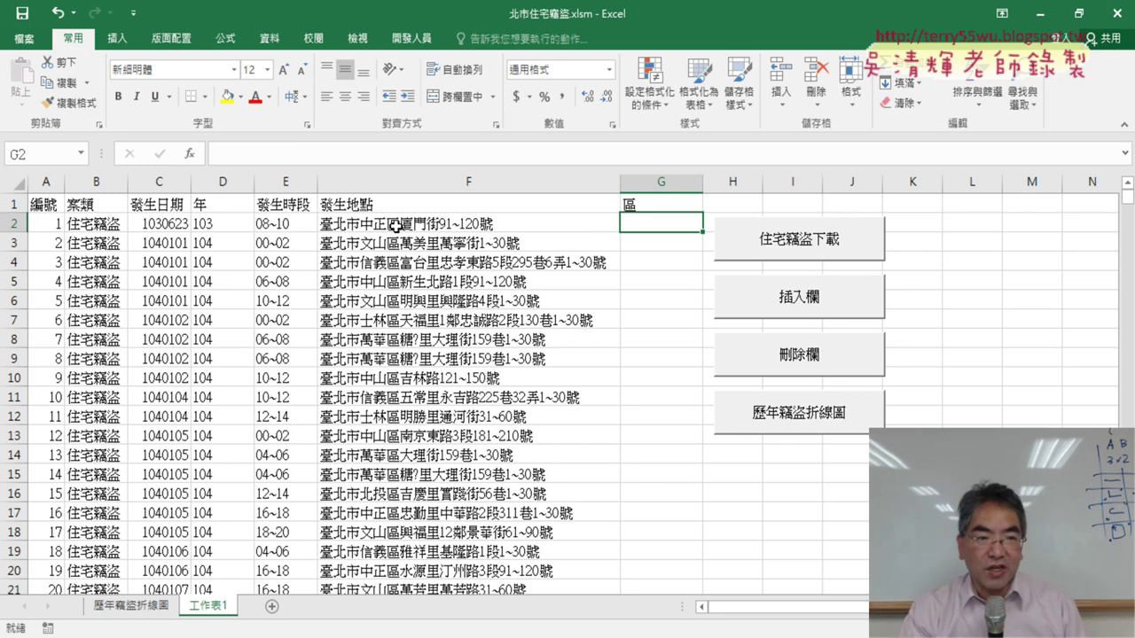
# - Pick the MID function from the 文字 category for cell G2
pyautogui.click(190, 154)
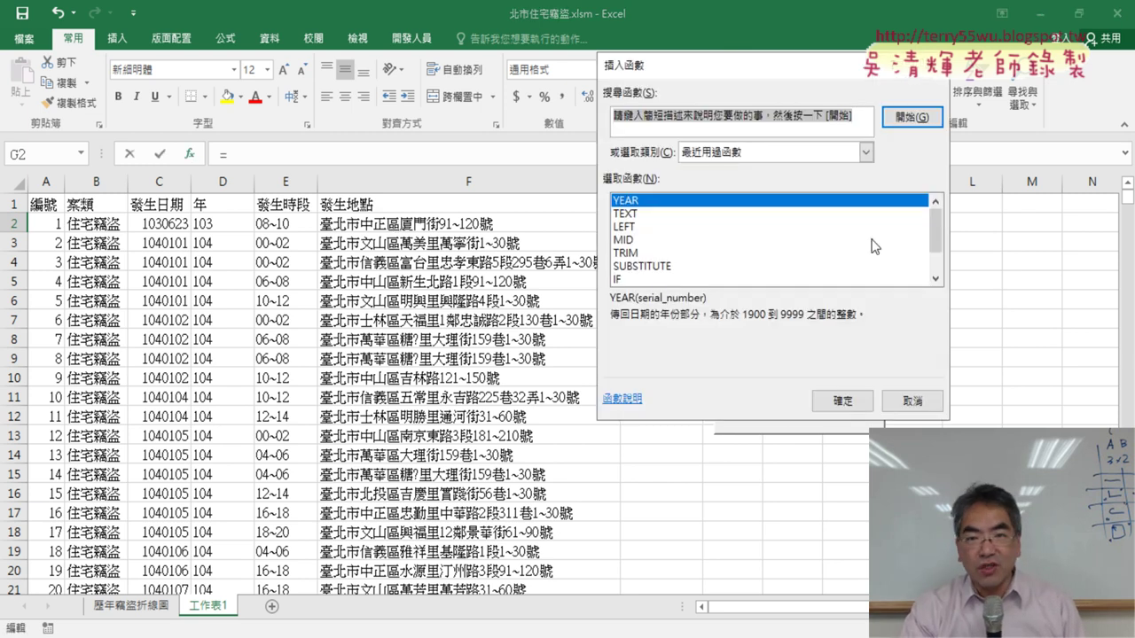
pyautogui.click(797, 152)
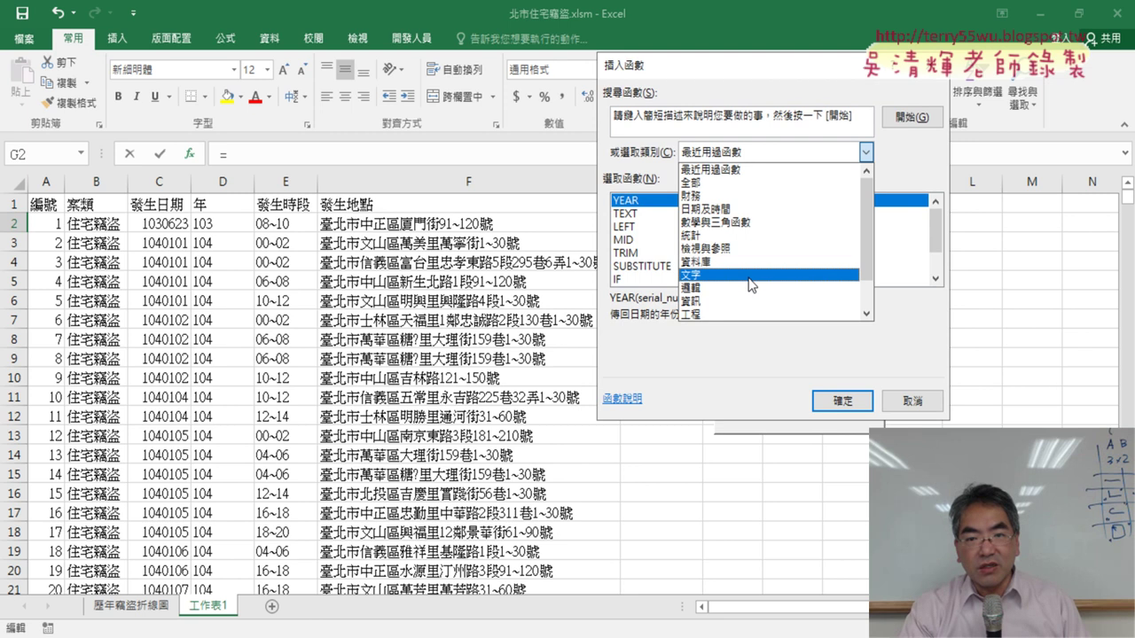
pyautogui.click(751, 285)
pyautogui.scroll(-5, 932, 266)
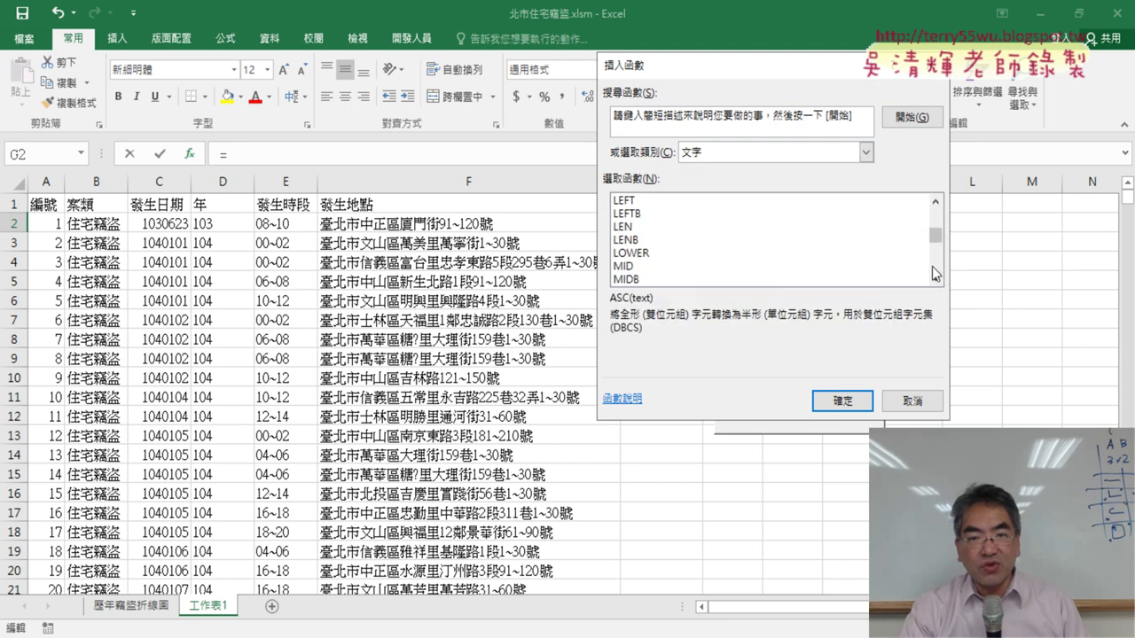
pyautogui.doubleClick(794, 267)
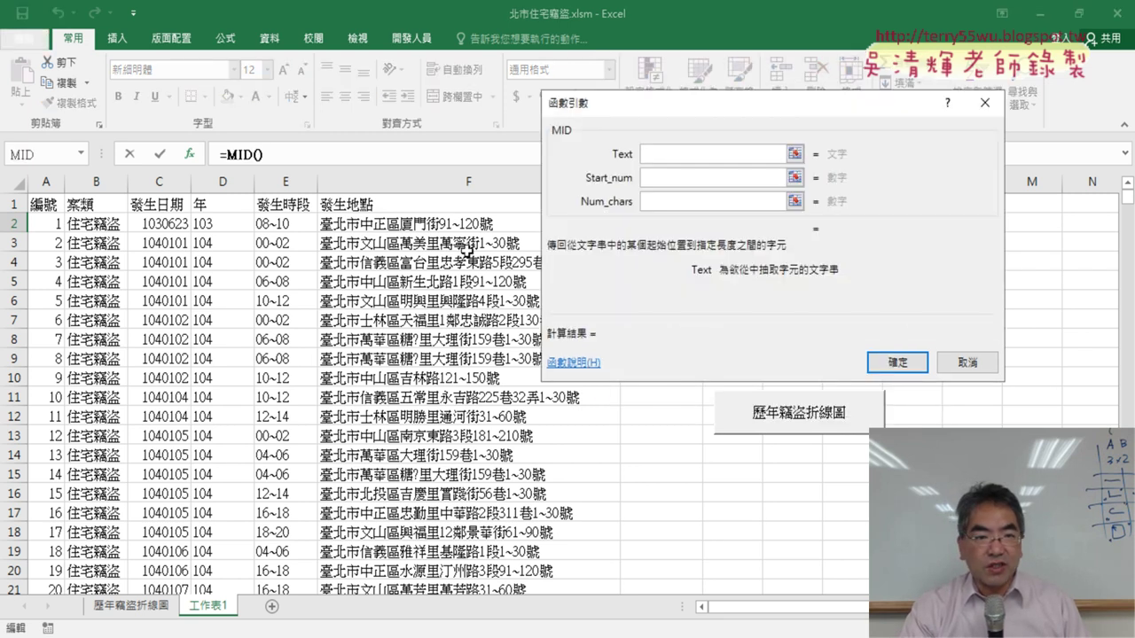
# - Set MID arguments F2, 4 and 3, then fill the district formula down column G
pyautogui.click(404, 225)
pyautogui.click(667, 178)
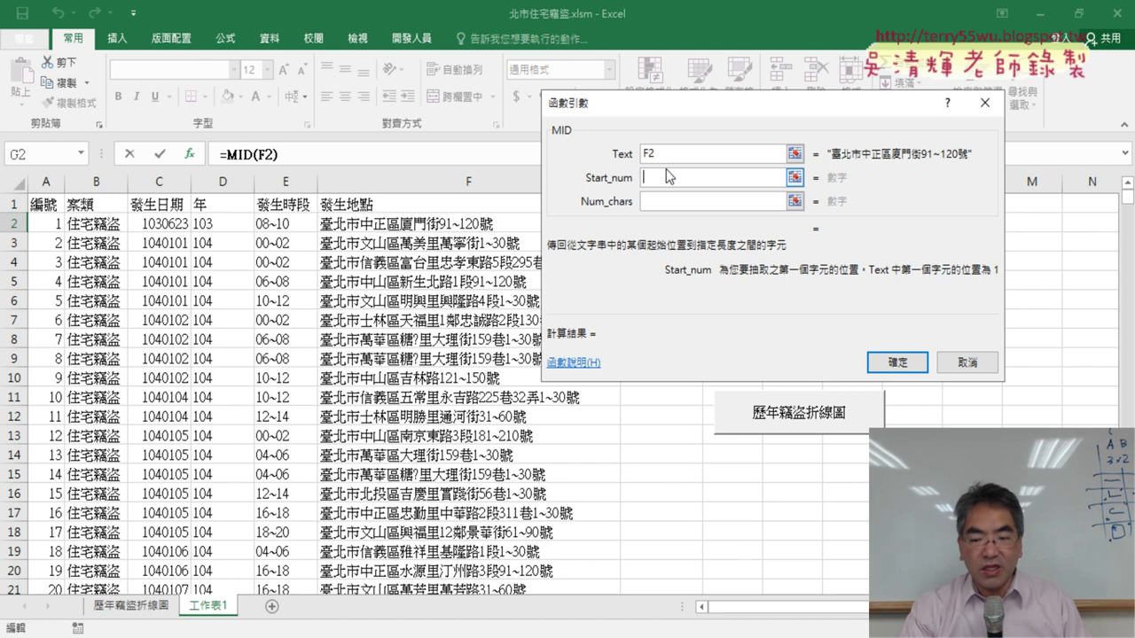
pyautogui.write('4')
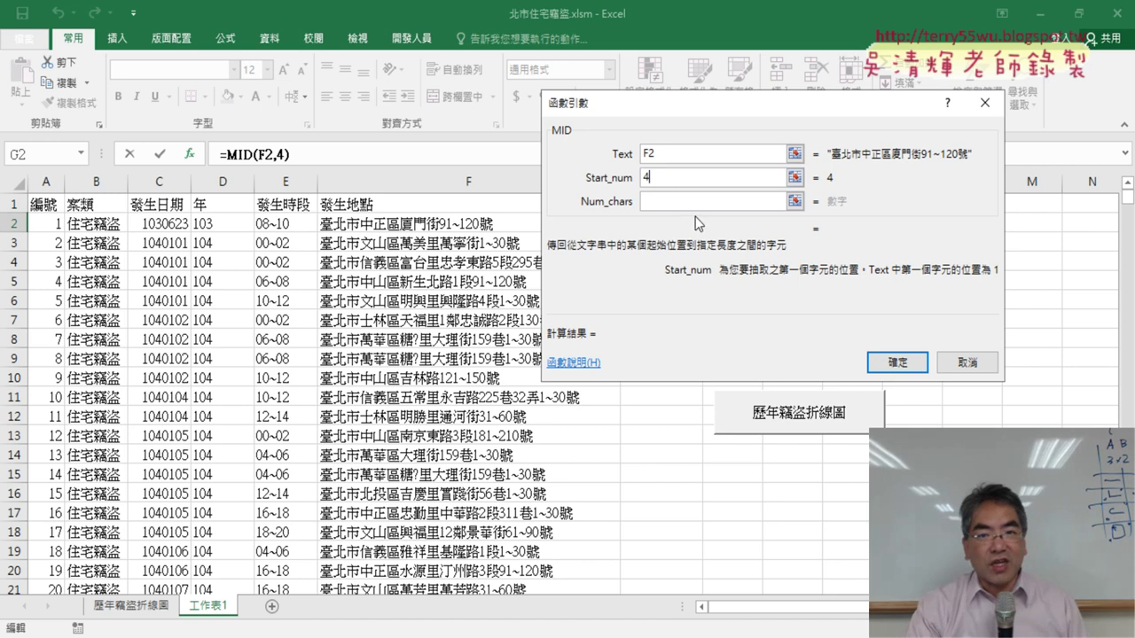
pyautogui.click(696, 201)
pyautogui.write('3')
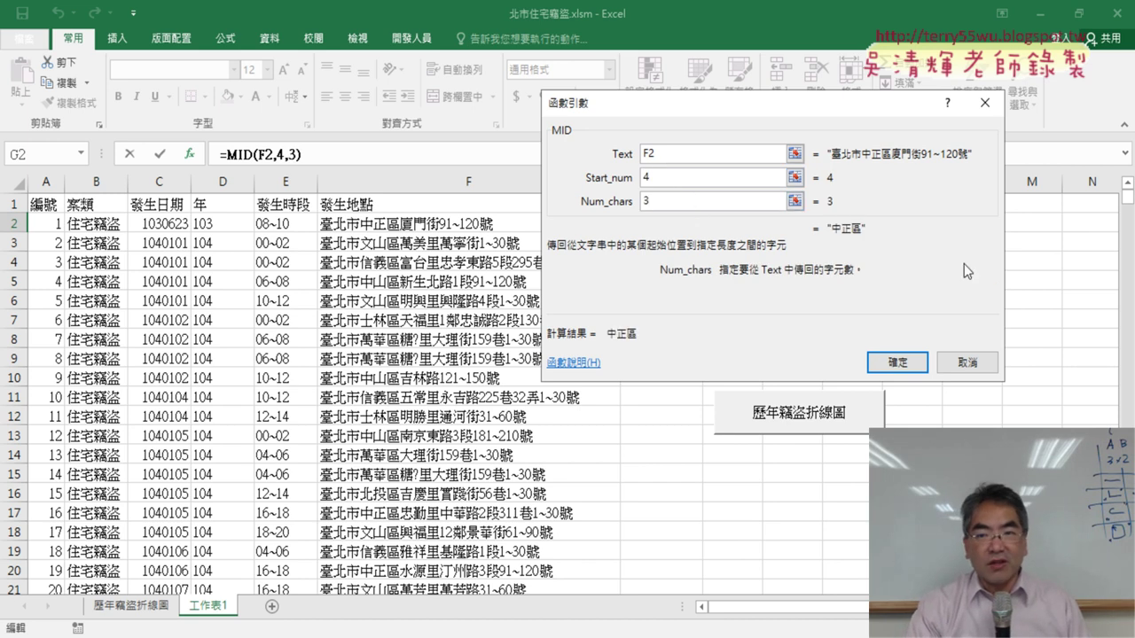
pyautogui.click(897, 363)
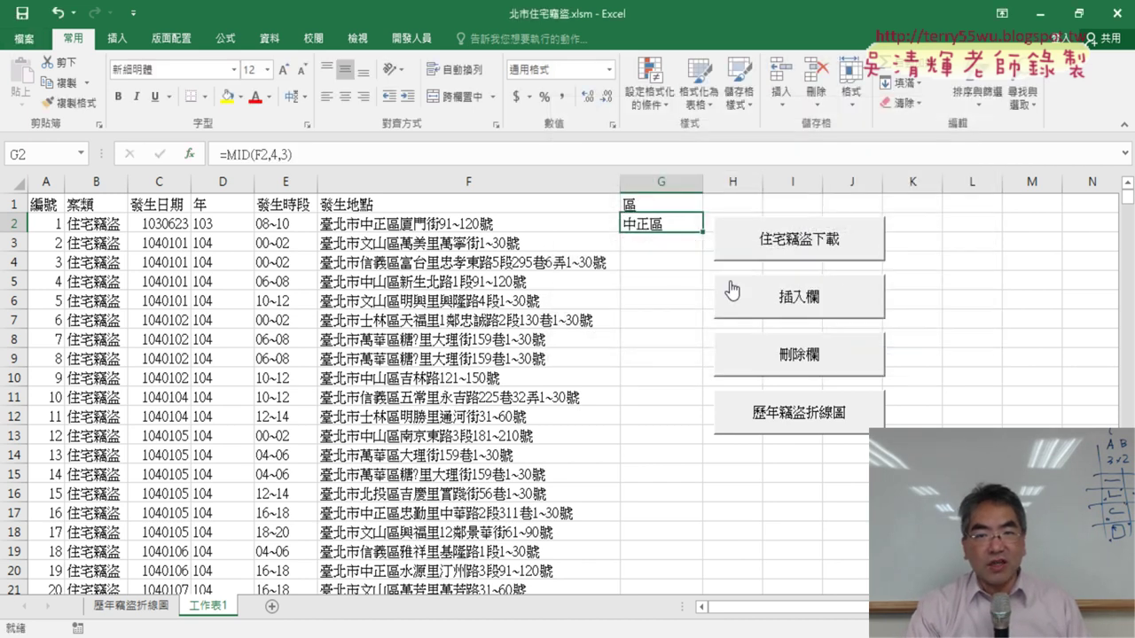
pyautogui.doubleClick(699, 227)
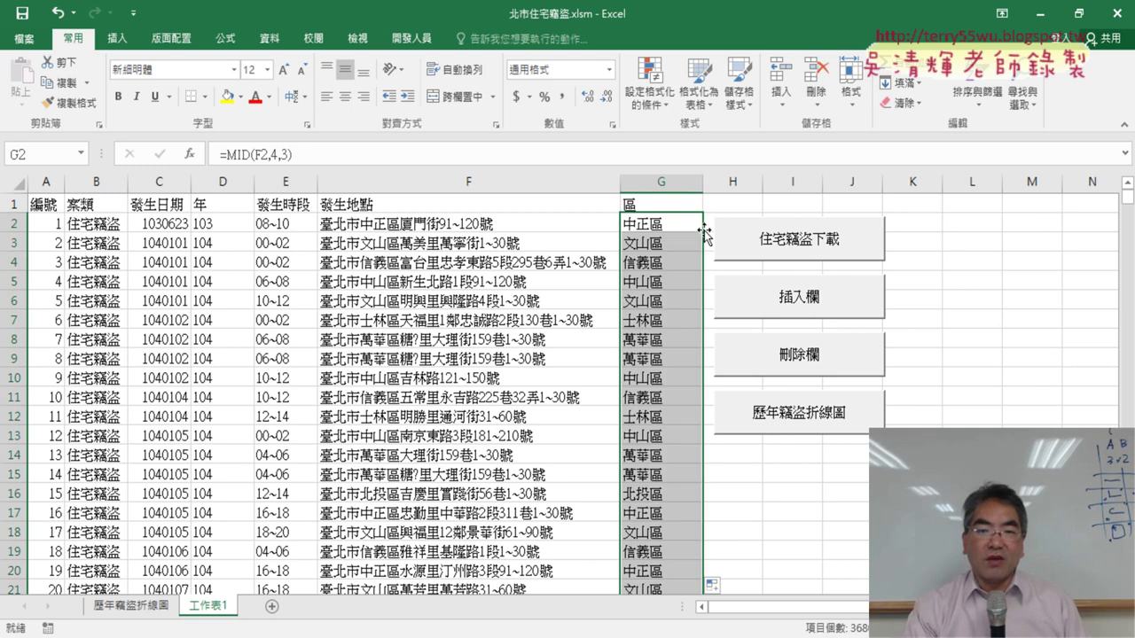
pyautogui.click(665, 182)
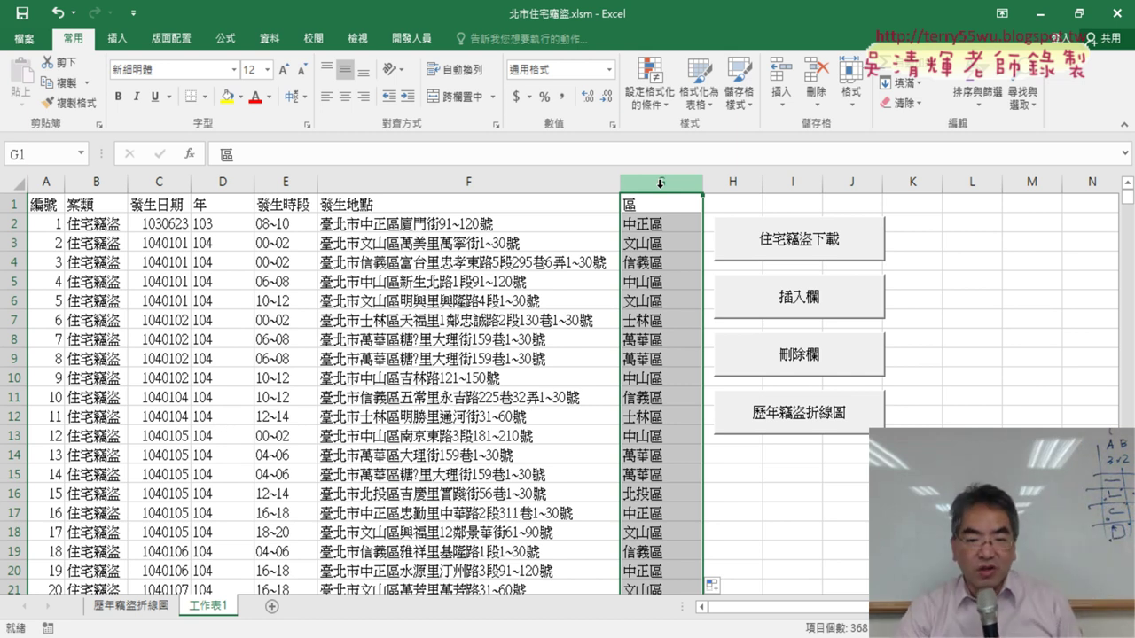
# - In Google Drive's _雲端白板 folder, open the 01_以EXCEL… document and scroll to 2.各區比例圖
pyautogui.click(514, 551)
pyautogui.hotkey('alt', 'Tab')
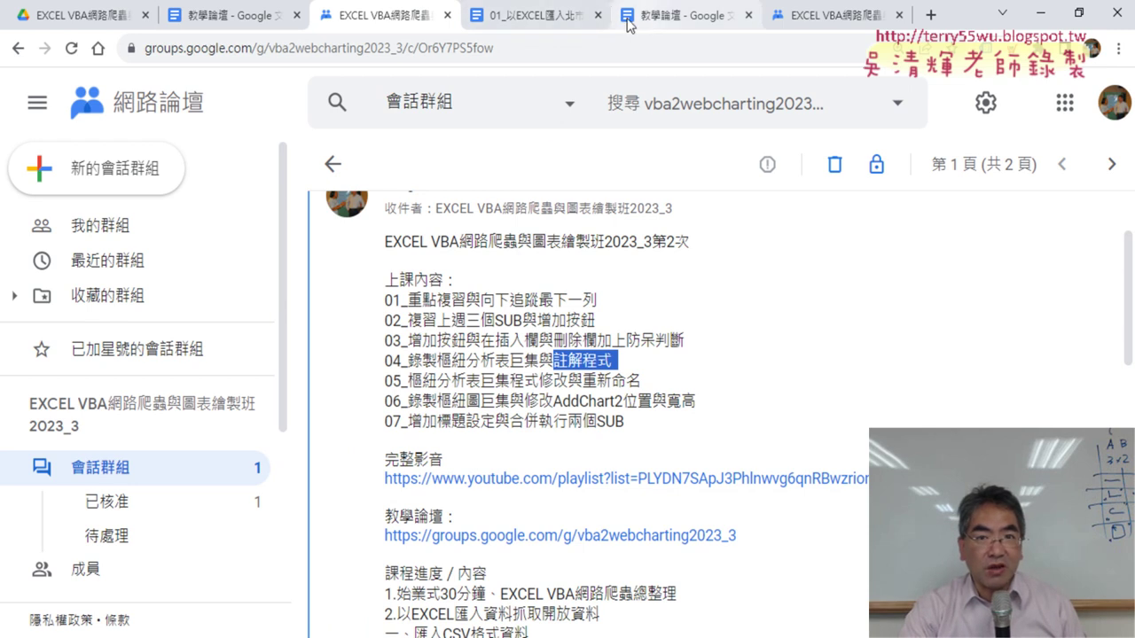
pyautogui.click(81, 15)
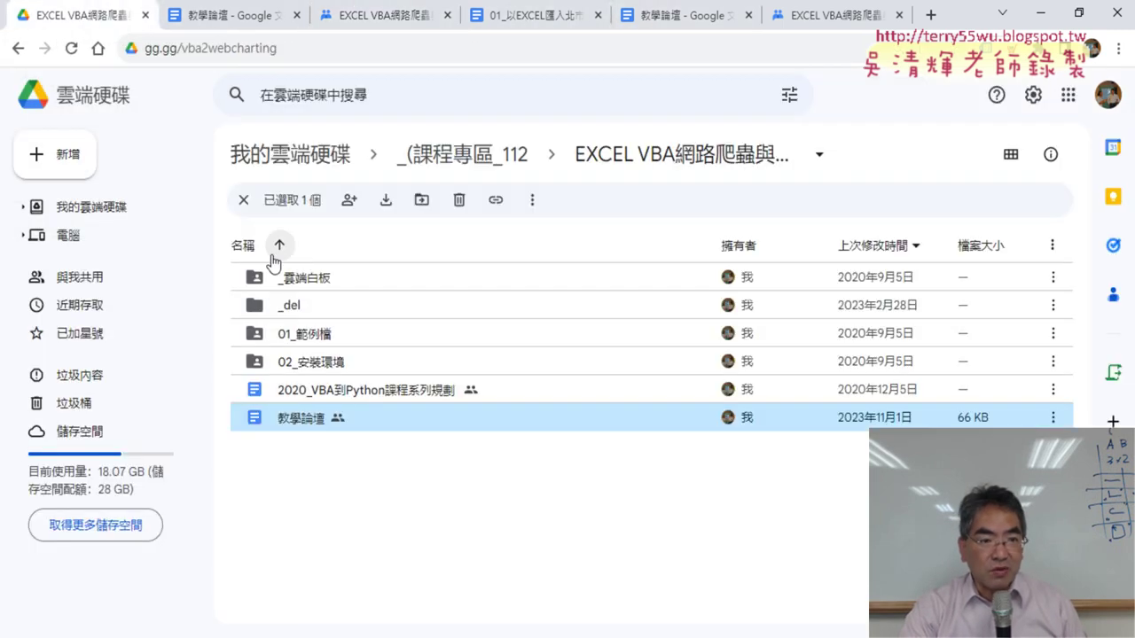
pyautogui.click(302, 278)
pyautogui.doubleClick(306, 282)
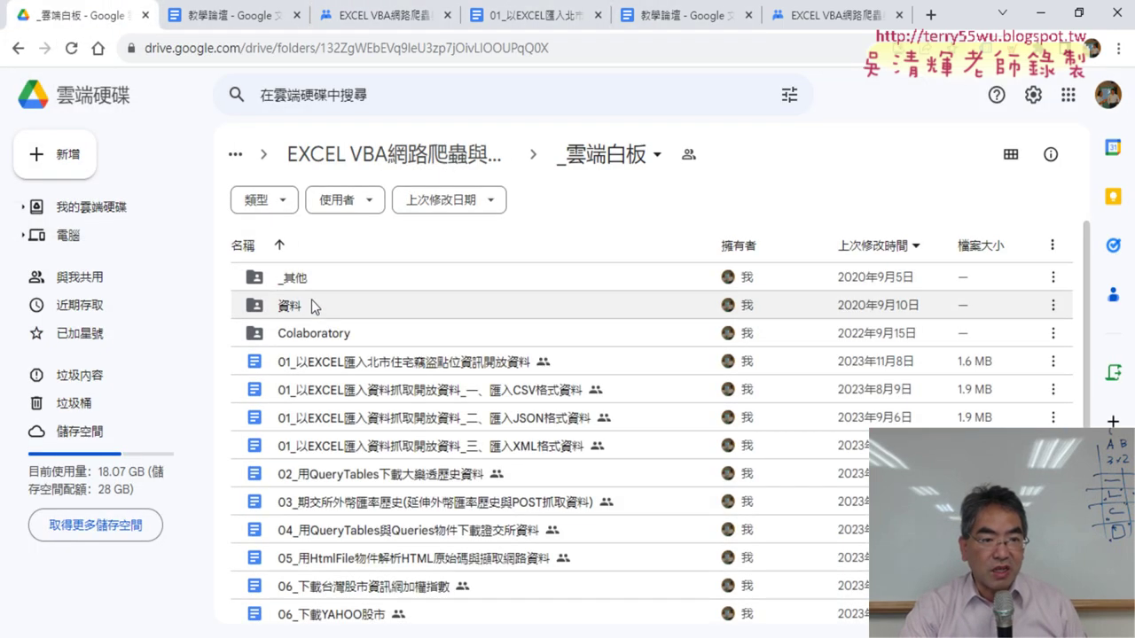
pyautogui.doubleClick(327, 362)
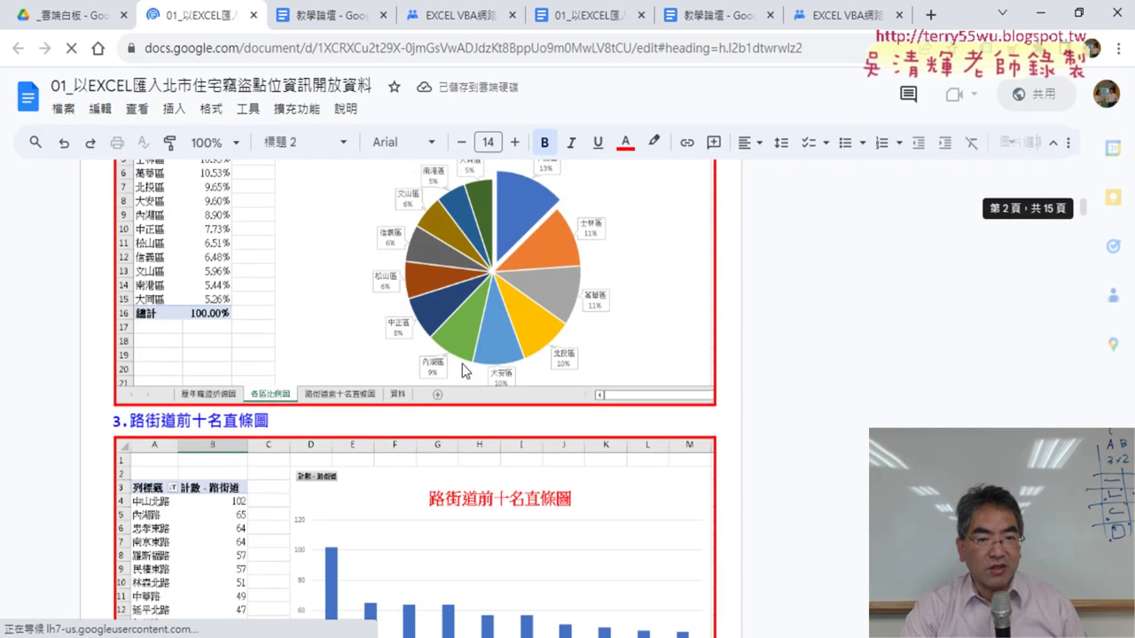
pyautogui.scroll(-2, 468, 405)
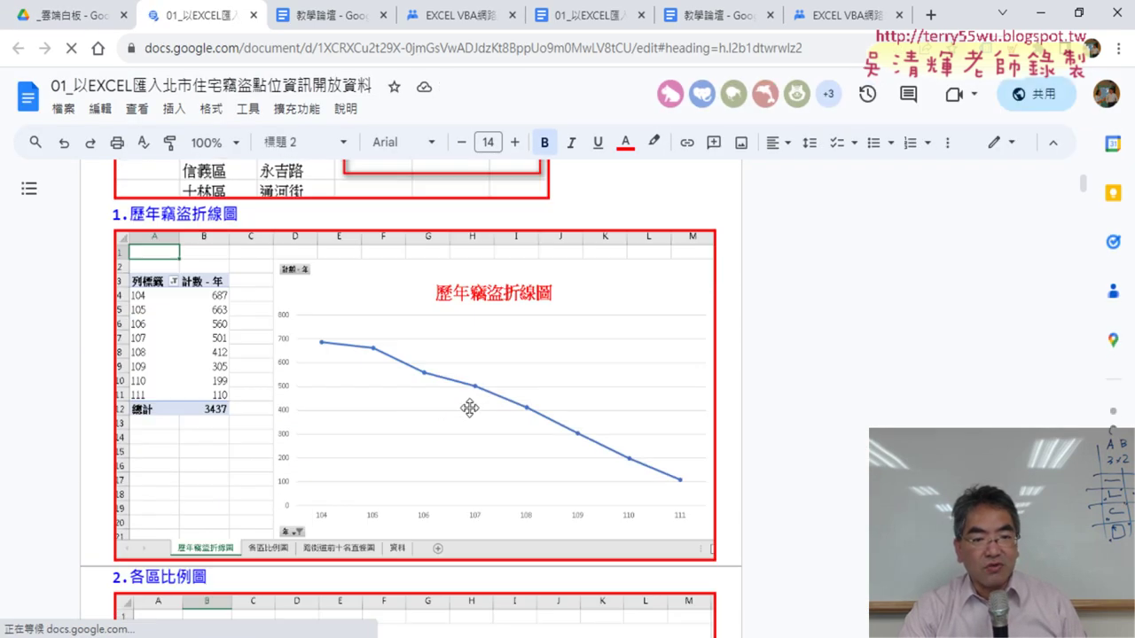
pyautogui.scroll(-2, 470, 405)
pyautogui.scroll(-2, 470, 406)
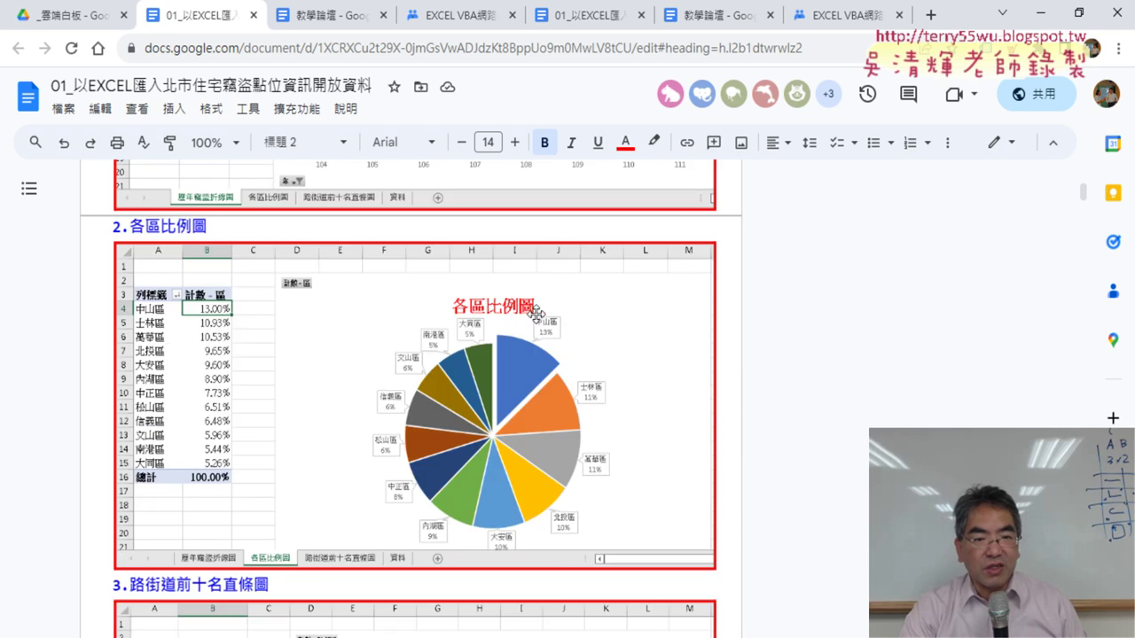